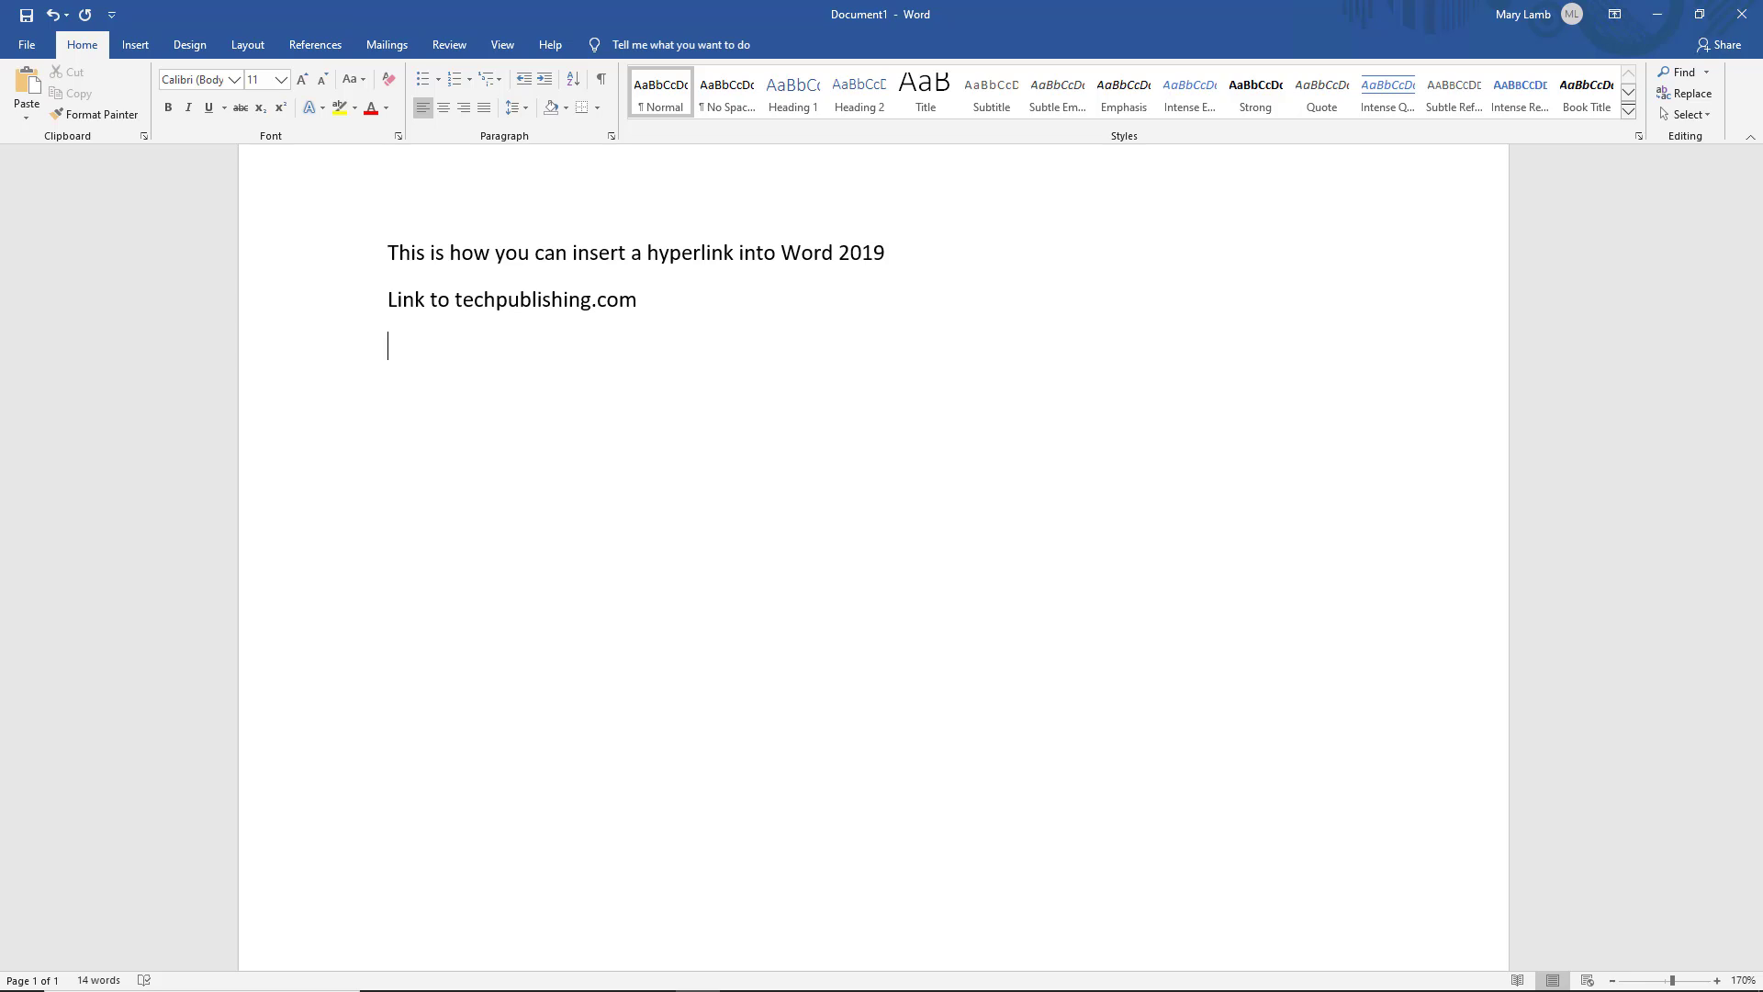
pyautogui.write('http://techpublishin')
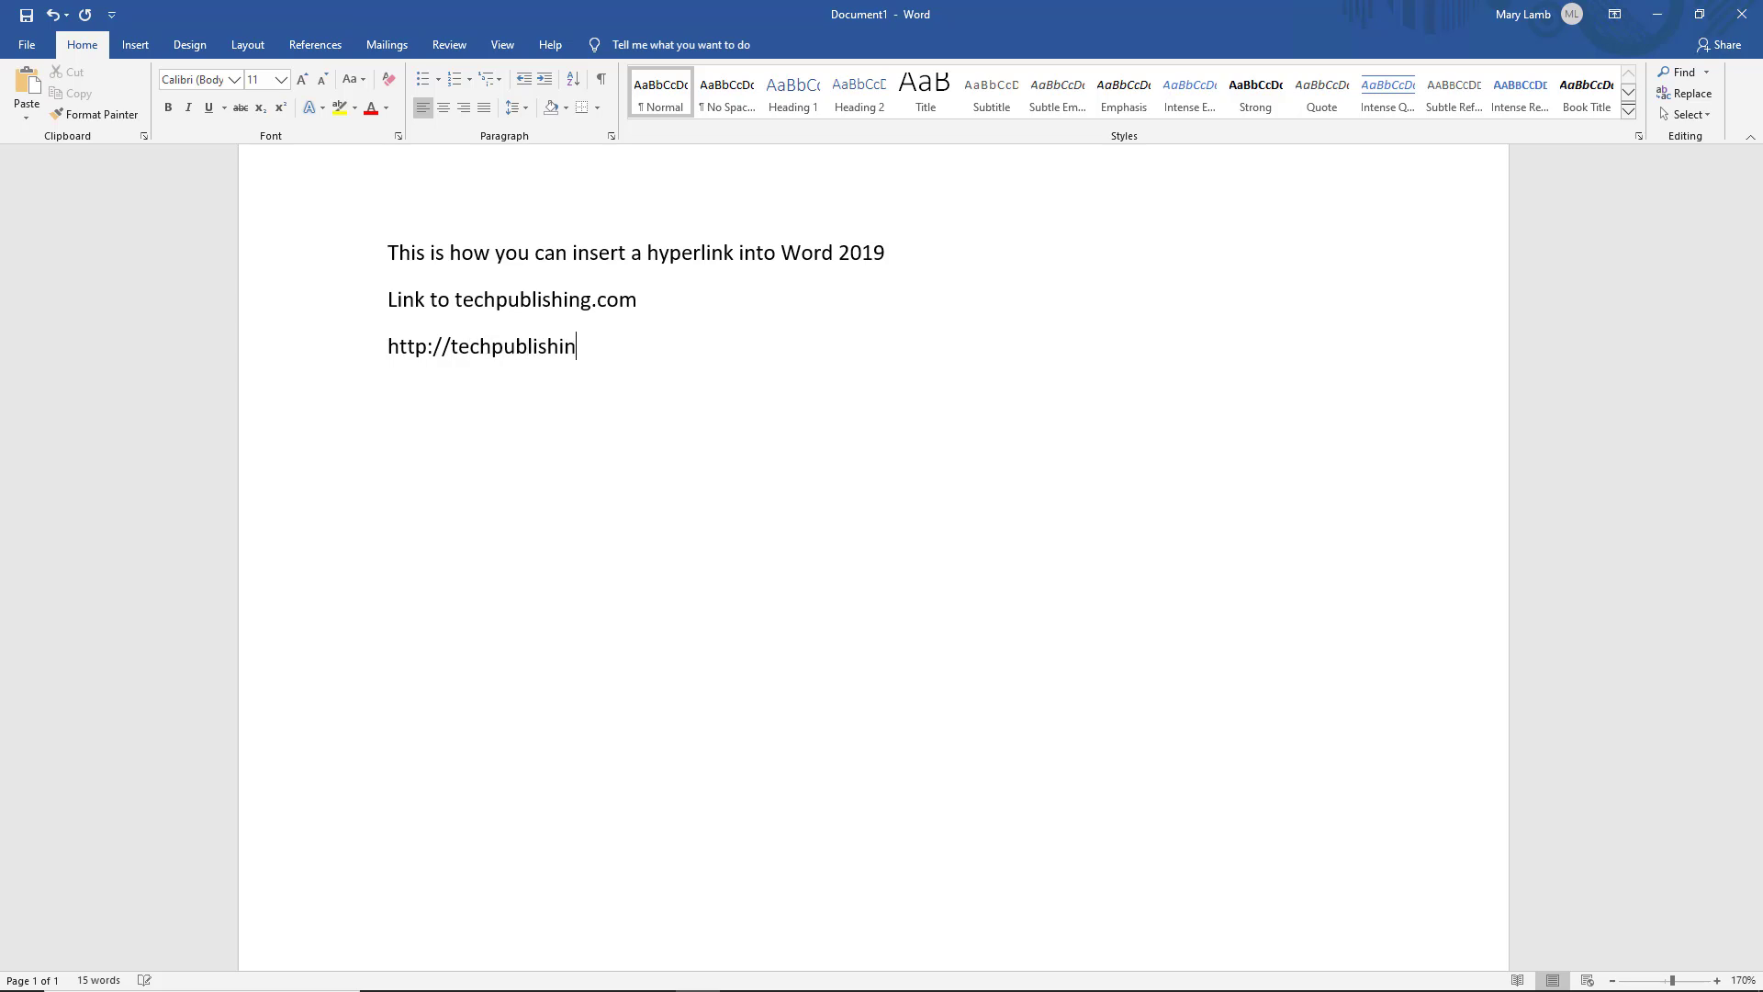
pyautogui.write('g.com')
pyautogui.press('Return')
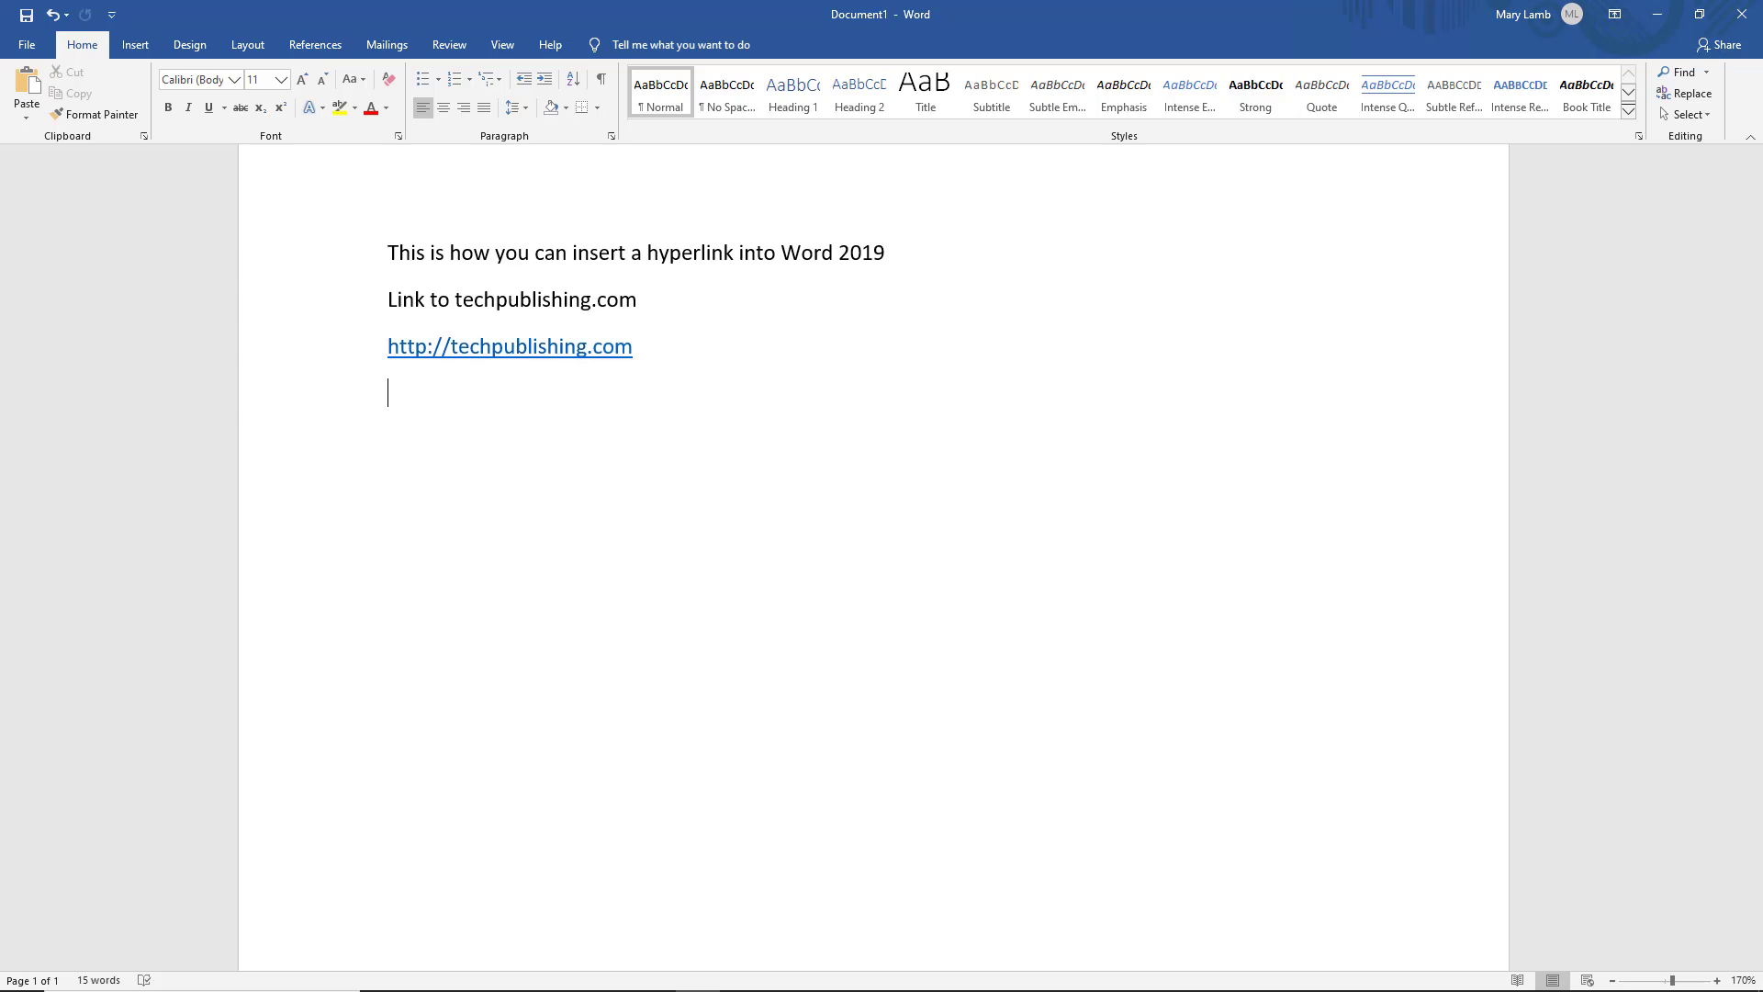
pyautogui.hotkey('ctrl', 'z')
pyautogui.hotkey('ctrl', 'z')
pyautogui.hotkey('ctrl', 'z')
pyautogui.hotkey('ctrl', 'z')
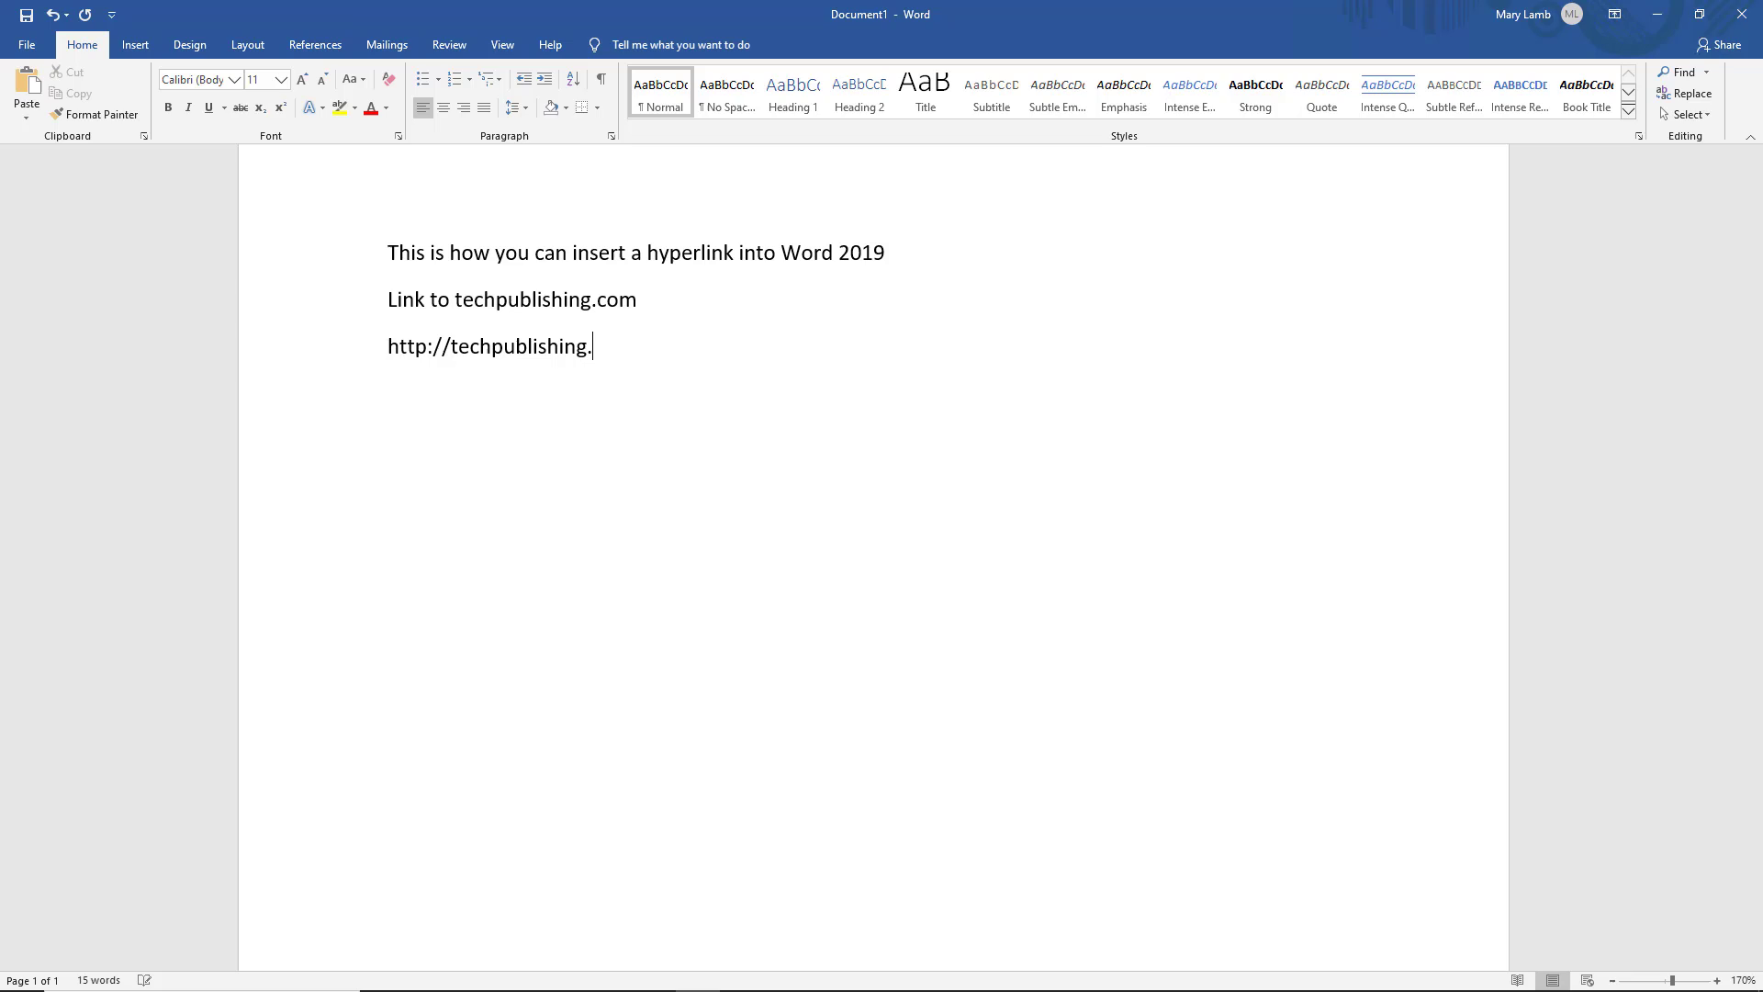
pyautogui.hotkey('ctrl', 'z')
pyautogui.hotkey('ctrl', 'z')
pyautogui.hotkey('ctrl', 'z')
pyautogui.hotkey('ctrl', 'z')
pyautogui.hotkey('ctrl', 'z')
pyautogui.hotkey('ctrl', 'z')
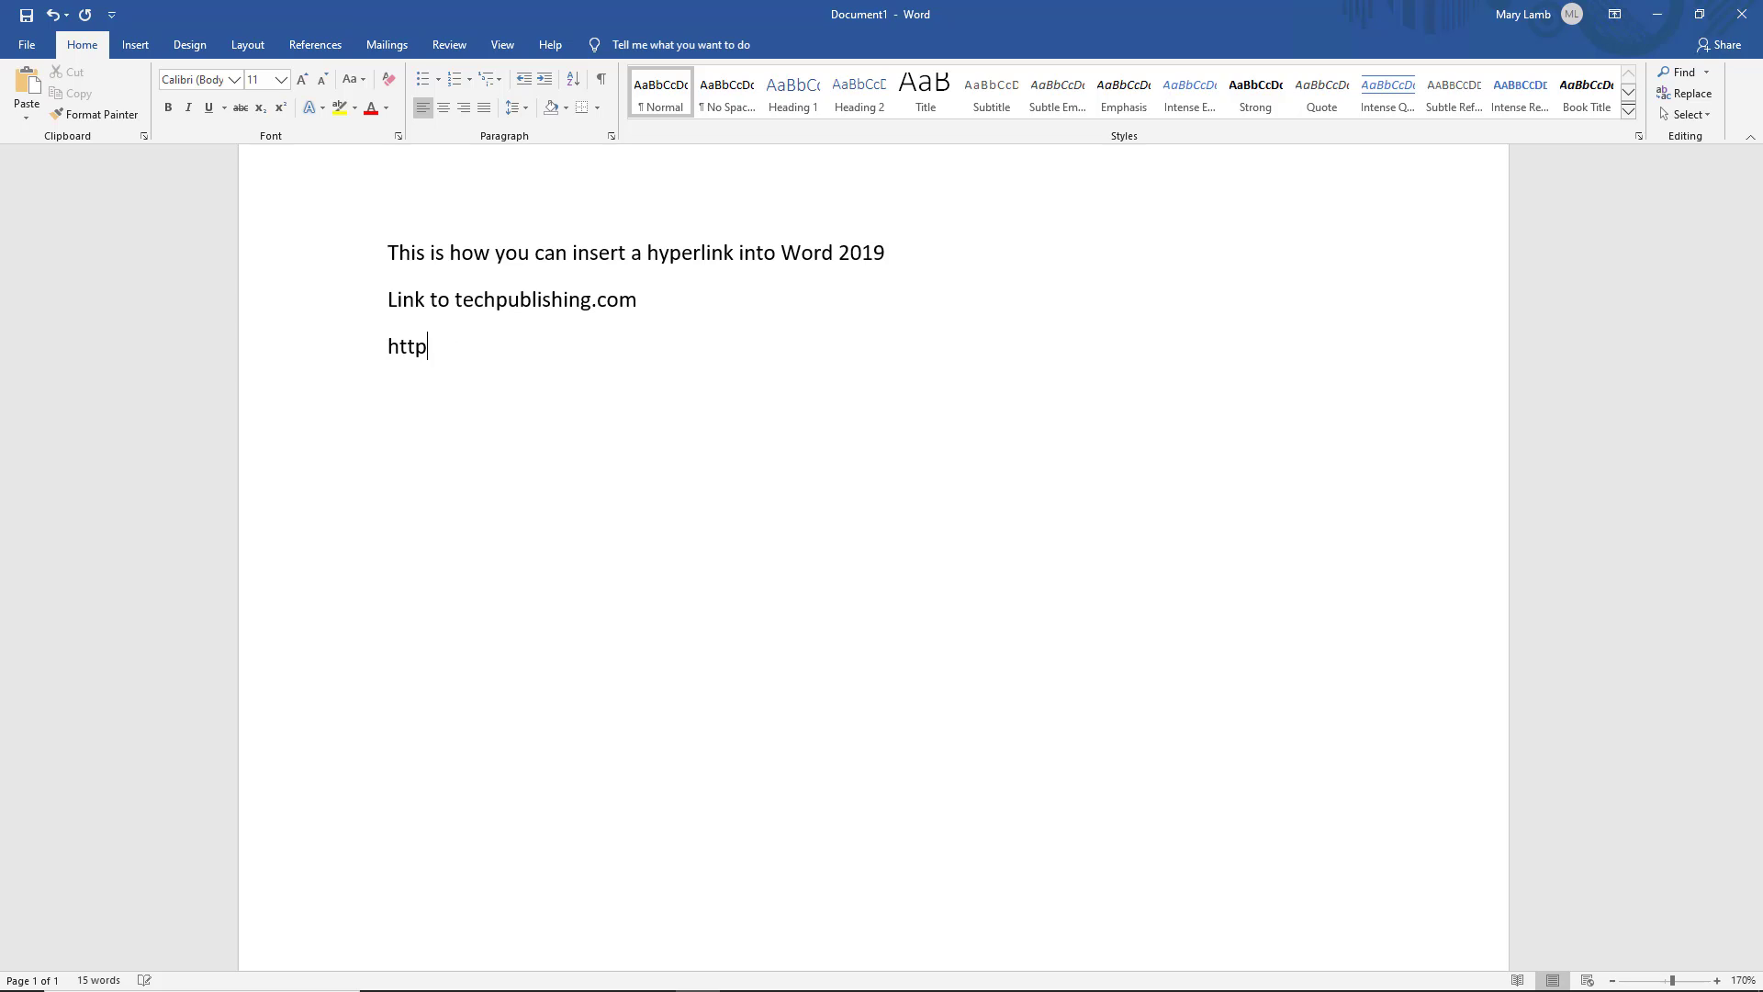
pyautogui.hotkey('ctrl', 'z')
pyautogui.hotkey('ctrl', 'z')
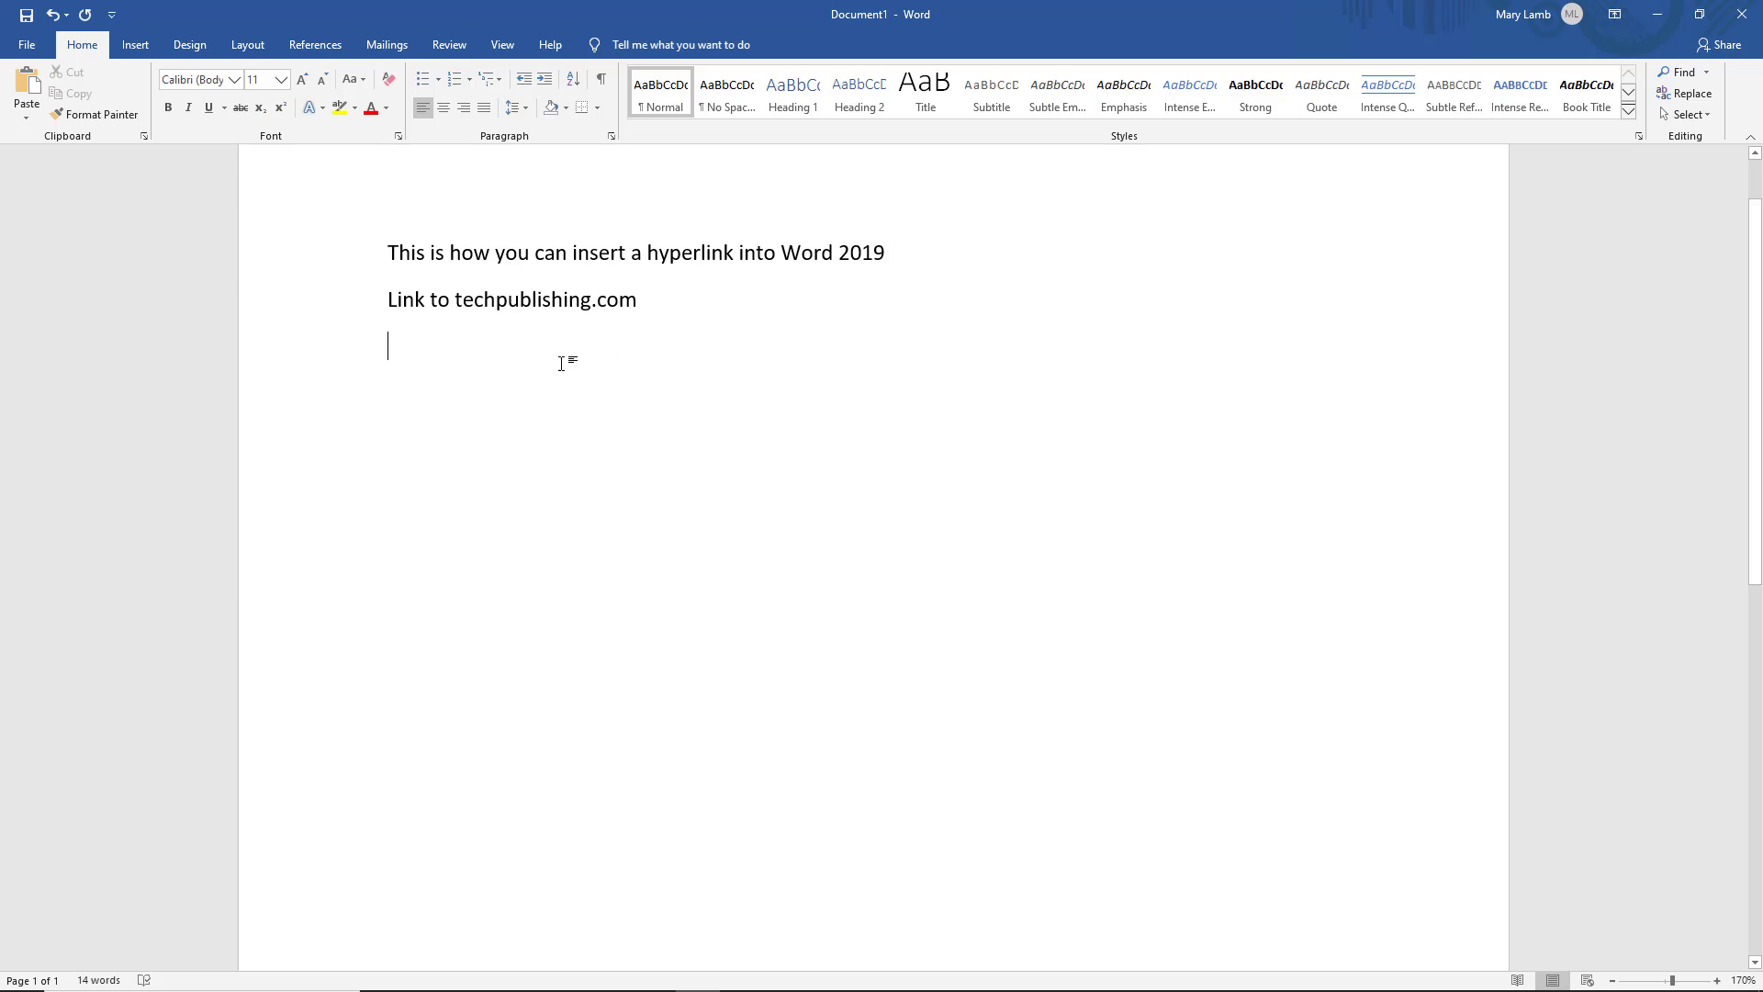
pyautogui.click(425, 299)
pyautogui.moveTo(425, 299); pyautogui.dragTo(377, 304)
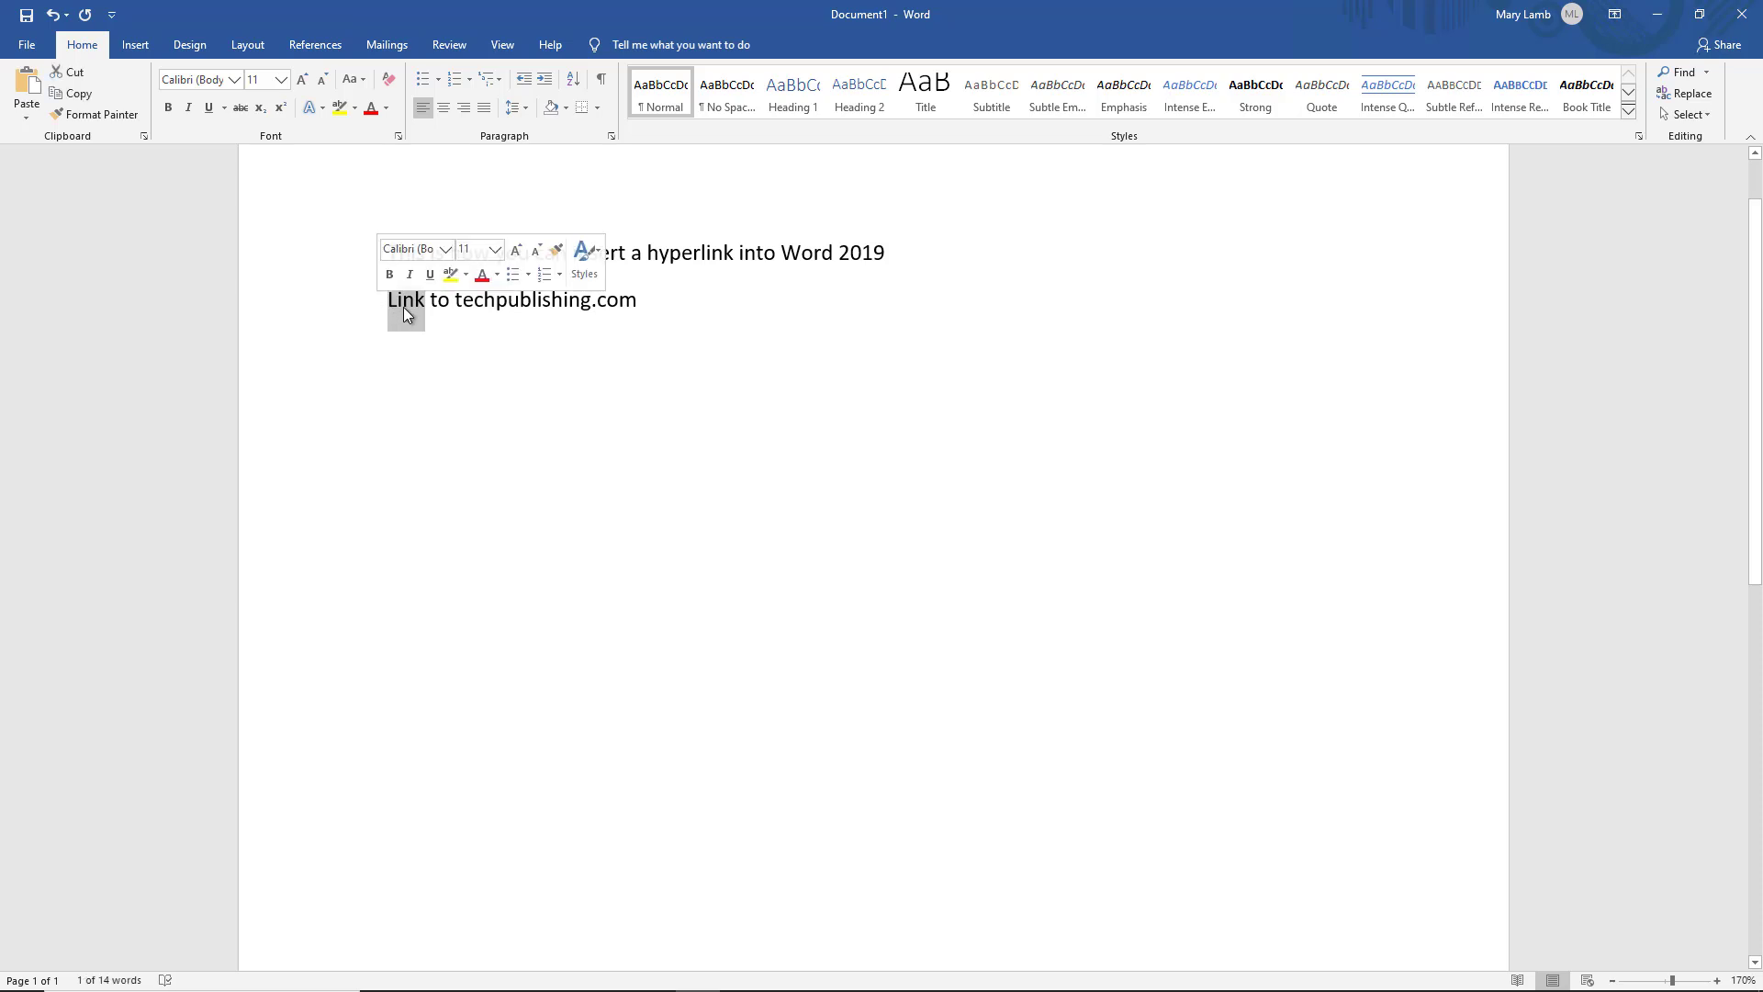
pyautogui.rightClick(404, 306)
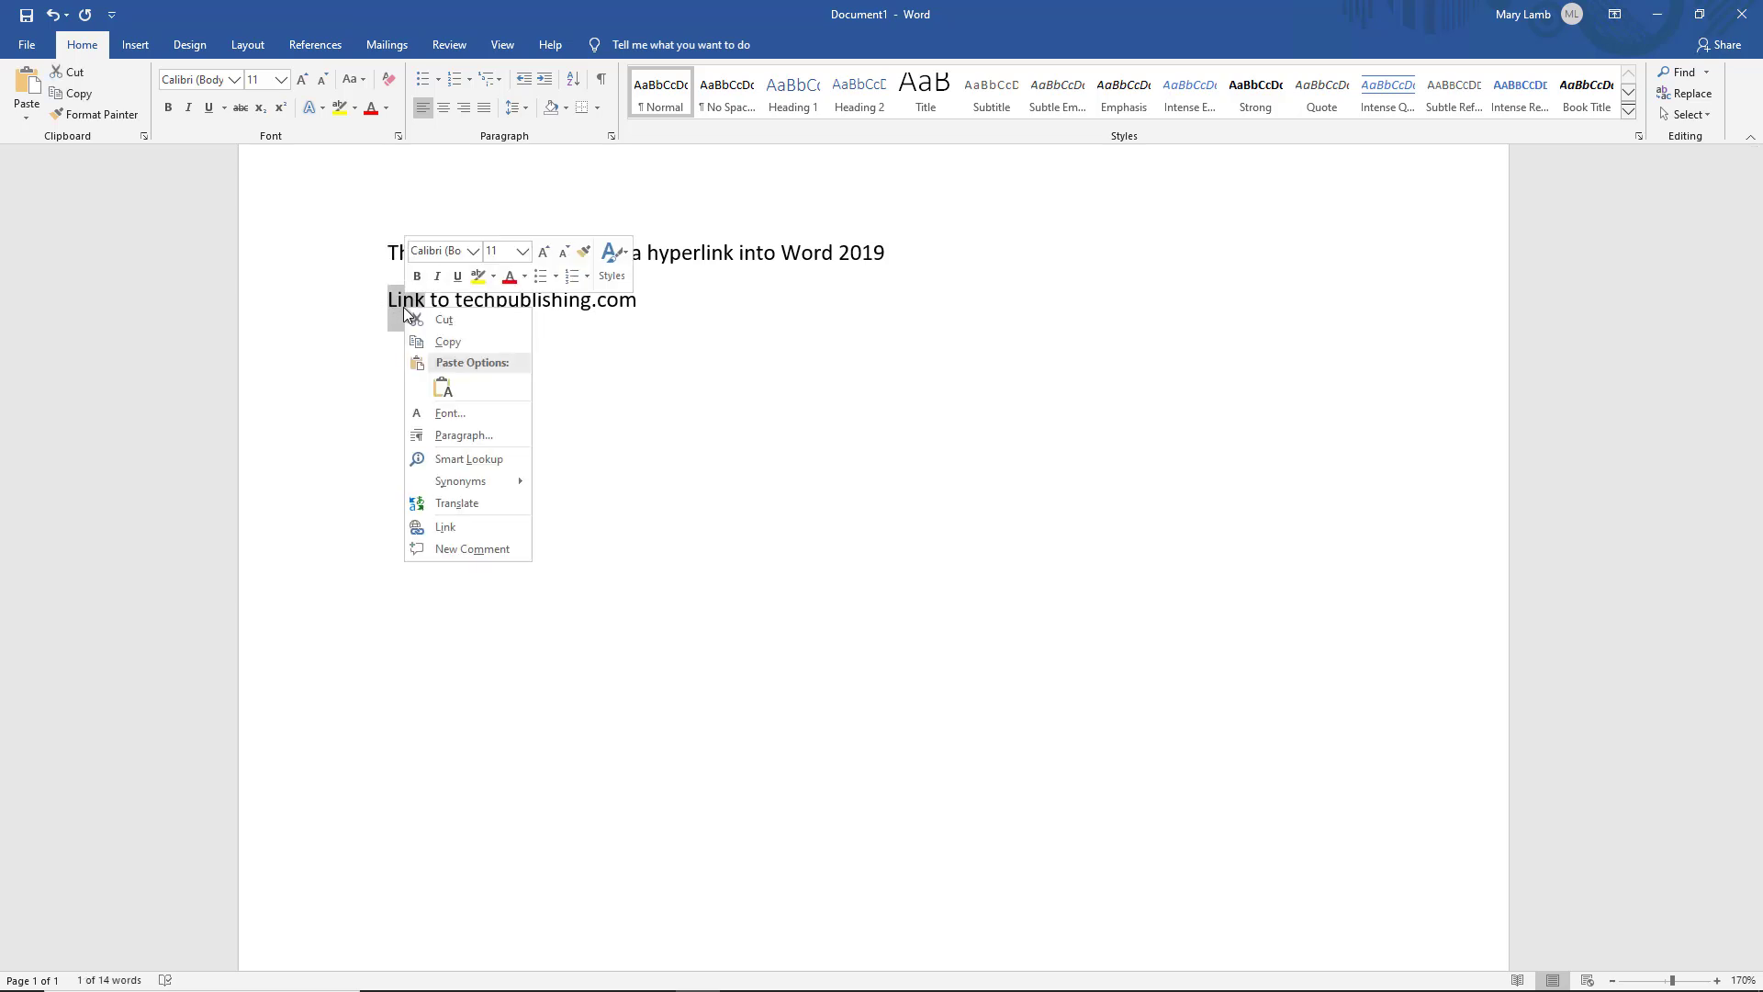
pyautogui.click(468, 526)
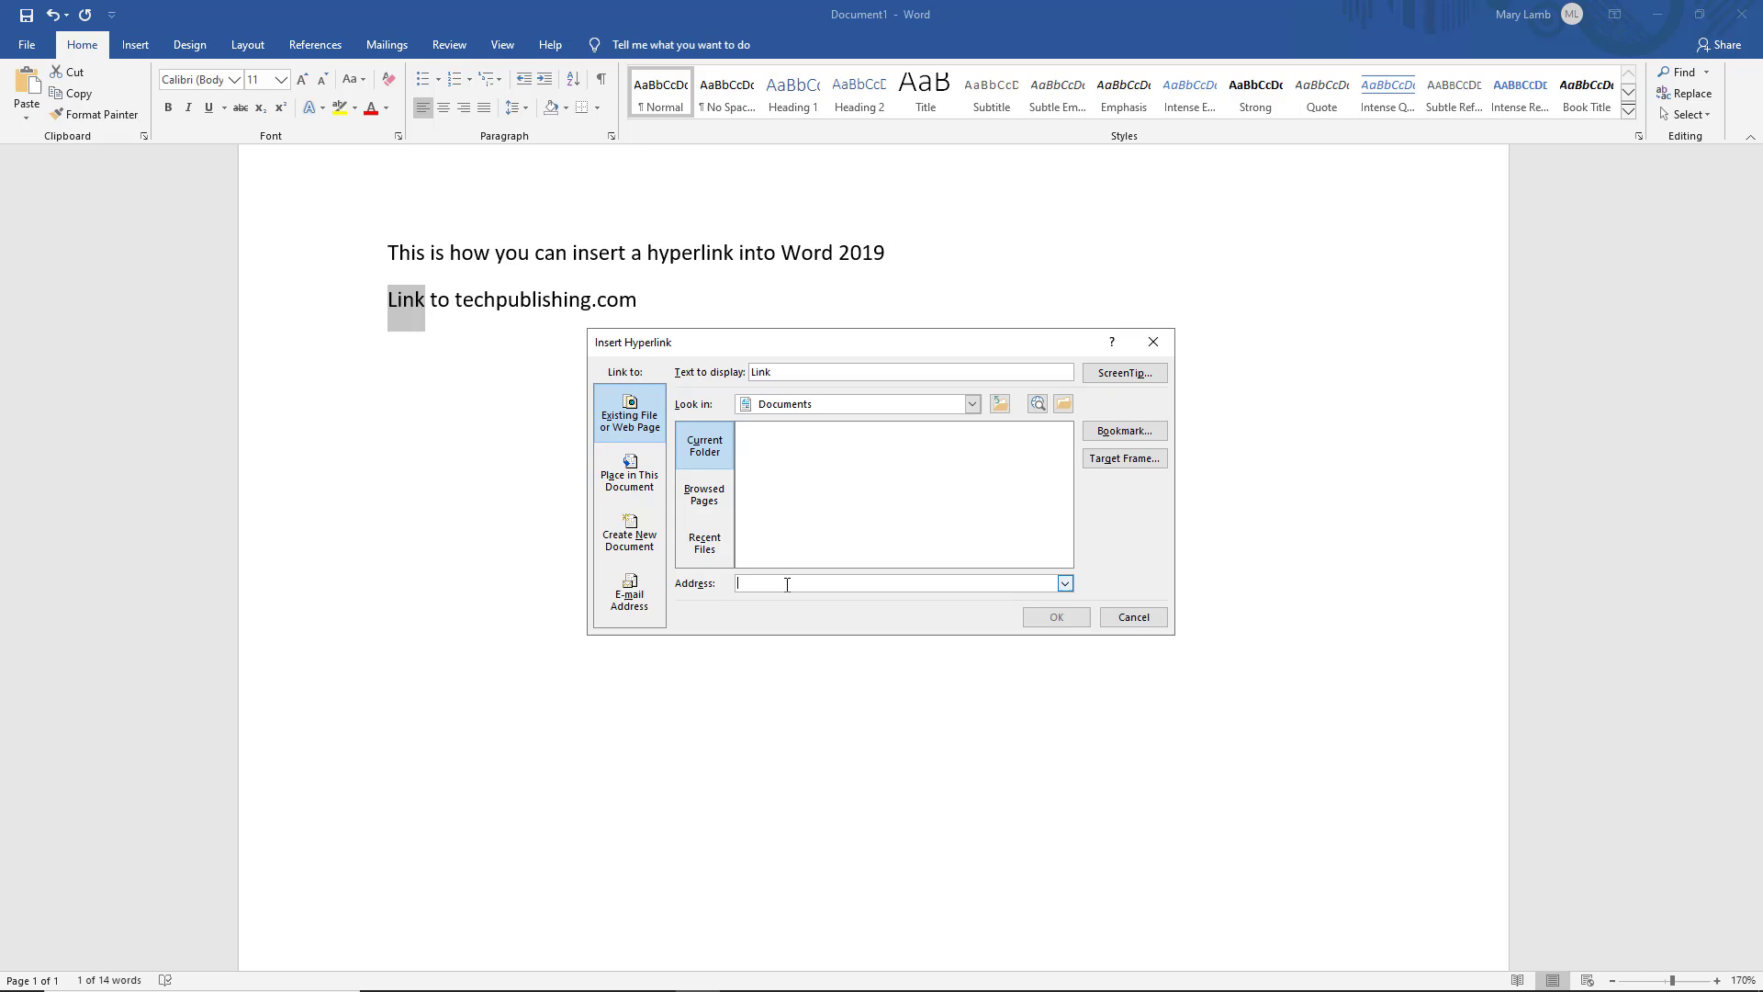
pyautogui.write('http')
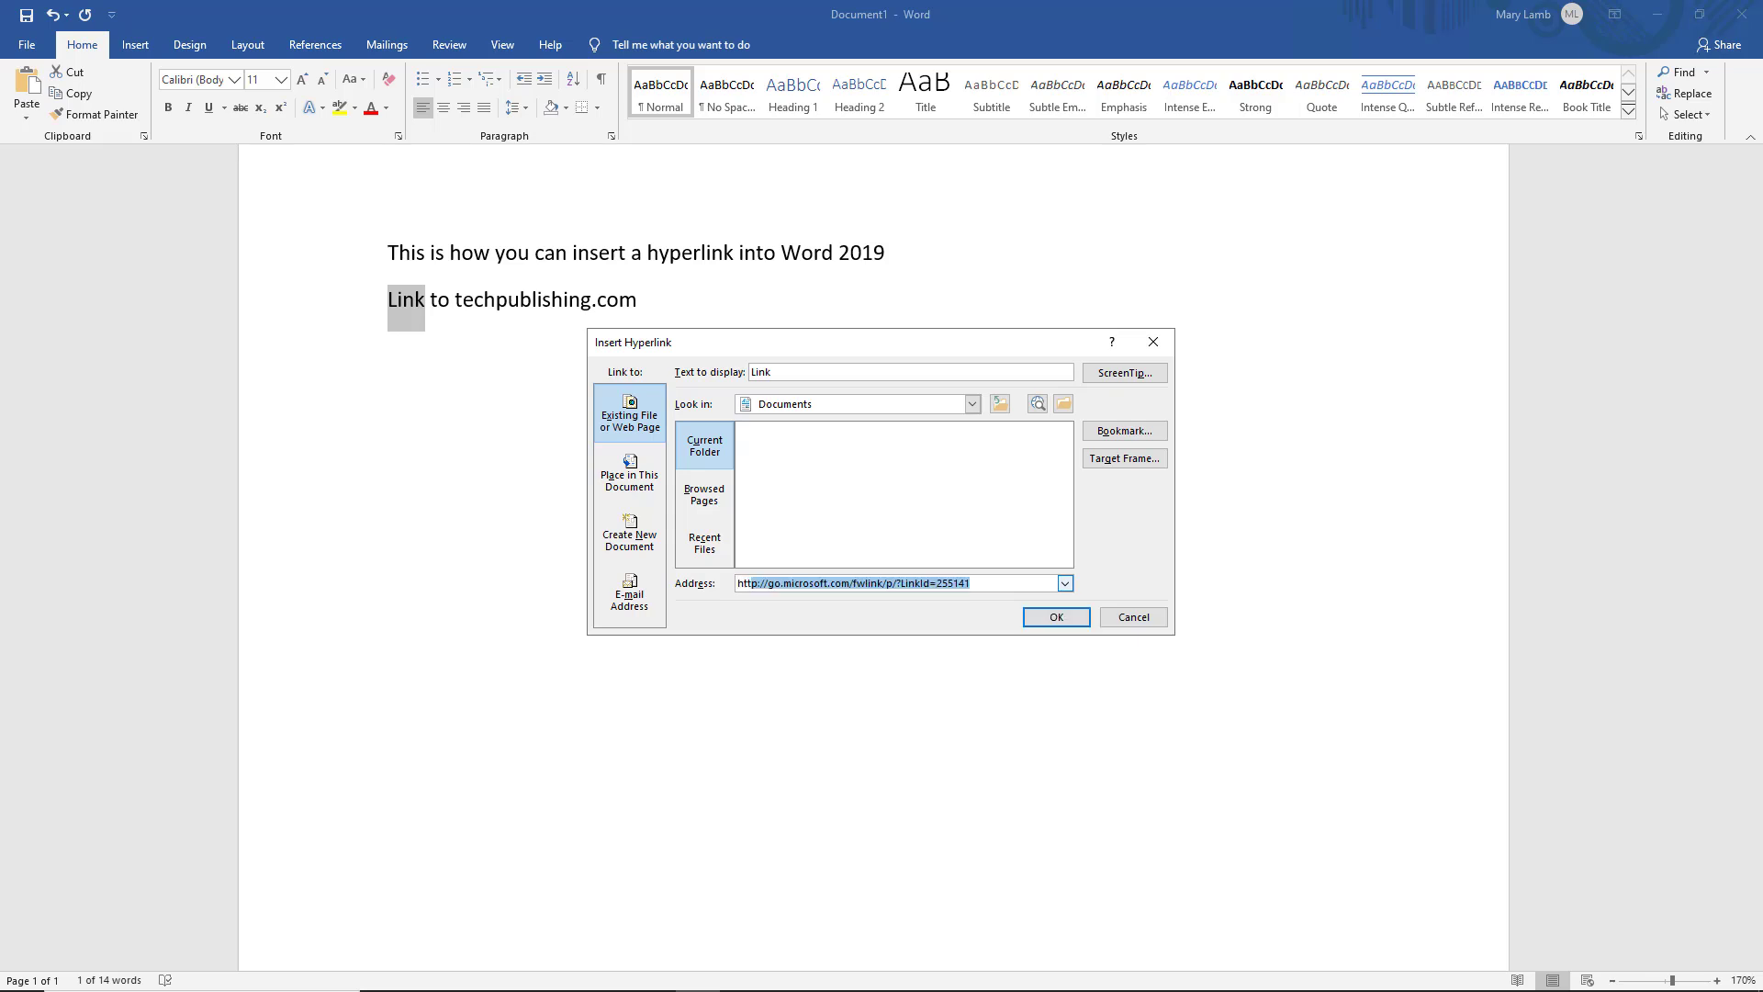
pyautogui.write('://tech')
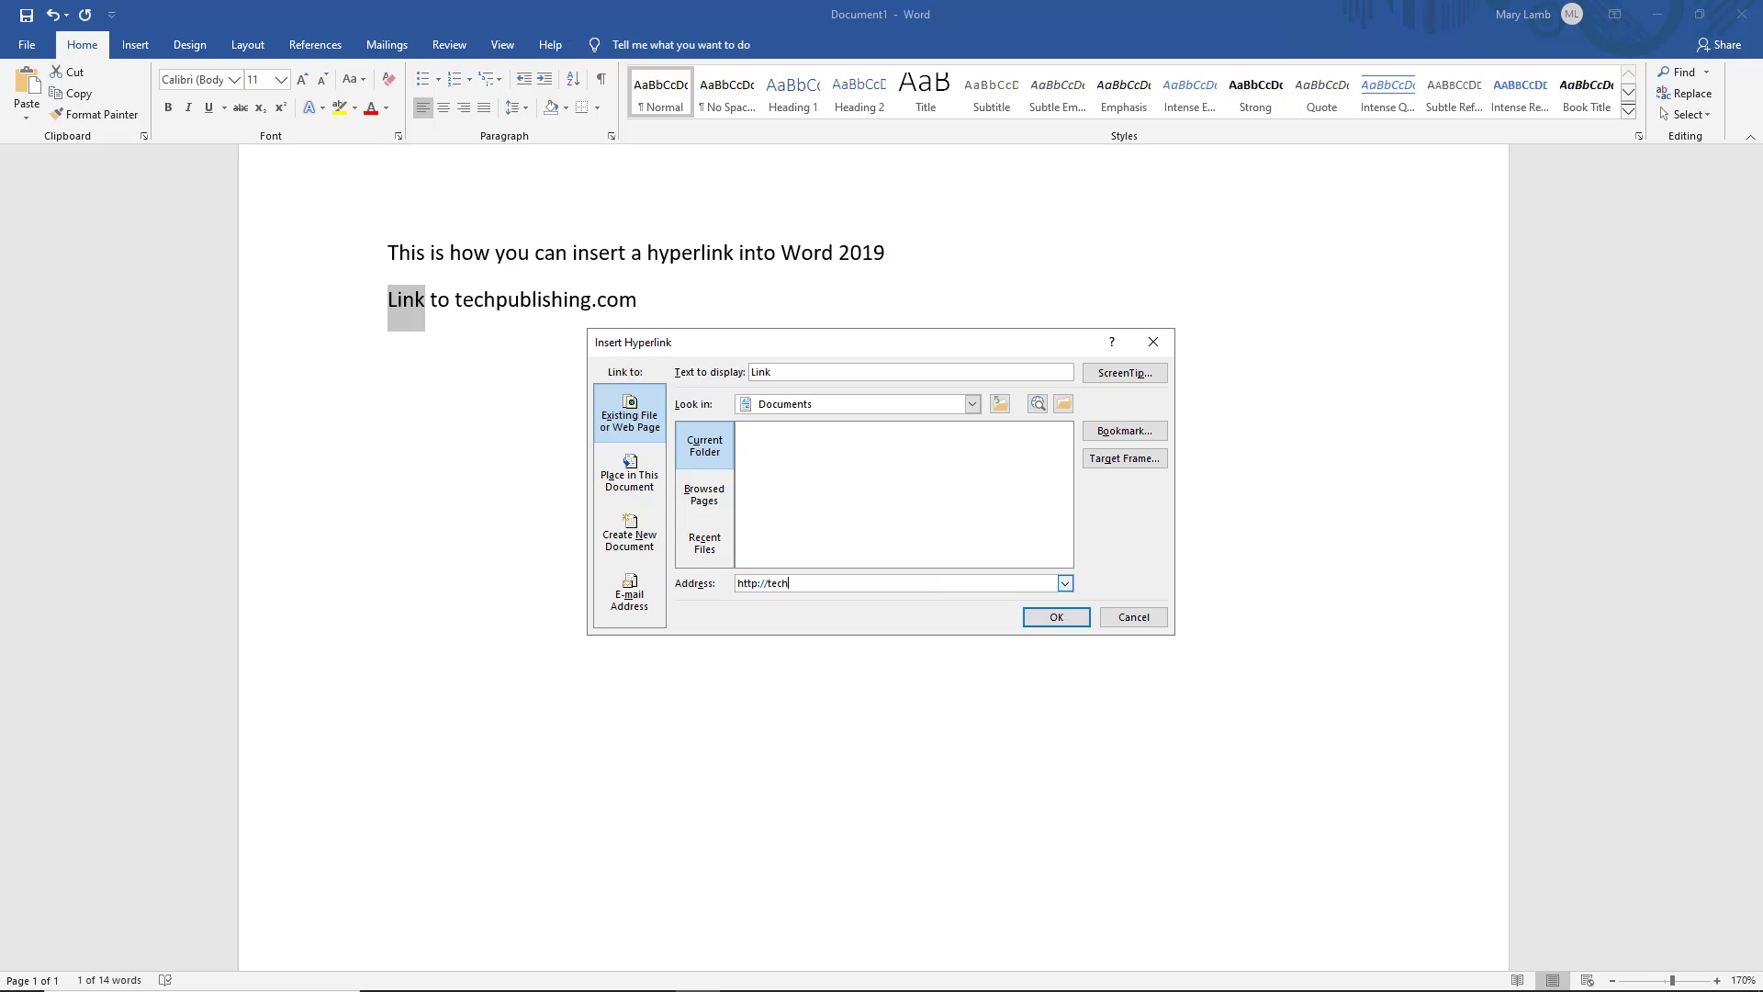
pyautogui.write('publishing.com')
pyautogui.click(1056, 620)
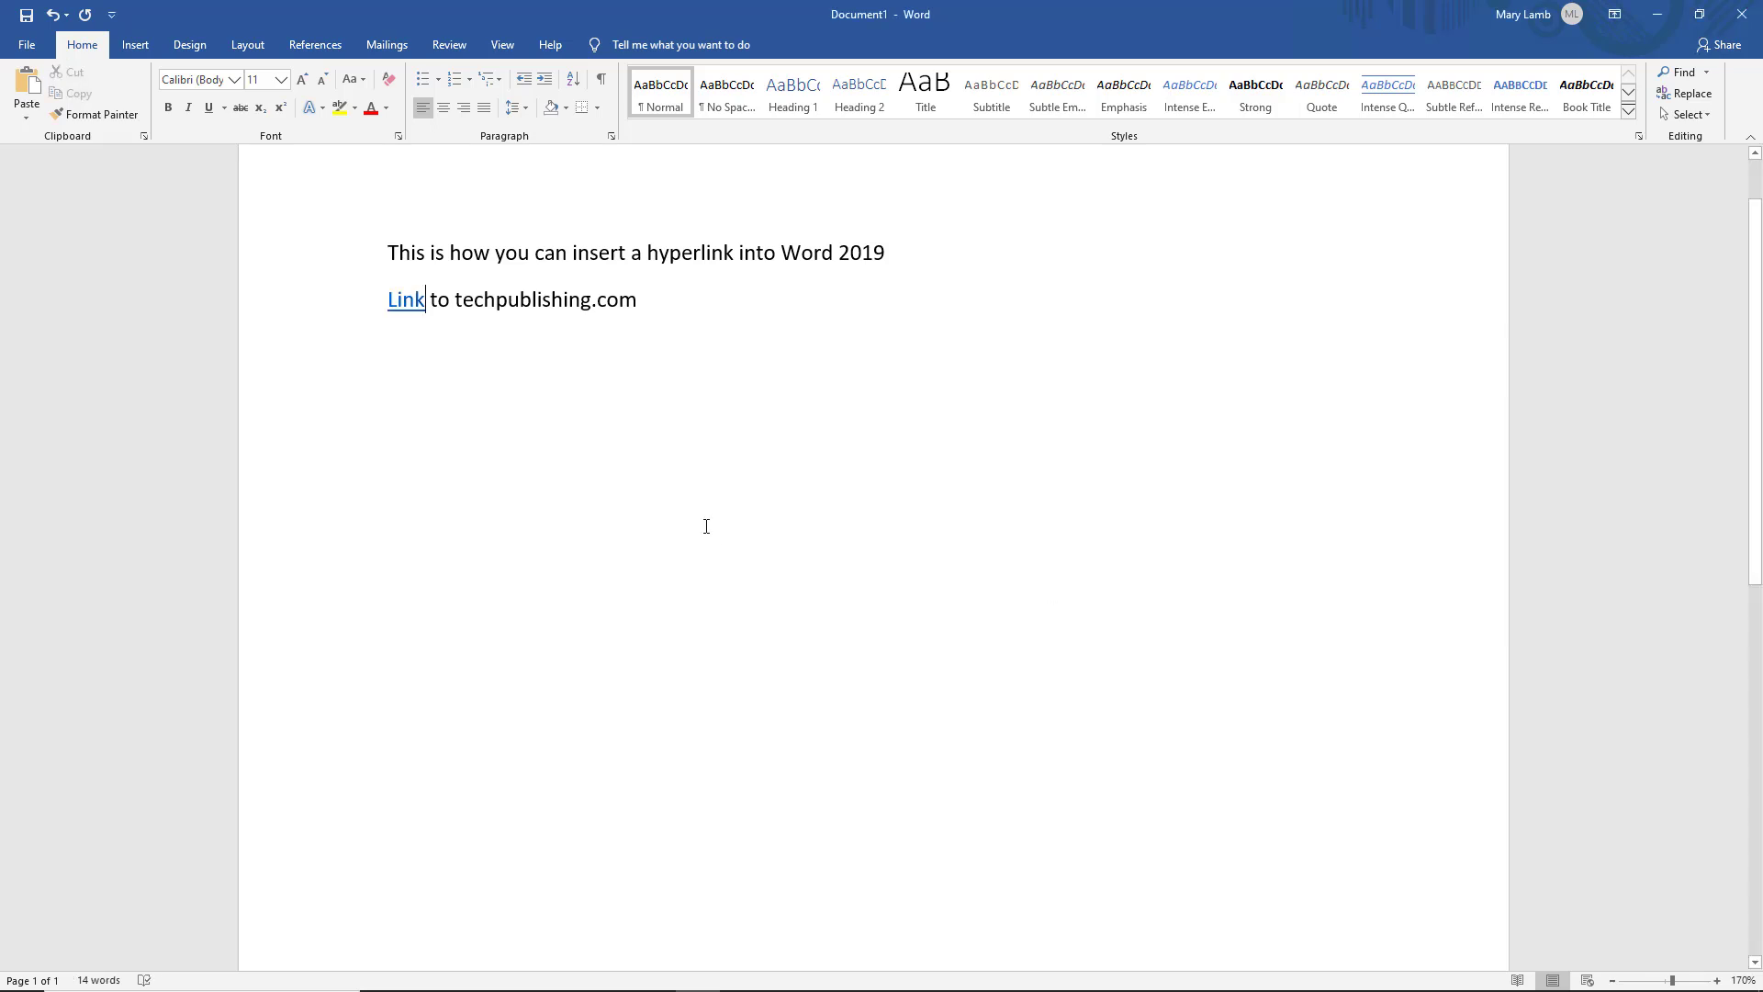
# Check the 'Link' hyperlink's URL and dismiss its right-click menu
pyautogui.moveTo(405, 299)
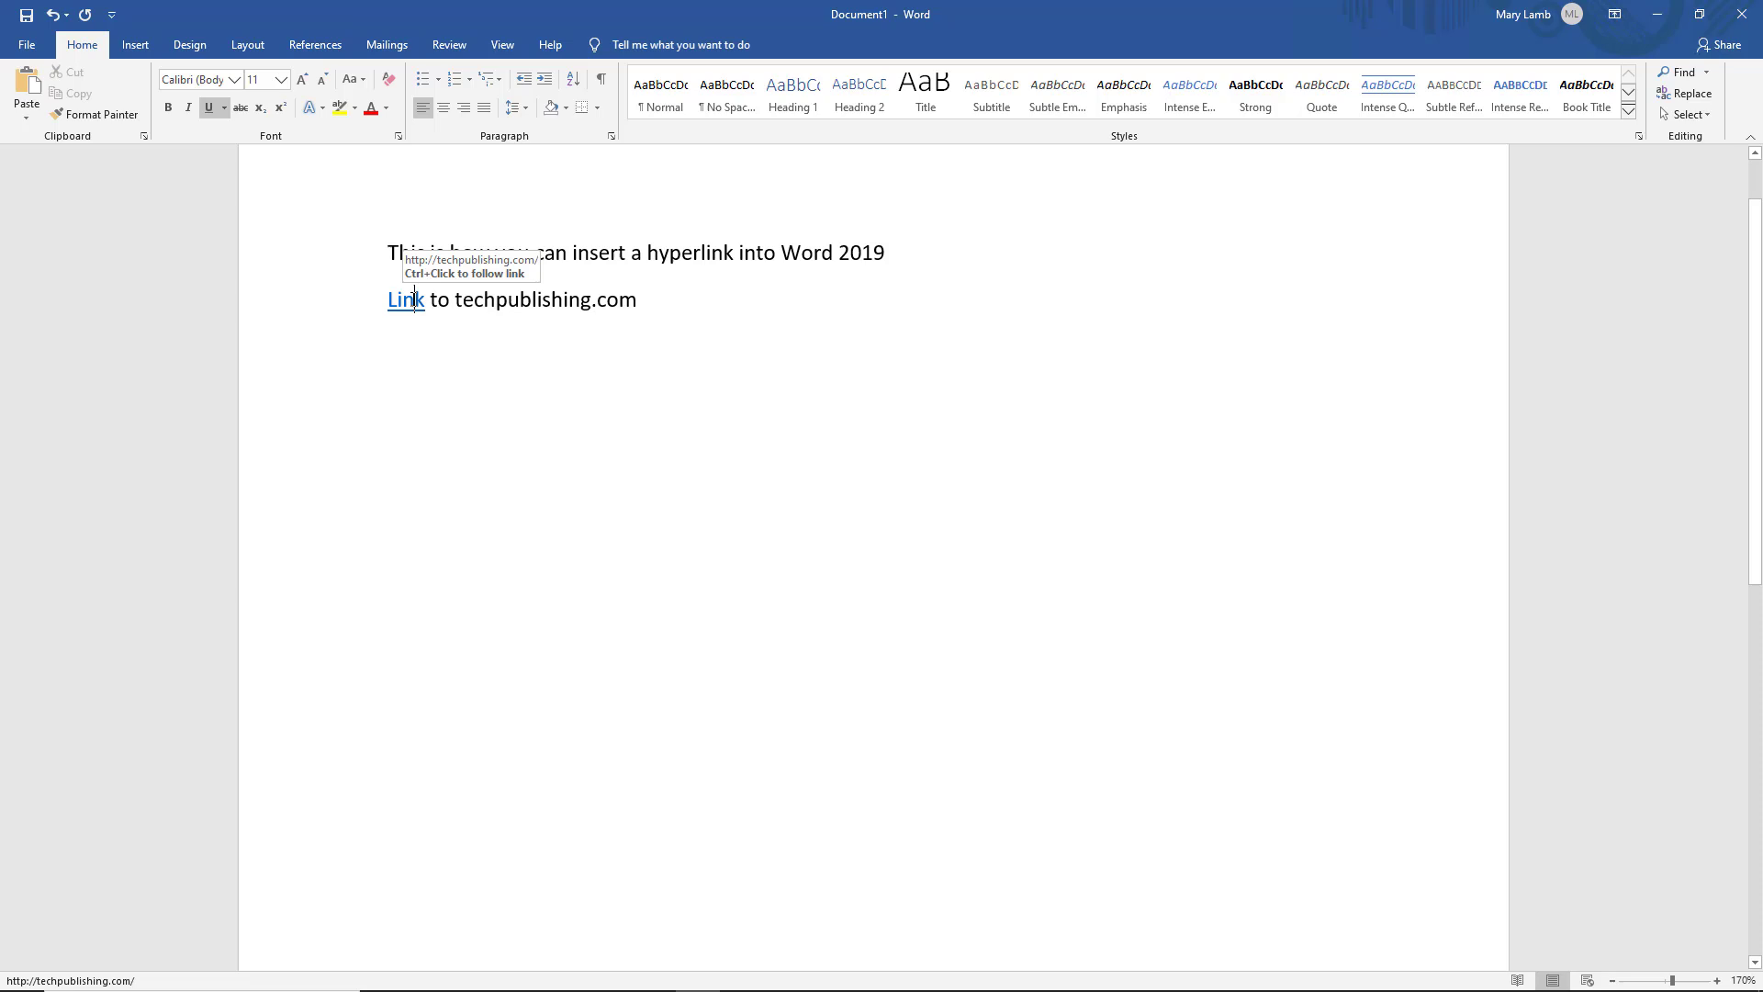
pyautogui.rightClick(413, 299)
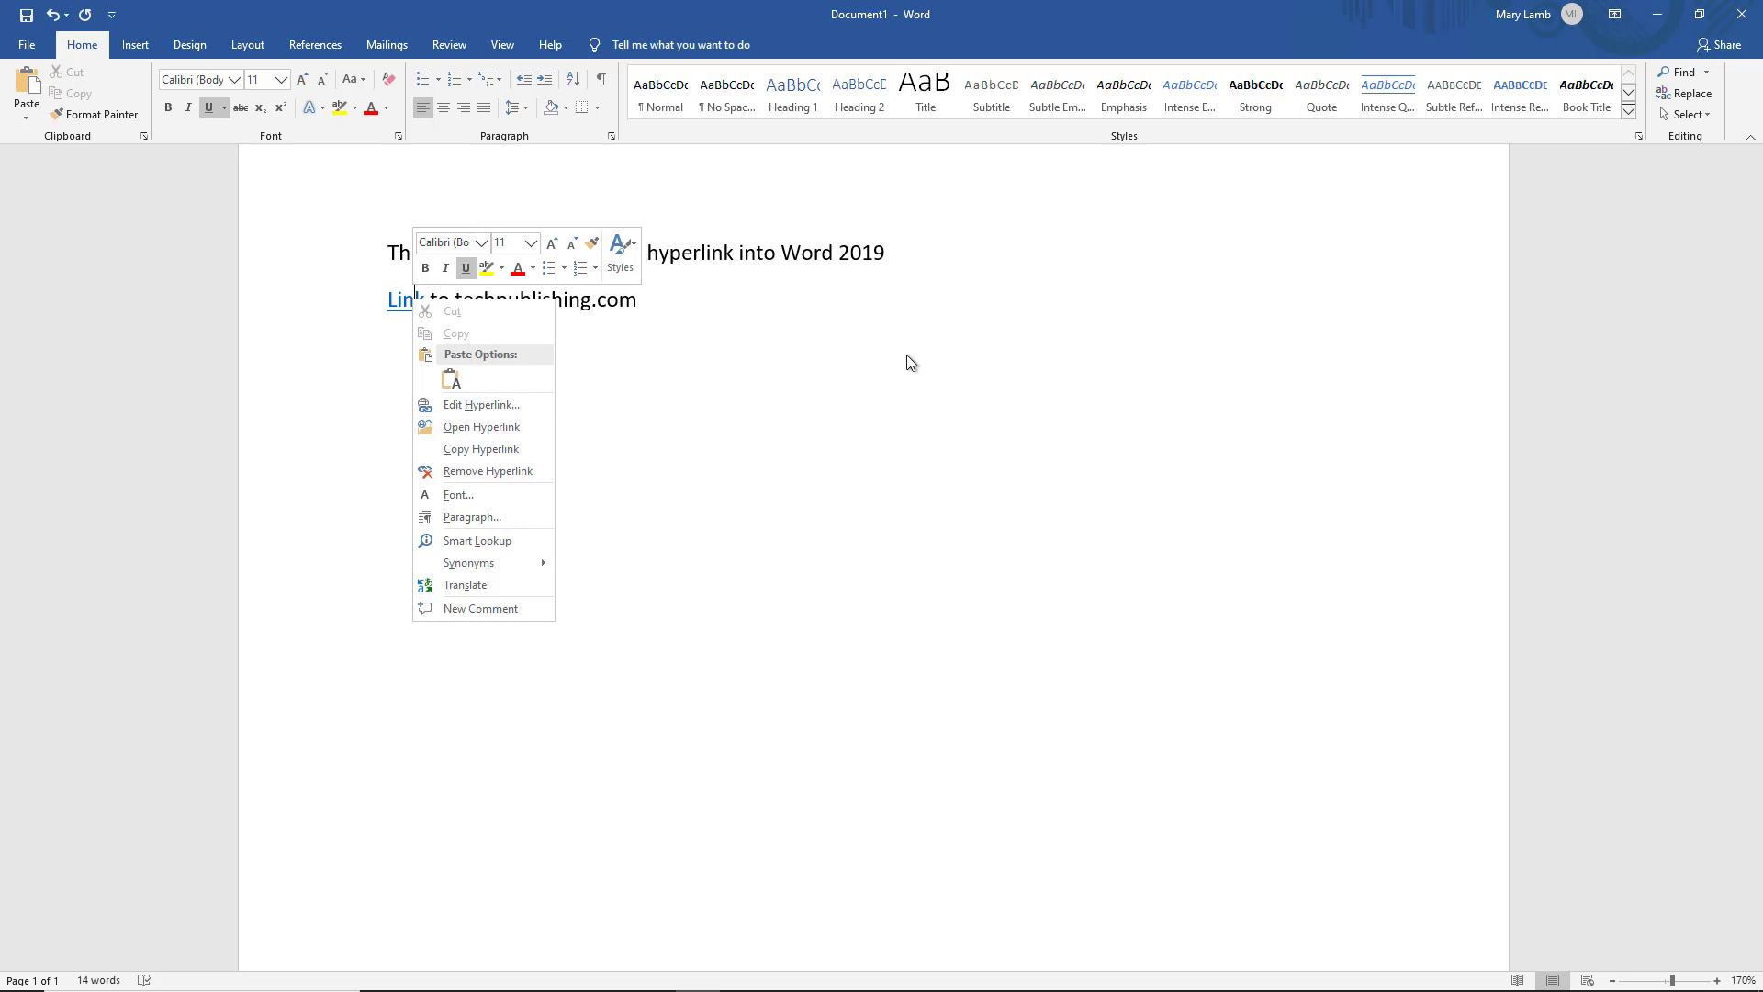
pyautogui.press('Escape')
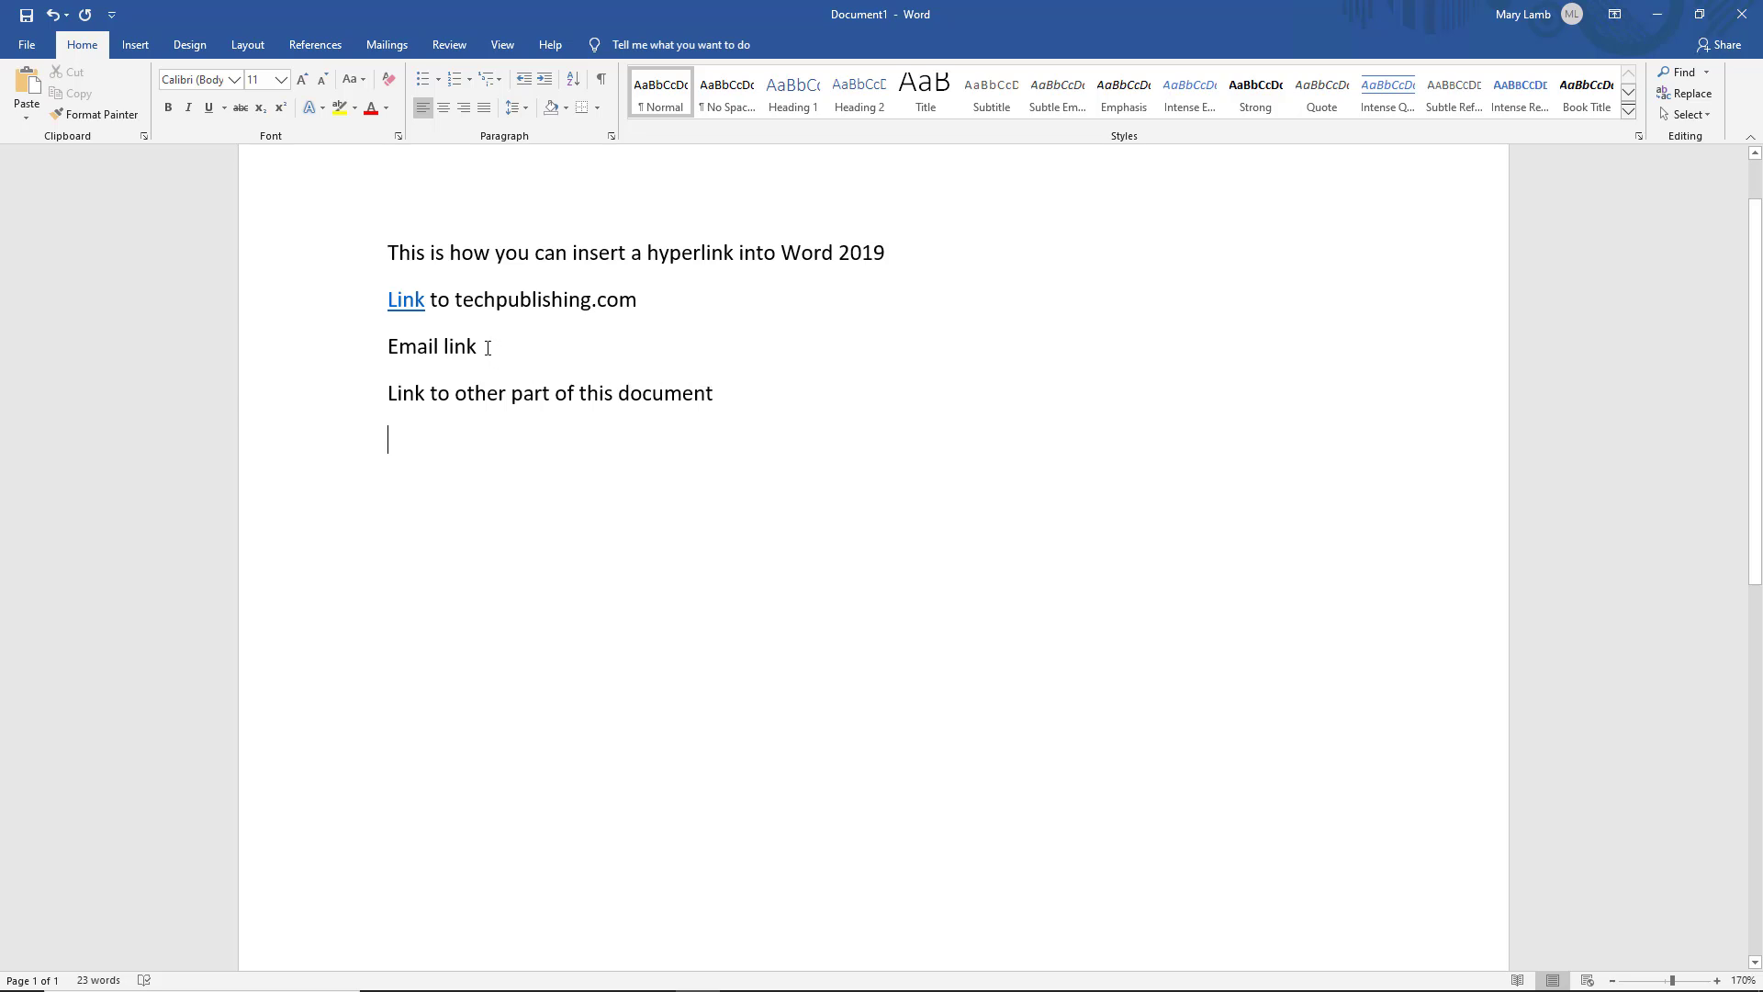
# Link the 'Email link' text to an e-mail address using the E-mail Address option
pyautogui.moveTo(478, 346); pyautogui.dragTo(386, 347)
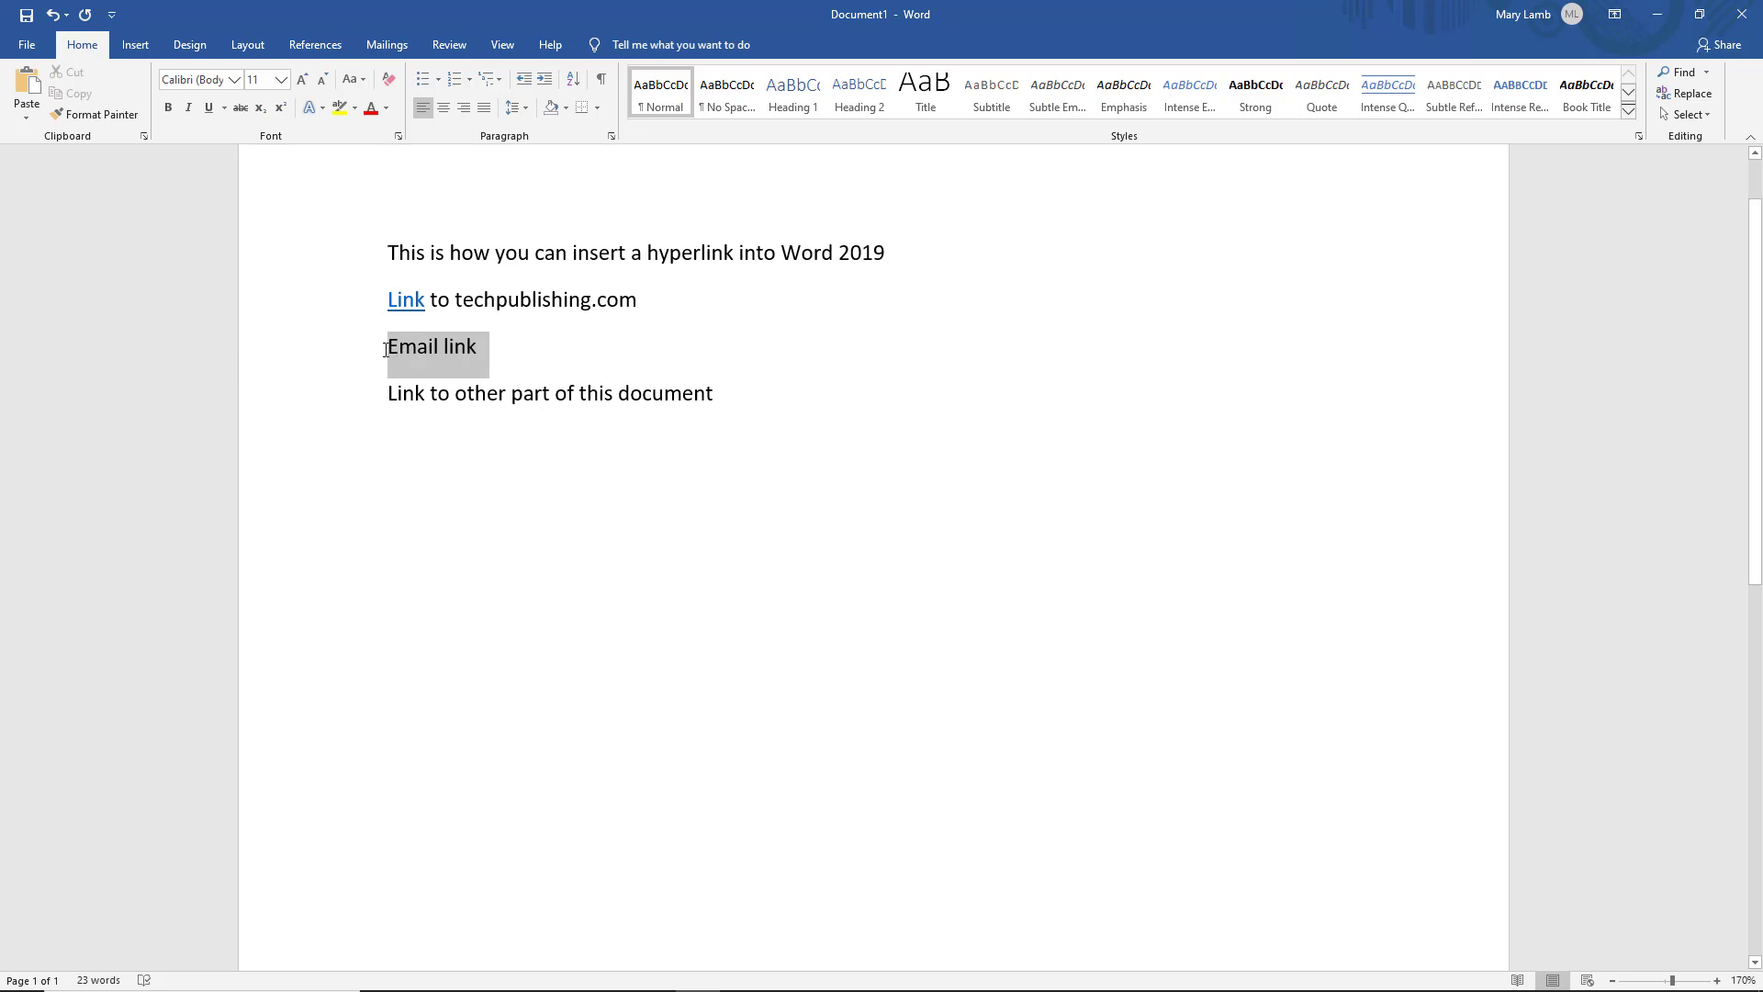
pyautogui.rightClick(464, 349)
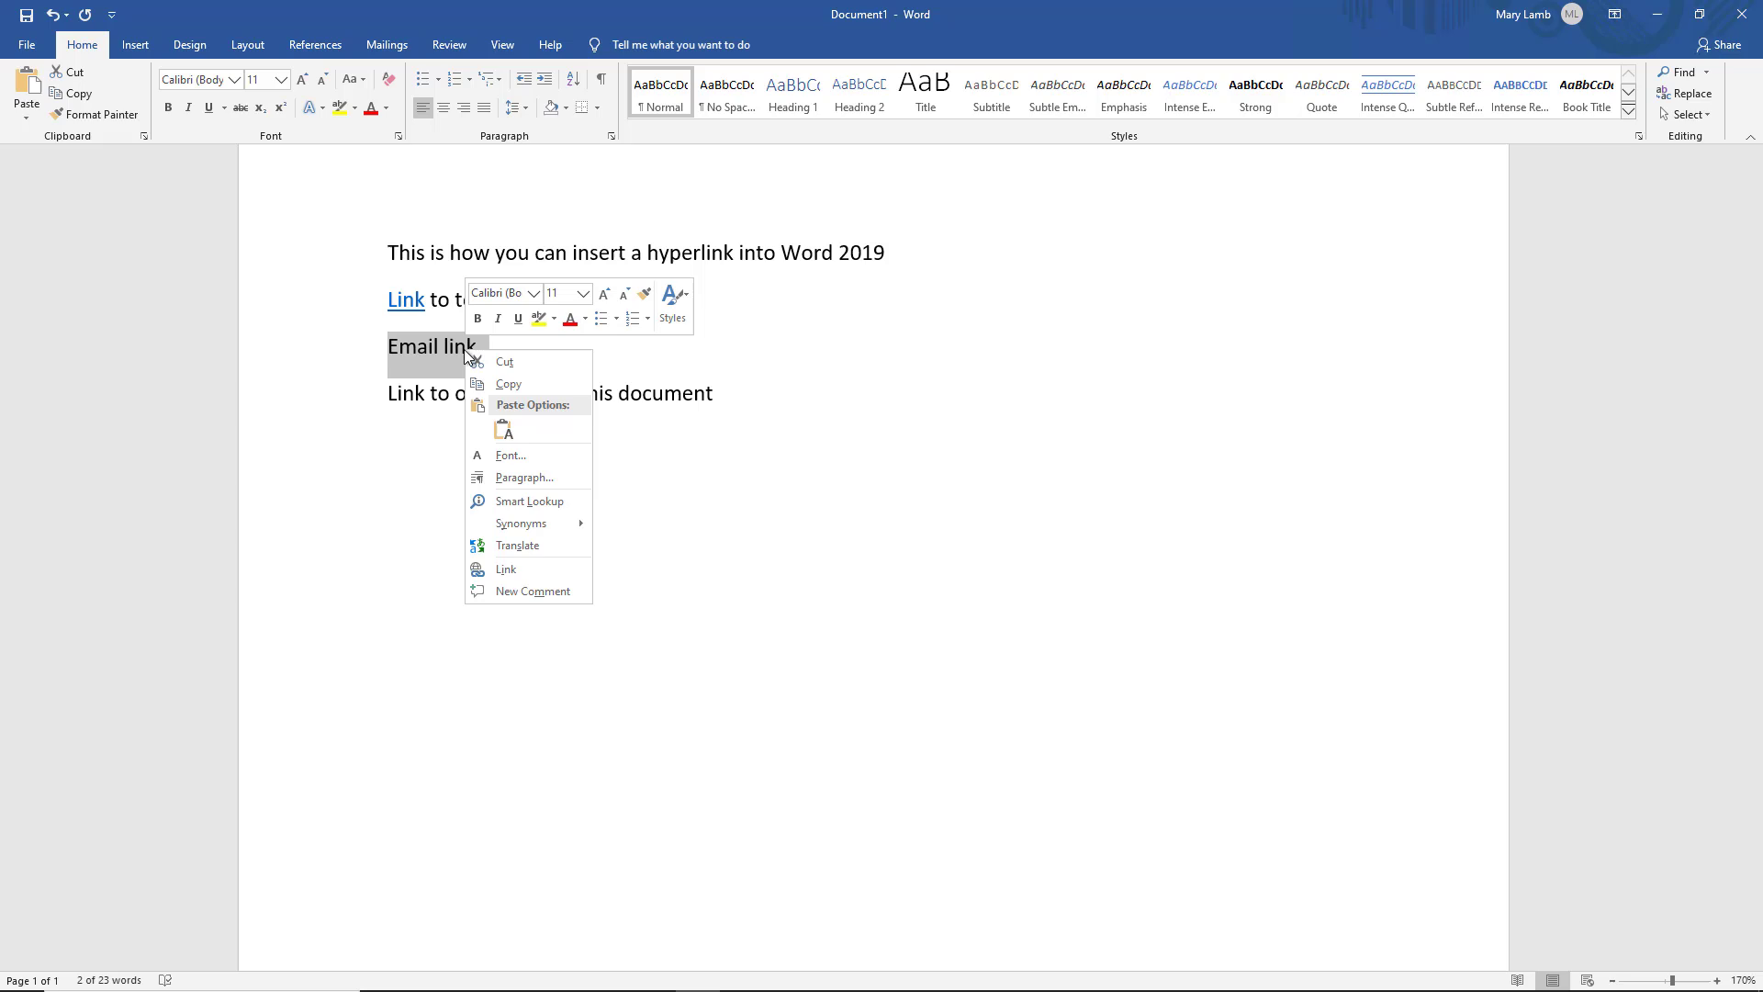
pyautogui.click(503, 571)
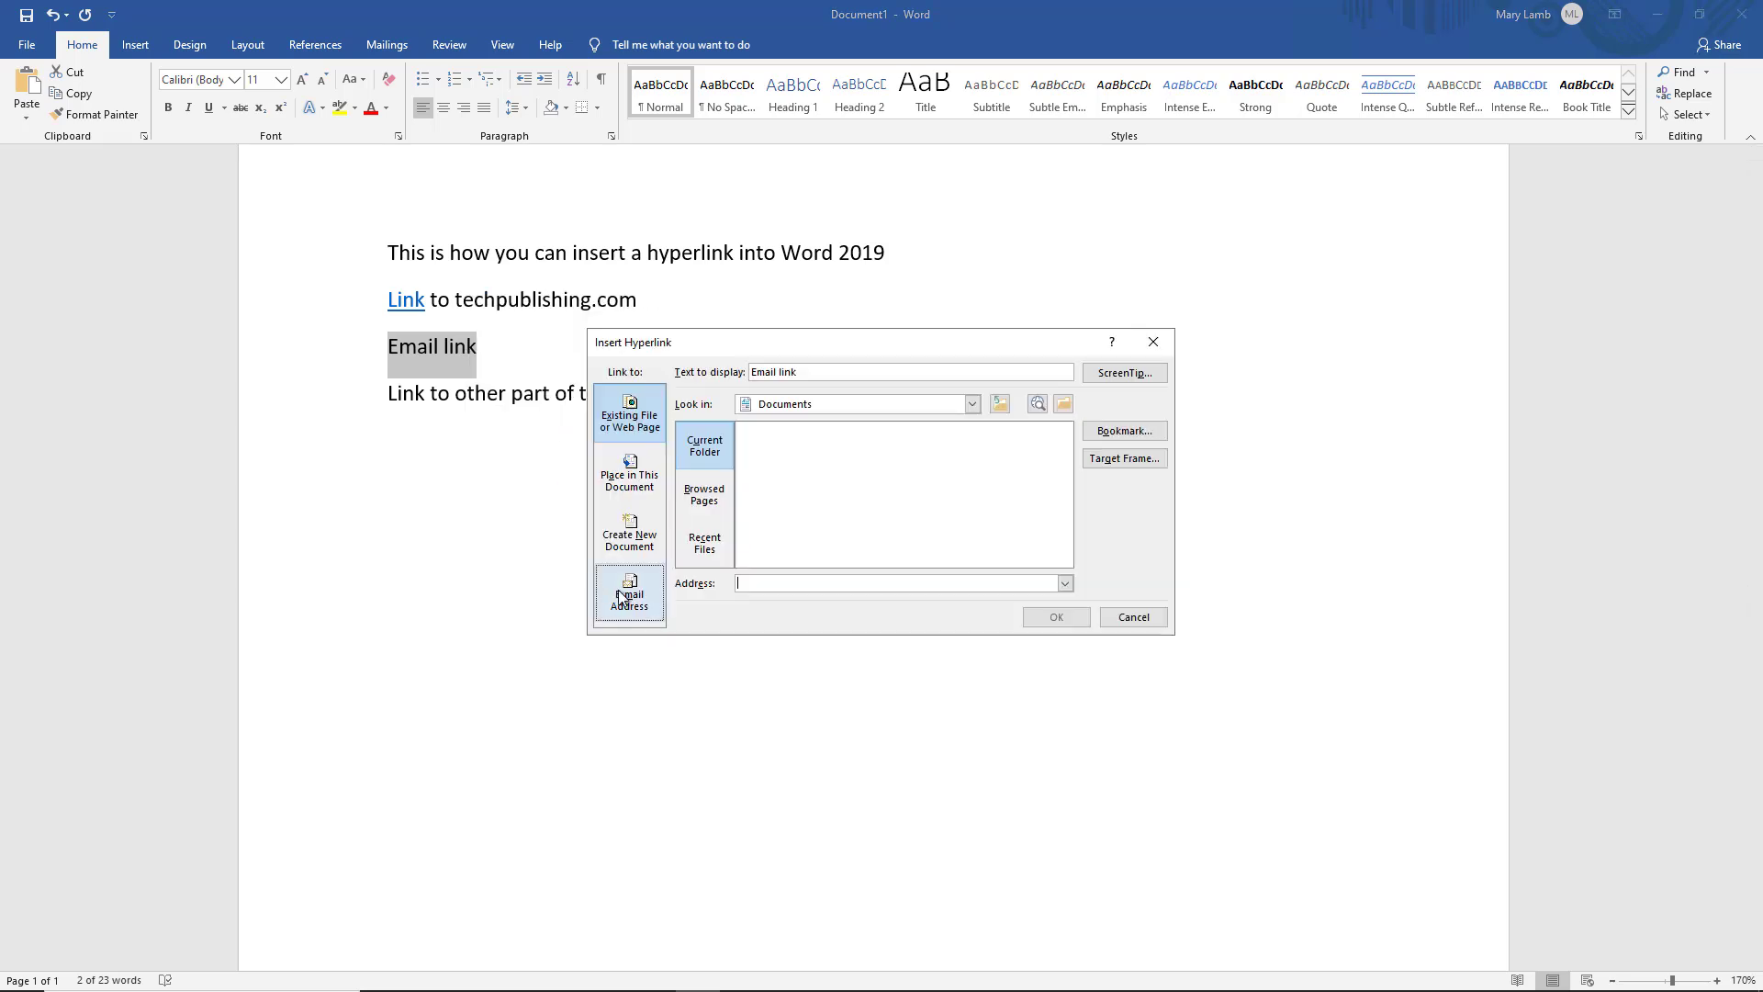
pyautogui.click(628, 598)
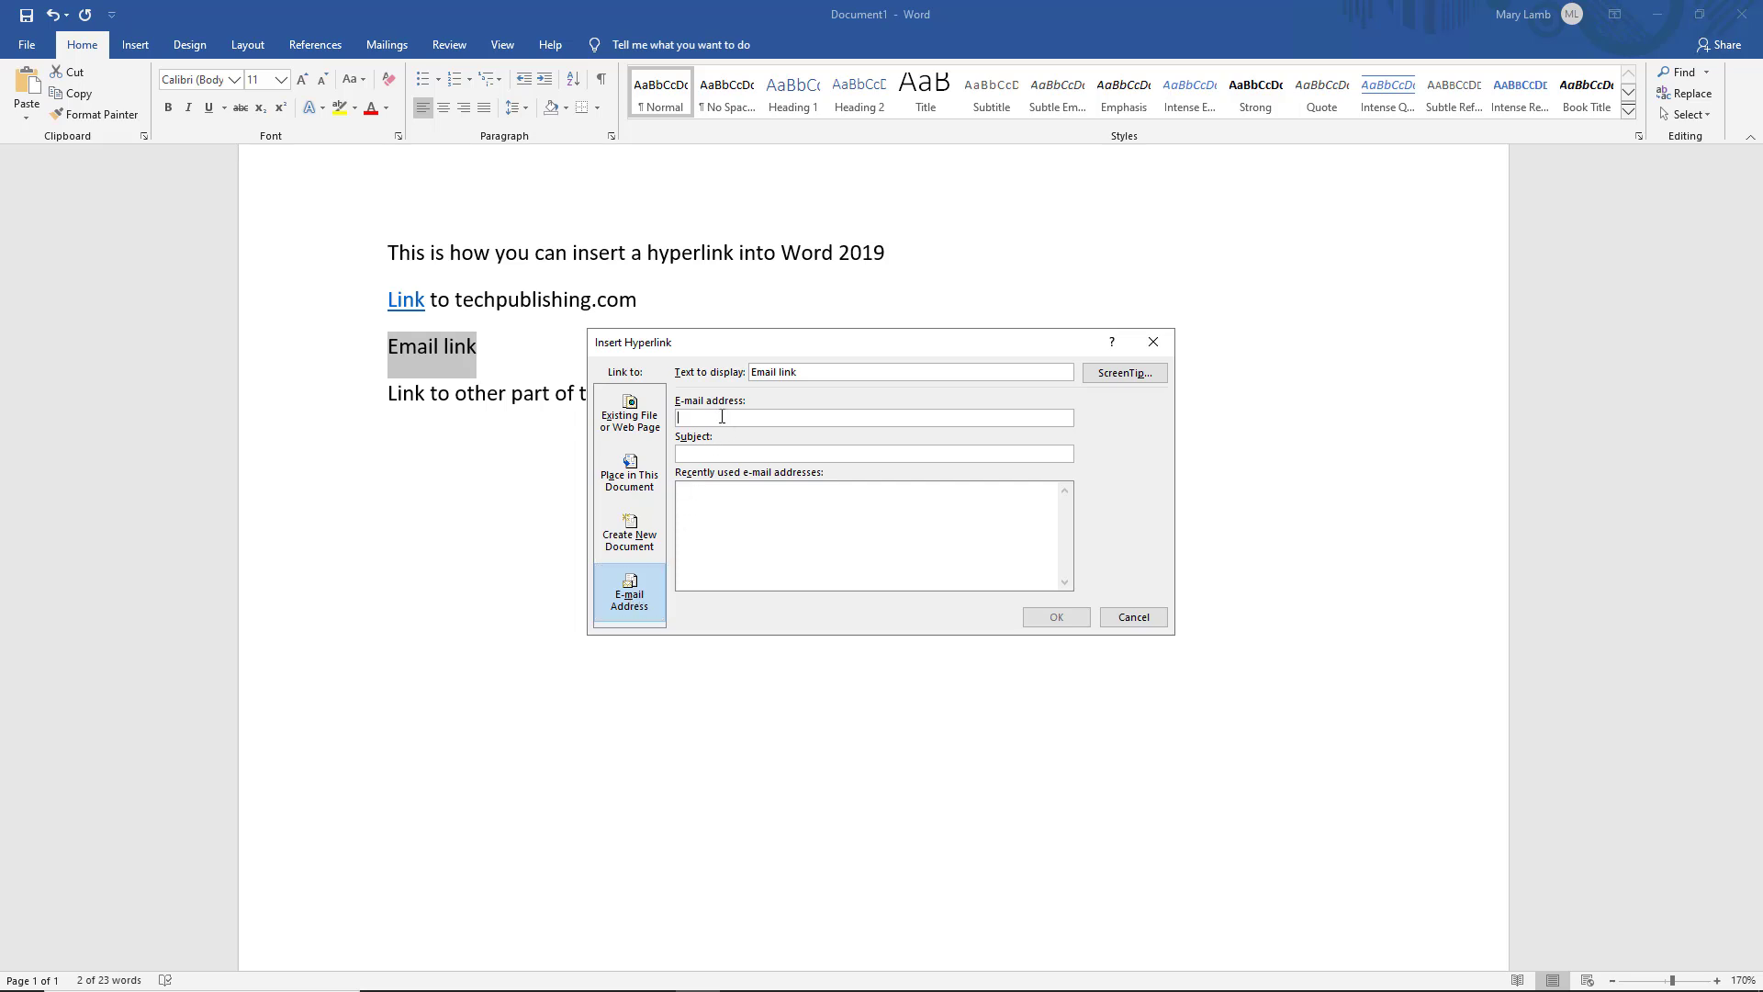
pyautogui.write('fwswefwef@wesfwe.com')
pyautogui.click(752, 518)
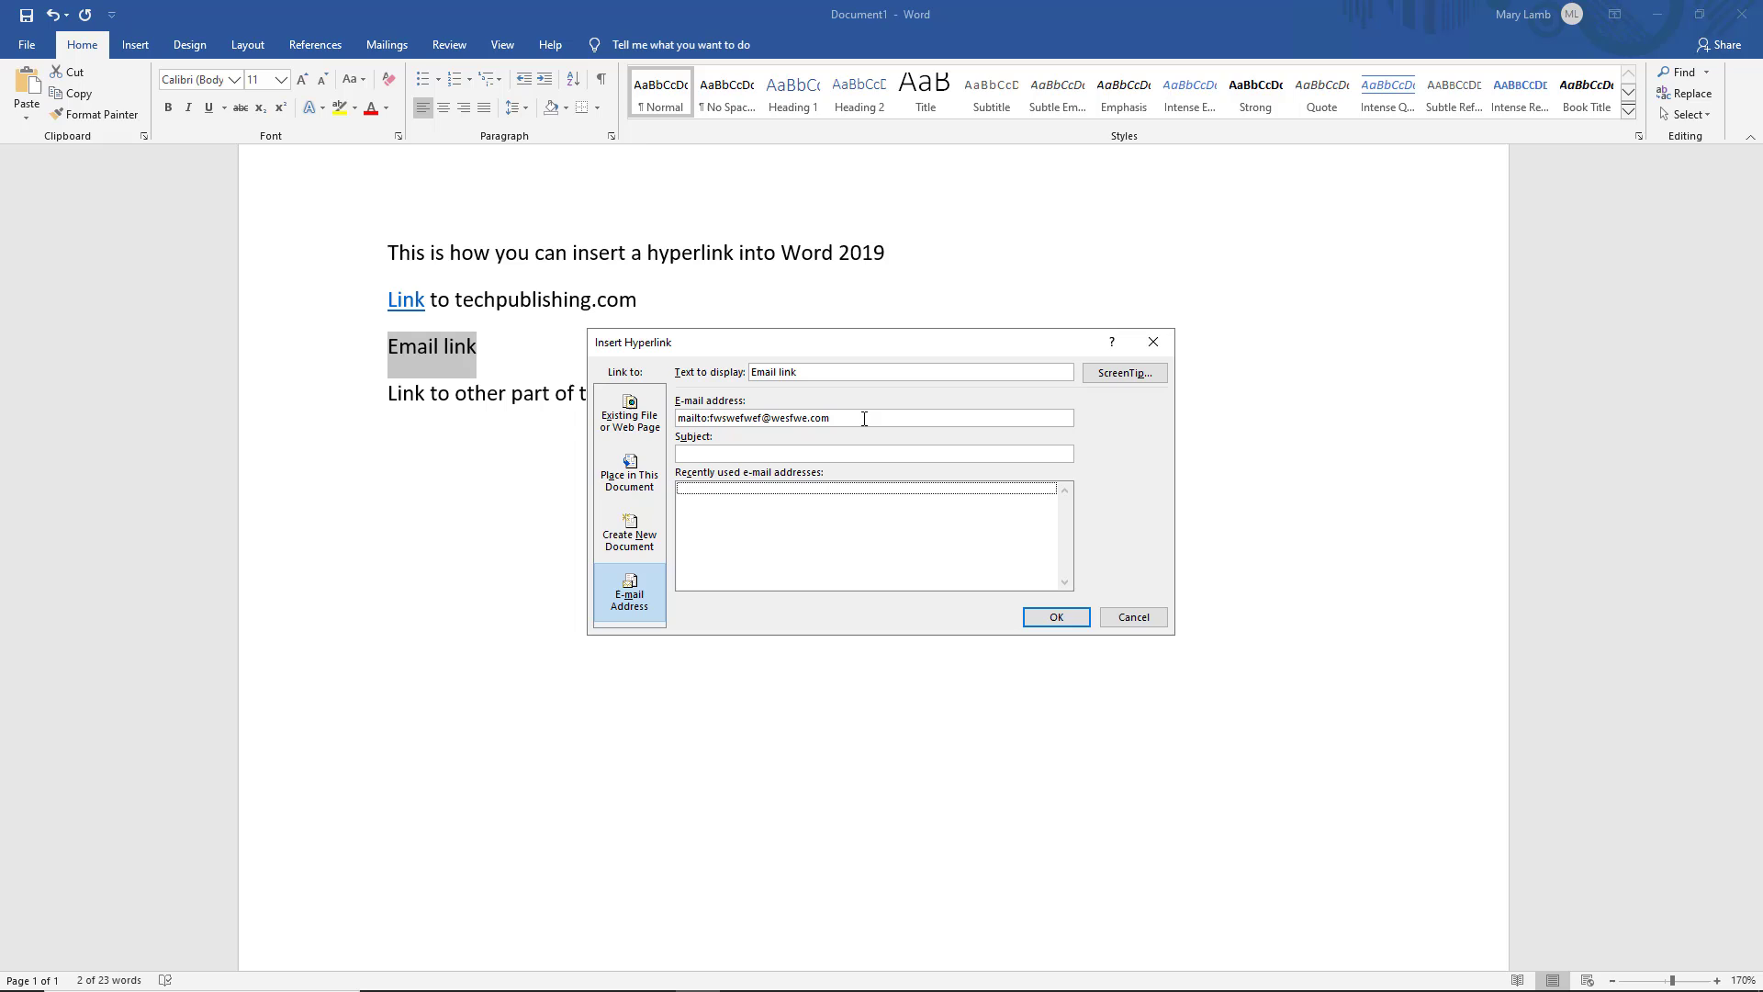
pyautogui.click(1056, 616)
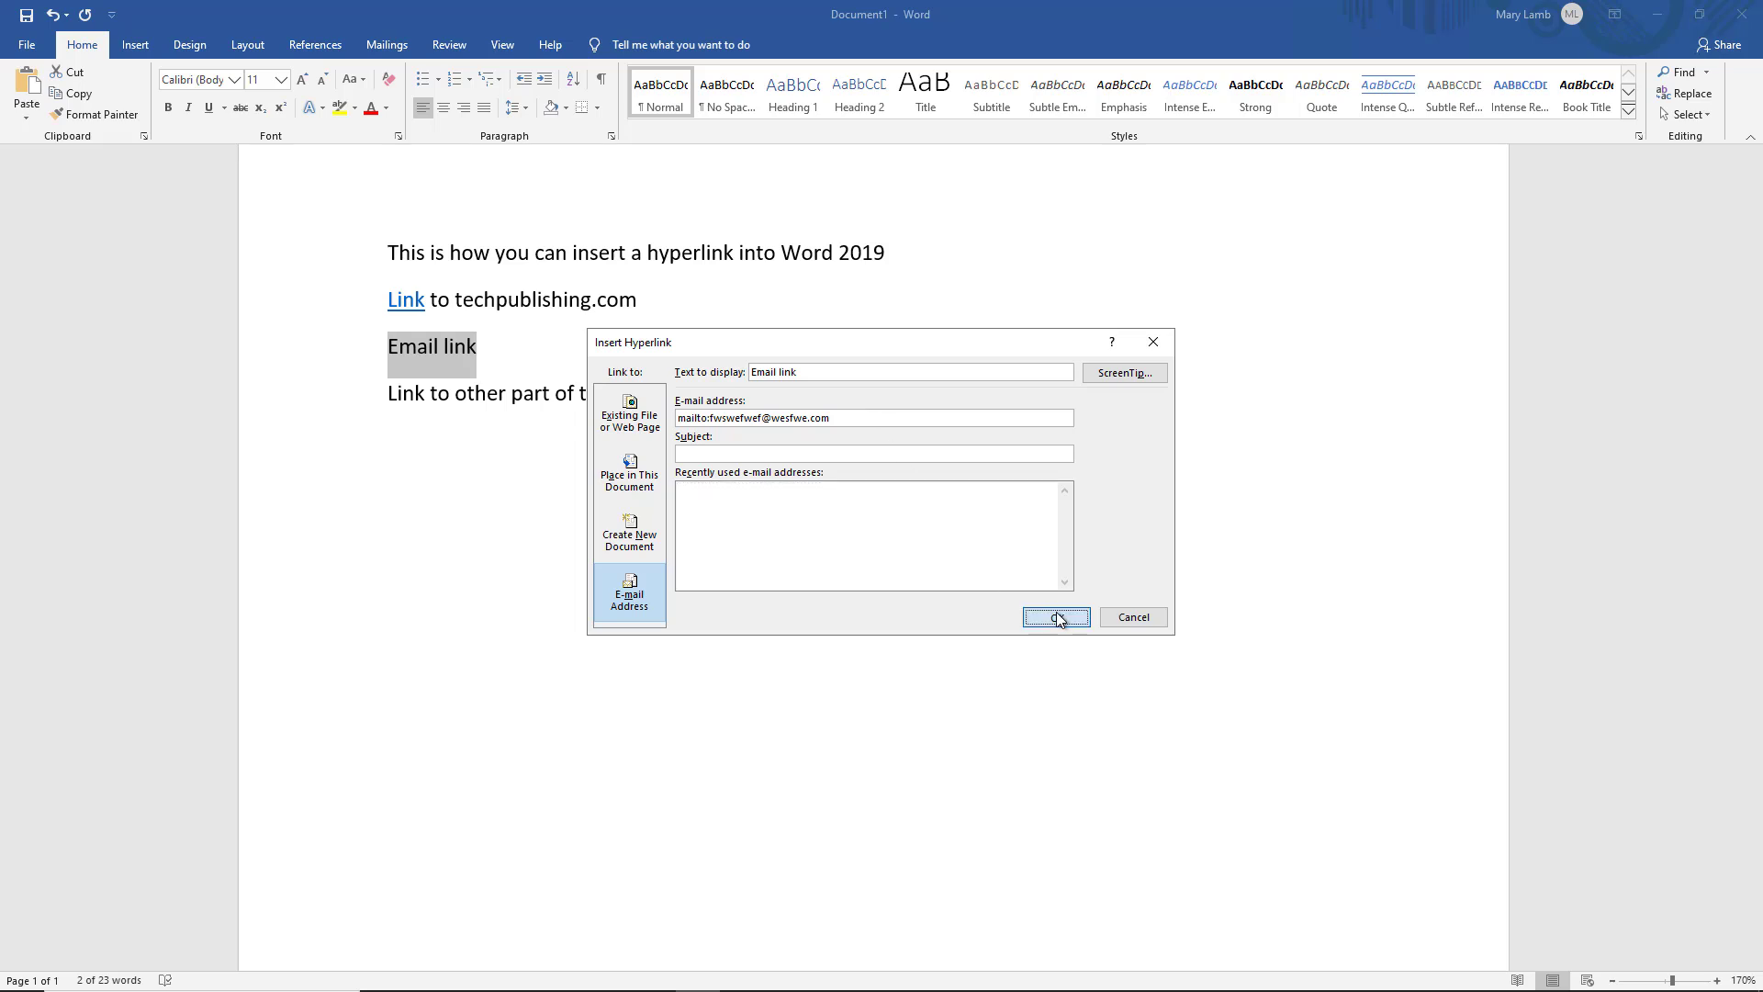
pyautogui.click(611, 478)
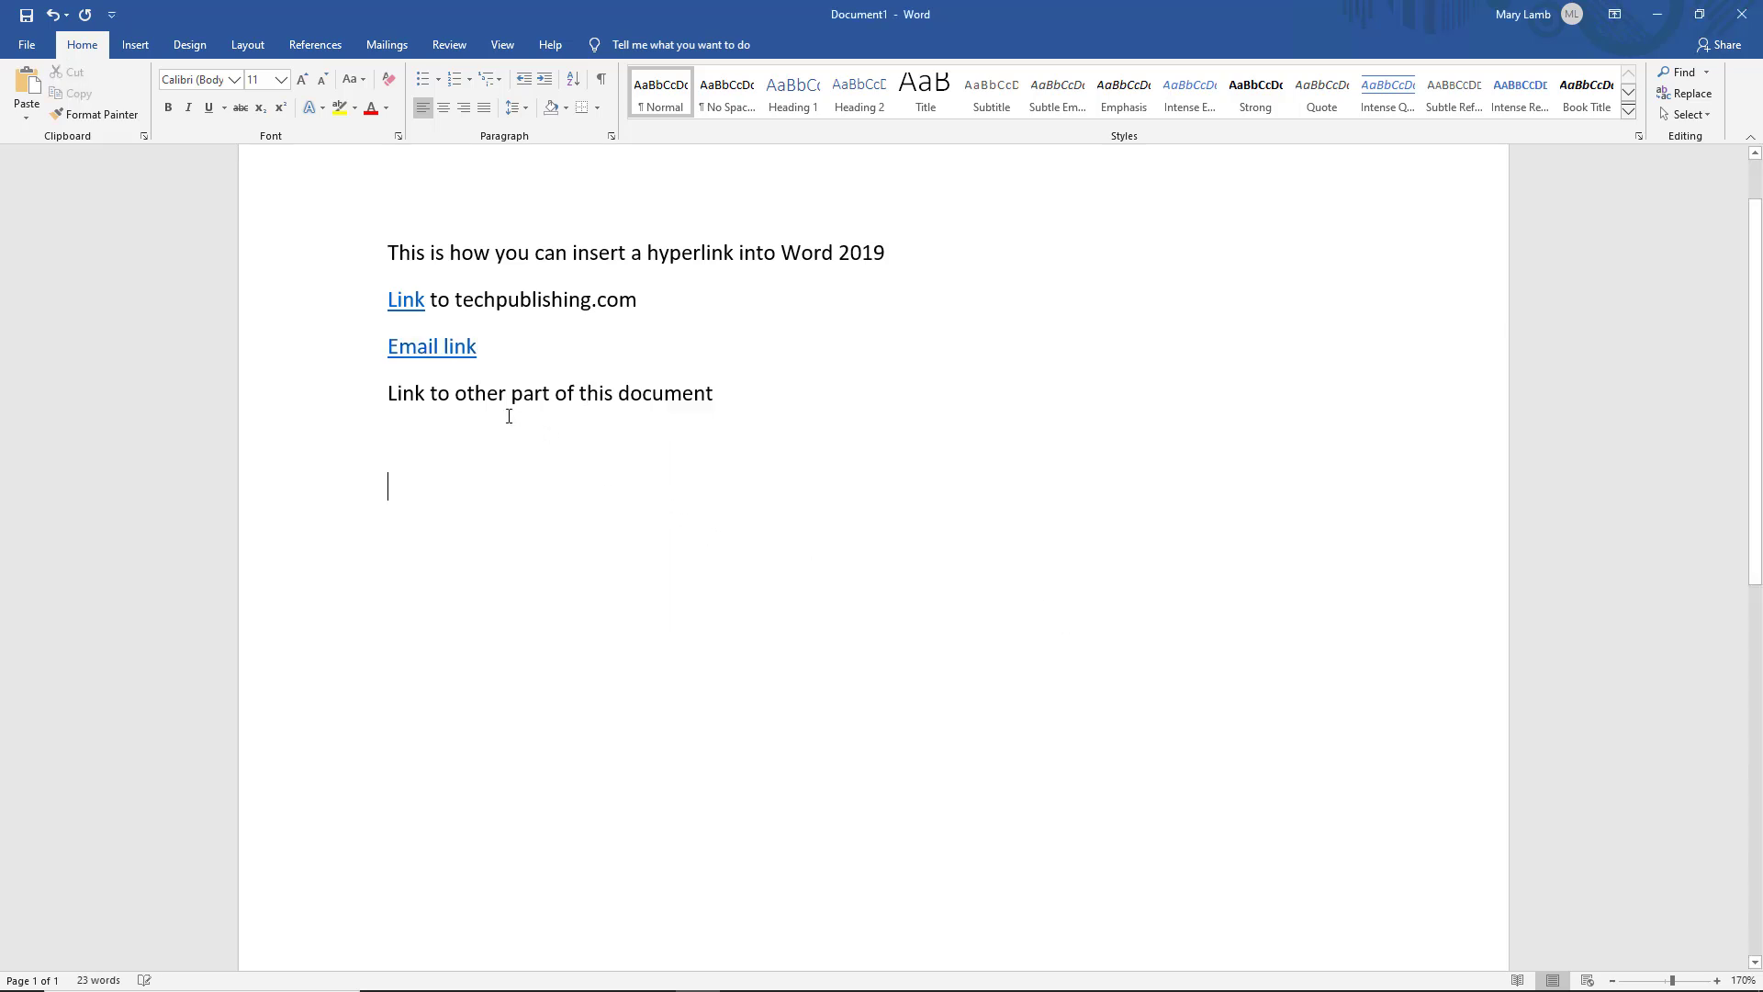
# Open the Email link hyperlink to test it, then close the Mail app
pyautogui.rightClick(457, 351)
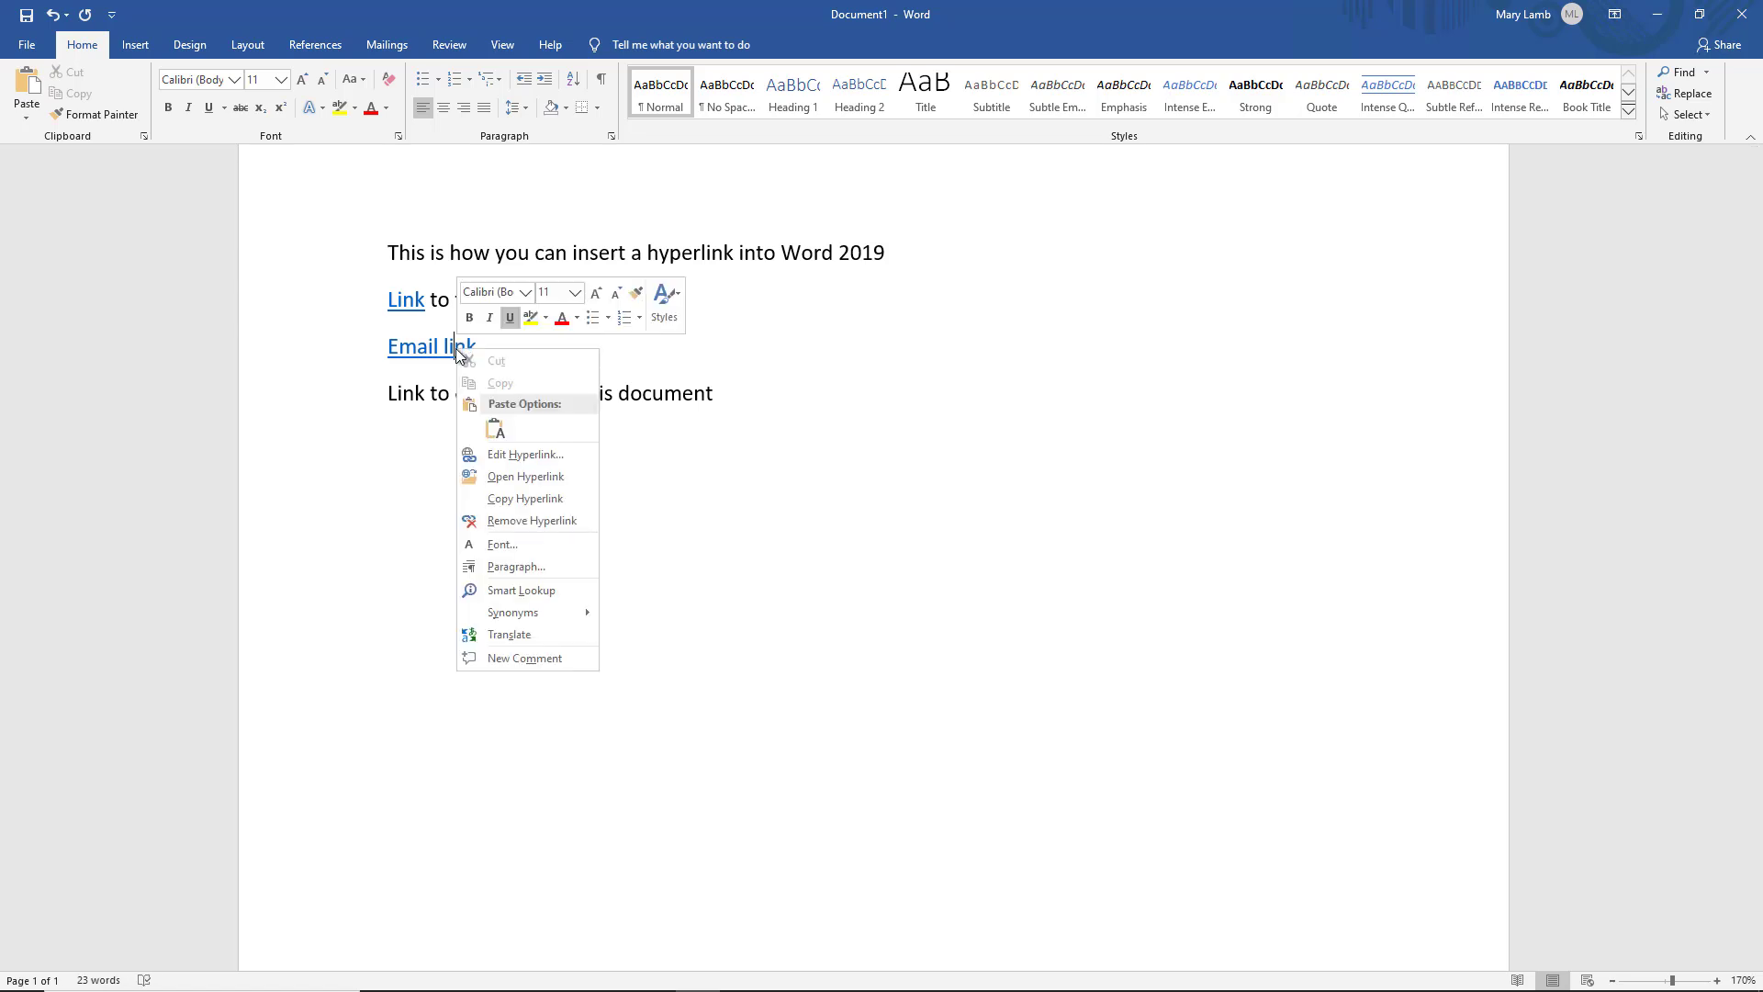
pyautogui.click(505, 476)
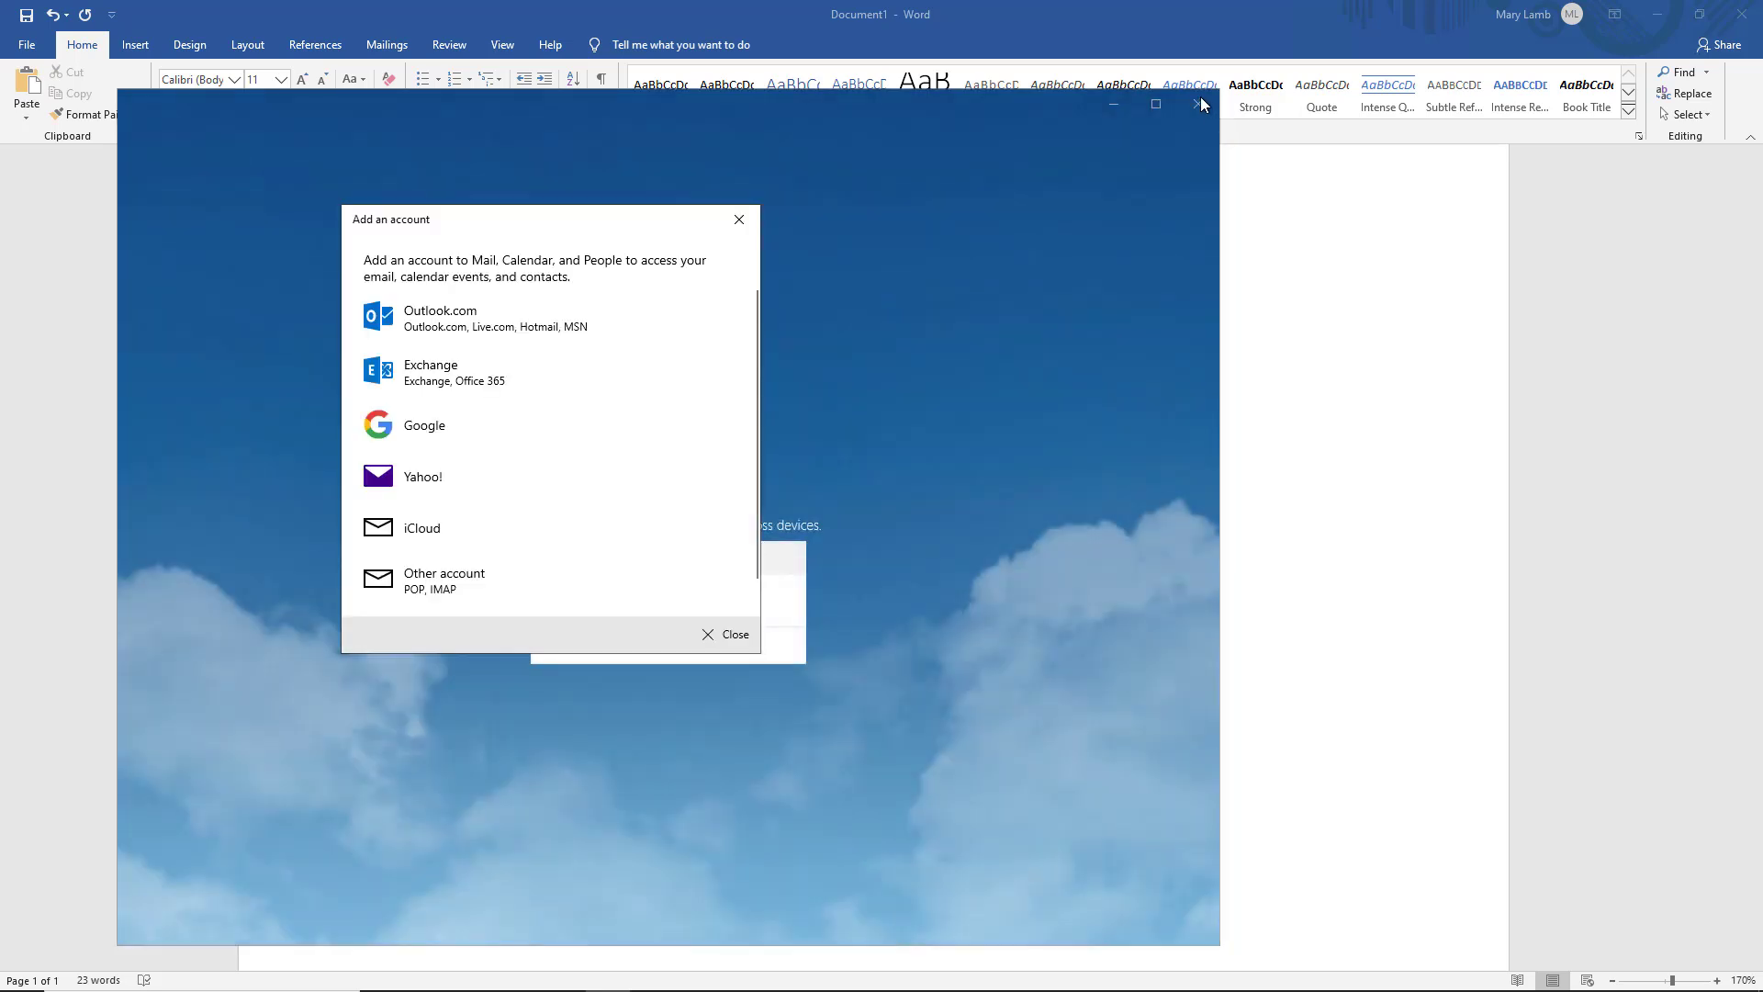
pyautogui.click(1190, 106)
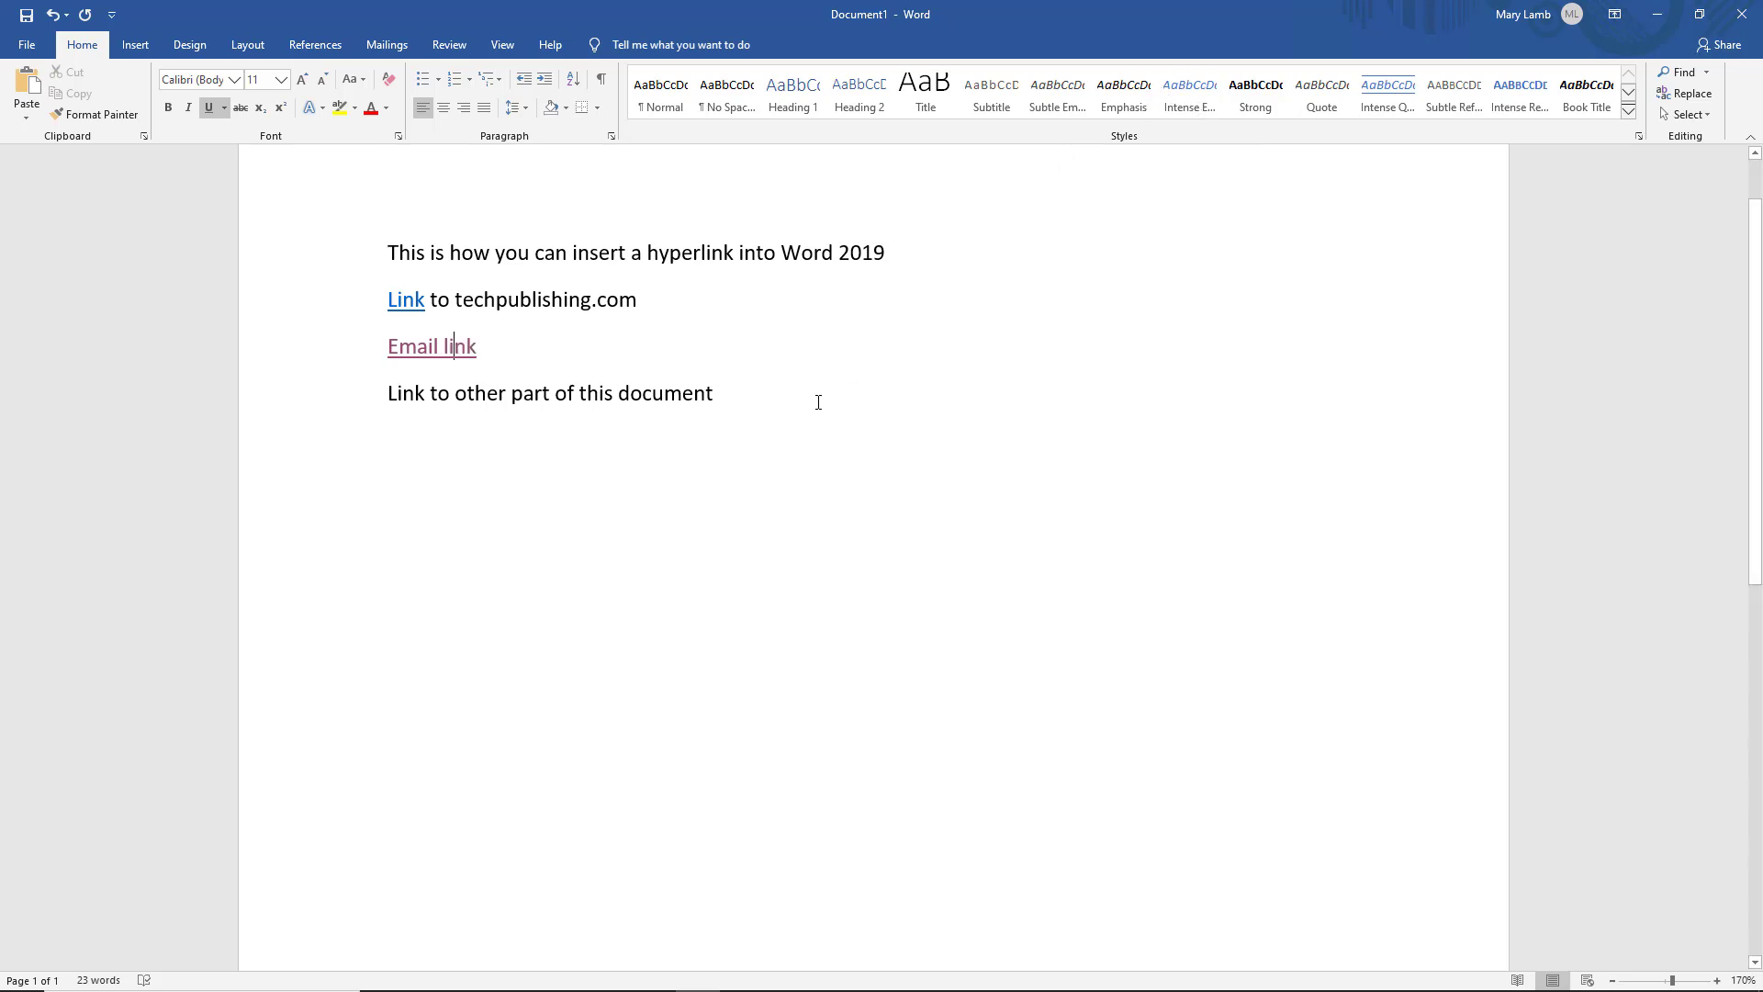
# Add the text 'Link here' on page 2, below the last line
pyautogui.click(776, 437)
pyautogui.scroll(-1, 779, 441)
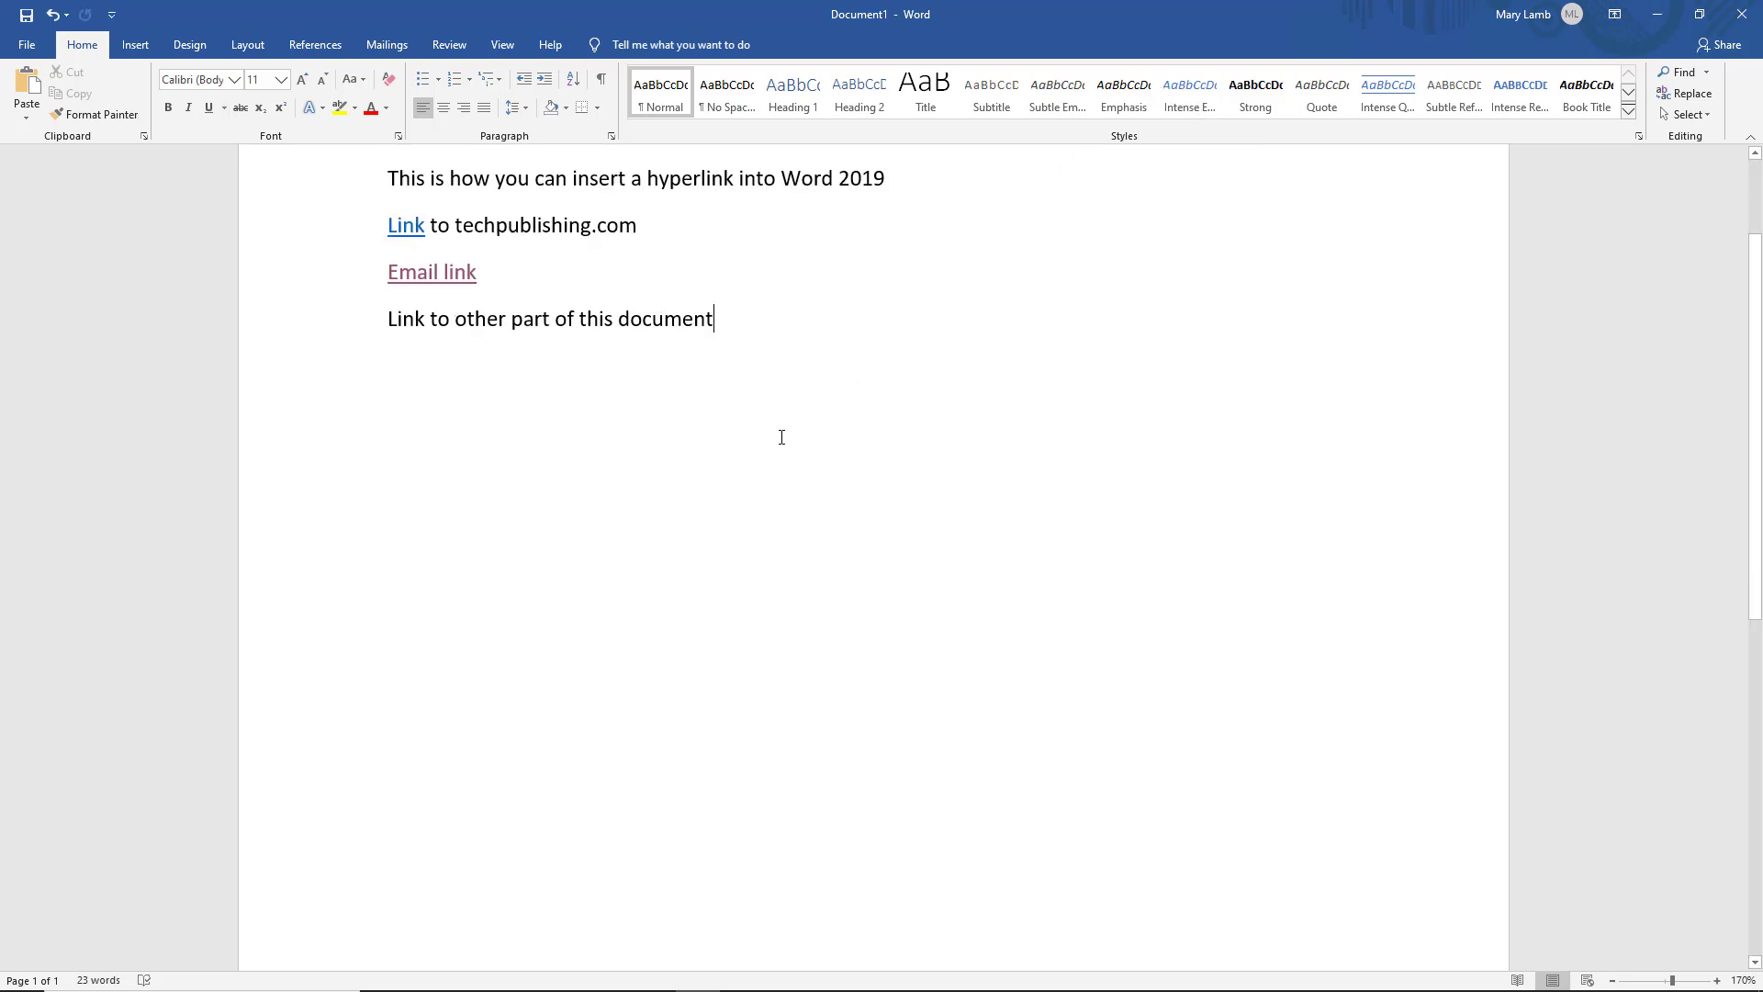
pyautogui.press('Return')
pyautogui.press('Return')
pyautogui.press('Return')
pyautogui.press('Return')
pyautogui.press('Return')
pyautogui.press('Return')
pyautogui.press('Return')
pyautogui.press('Return')
pyautogui.press('Return')
pyautogui.press('Return')
pyautogui.press('Return')
pyautogui.press('Return')
pyautogui.press('Return')
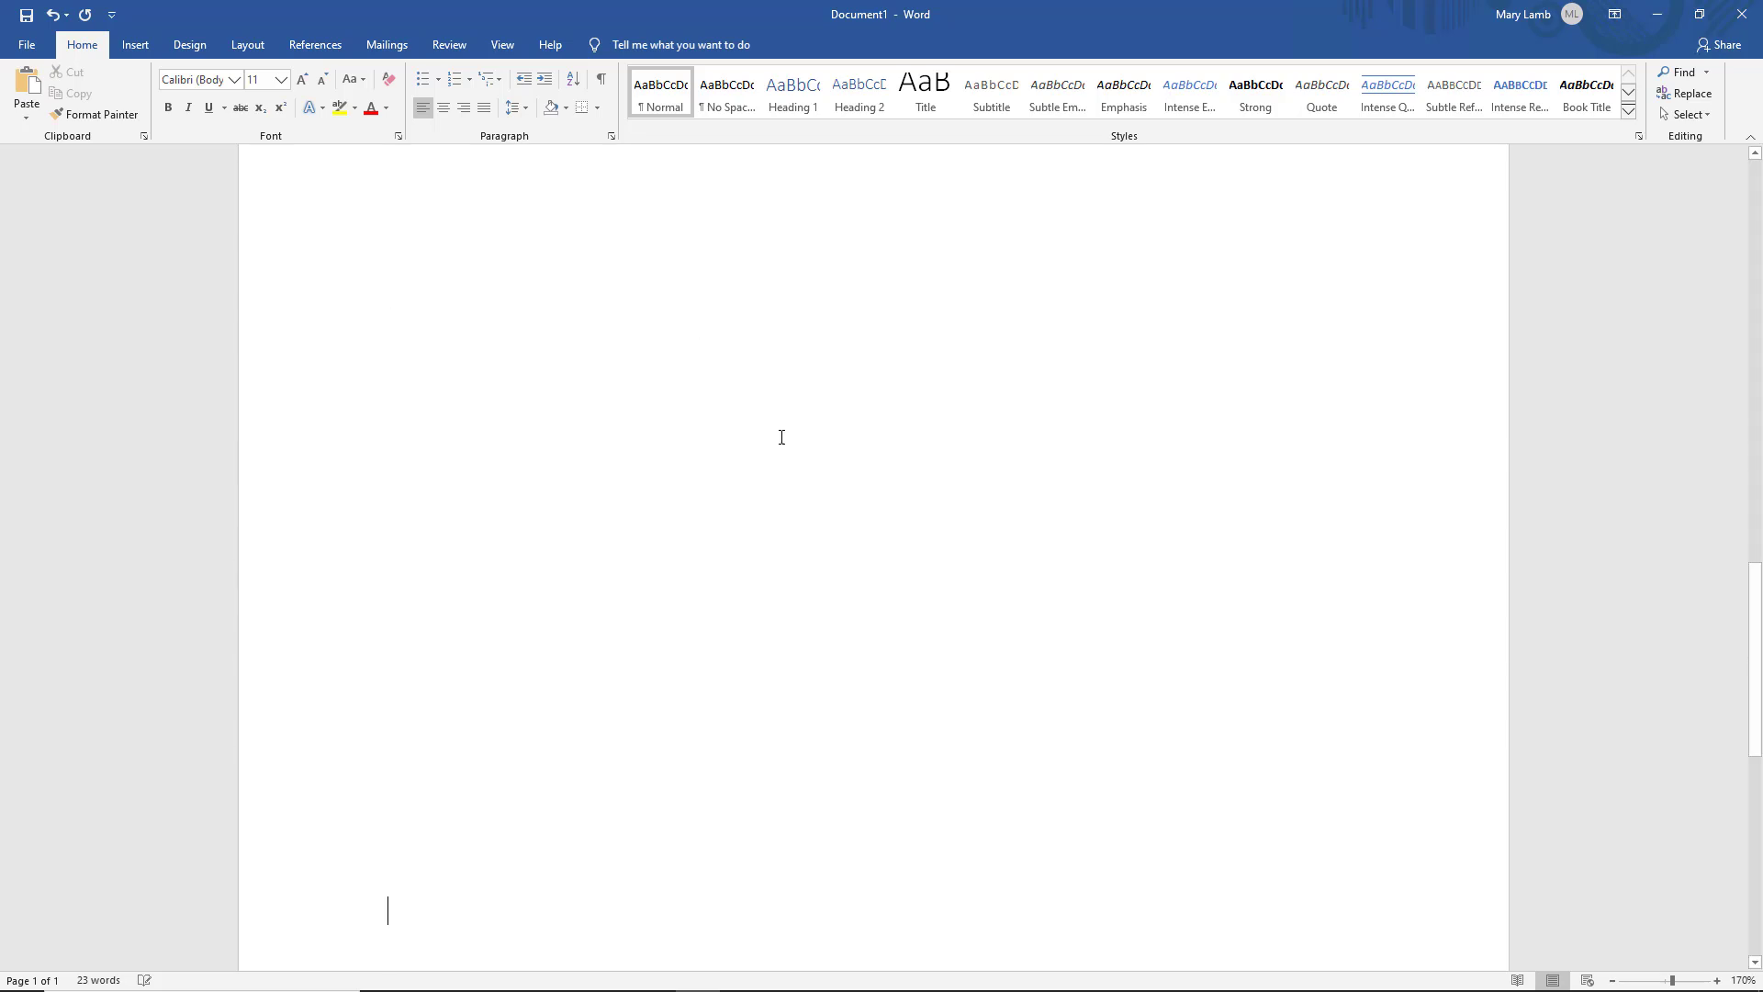
pyautogui.write('Link here')
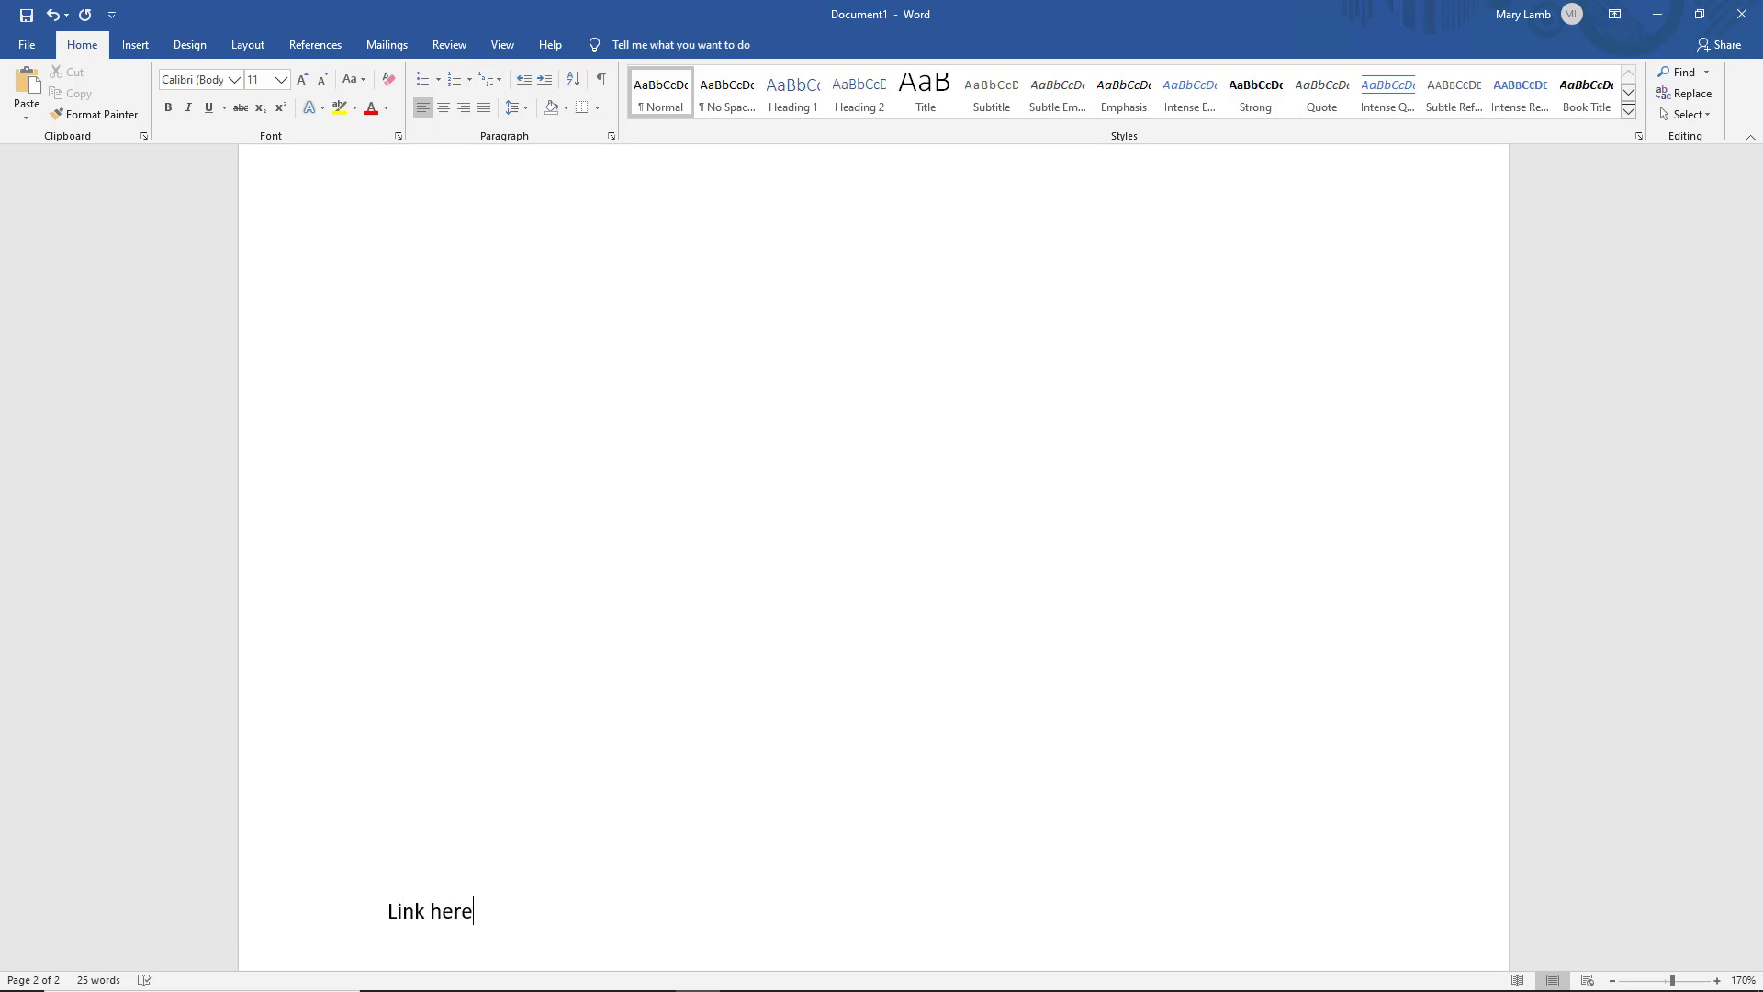
pyautogui.scroll(15, 799, 424)
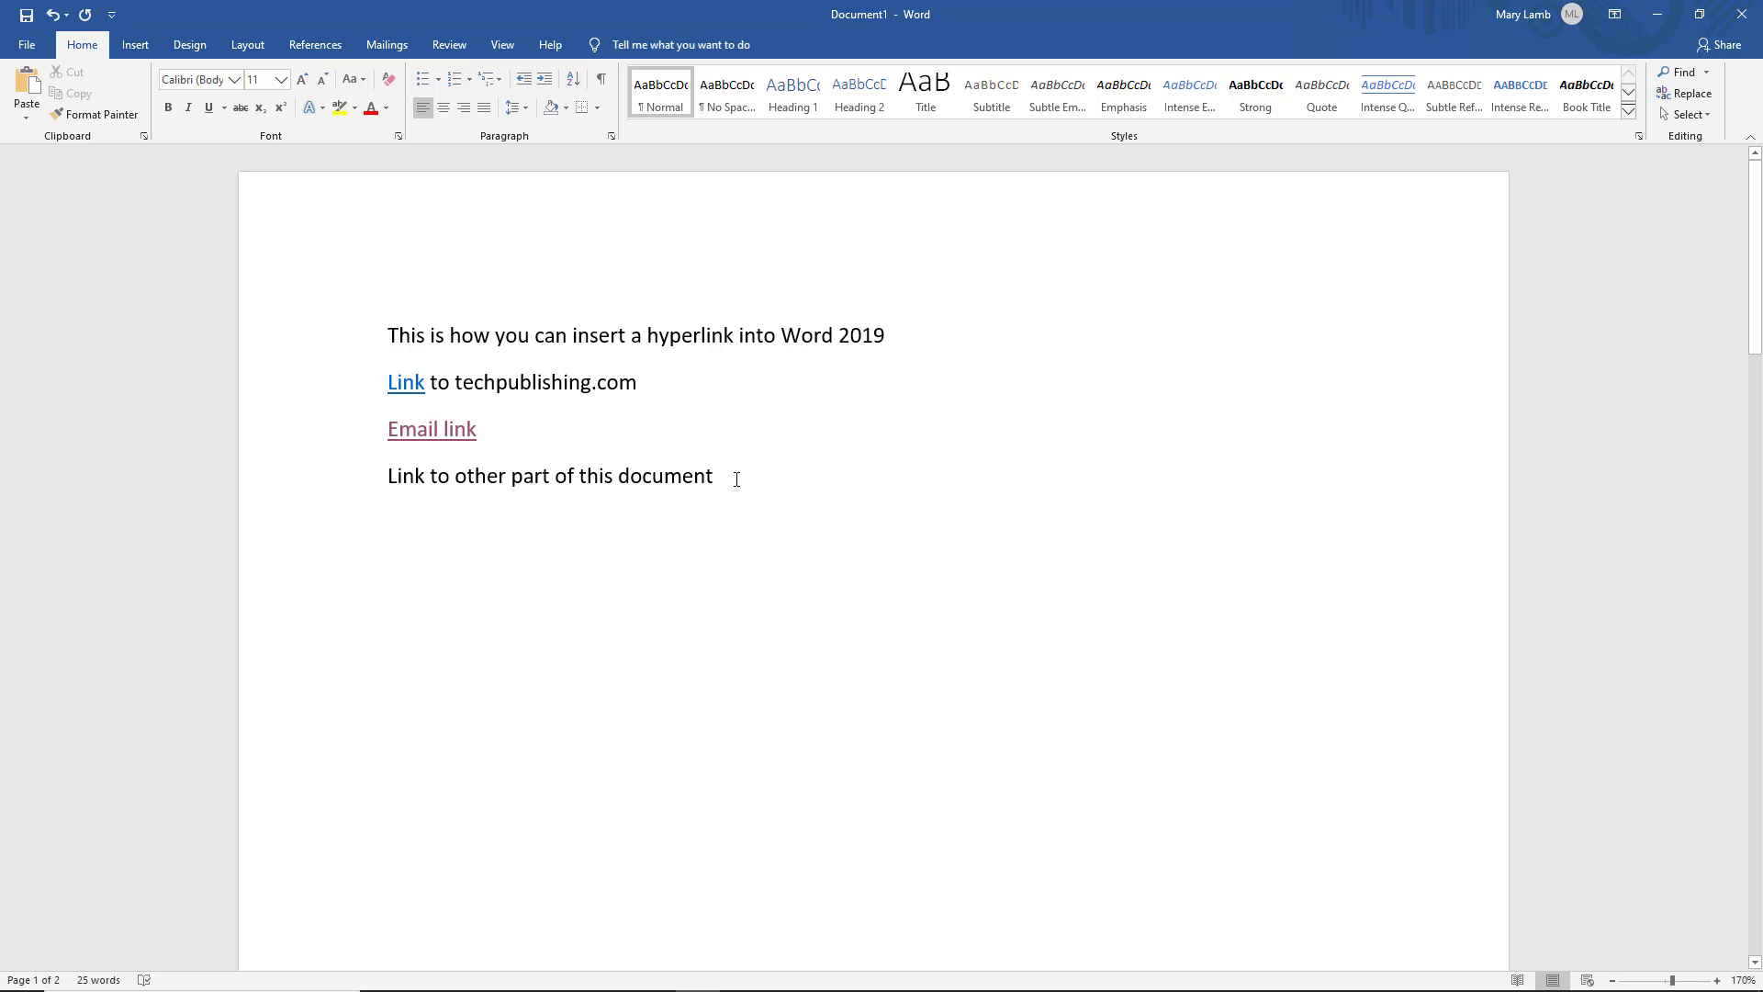
pyautogui.moveTo(737, 478); pyautogui.dragTo(640, 484)
pyautogui.rightClick(641, 479)
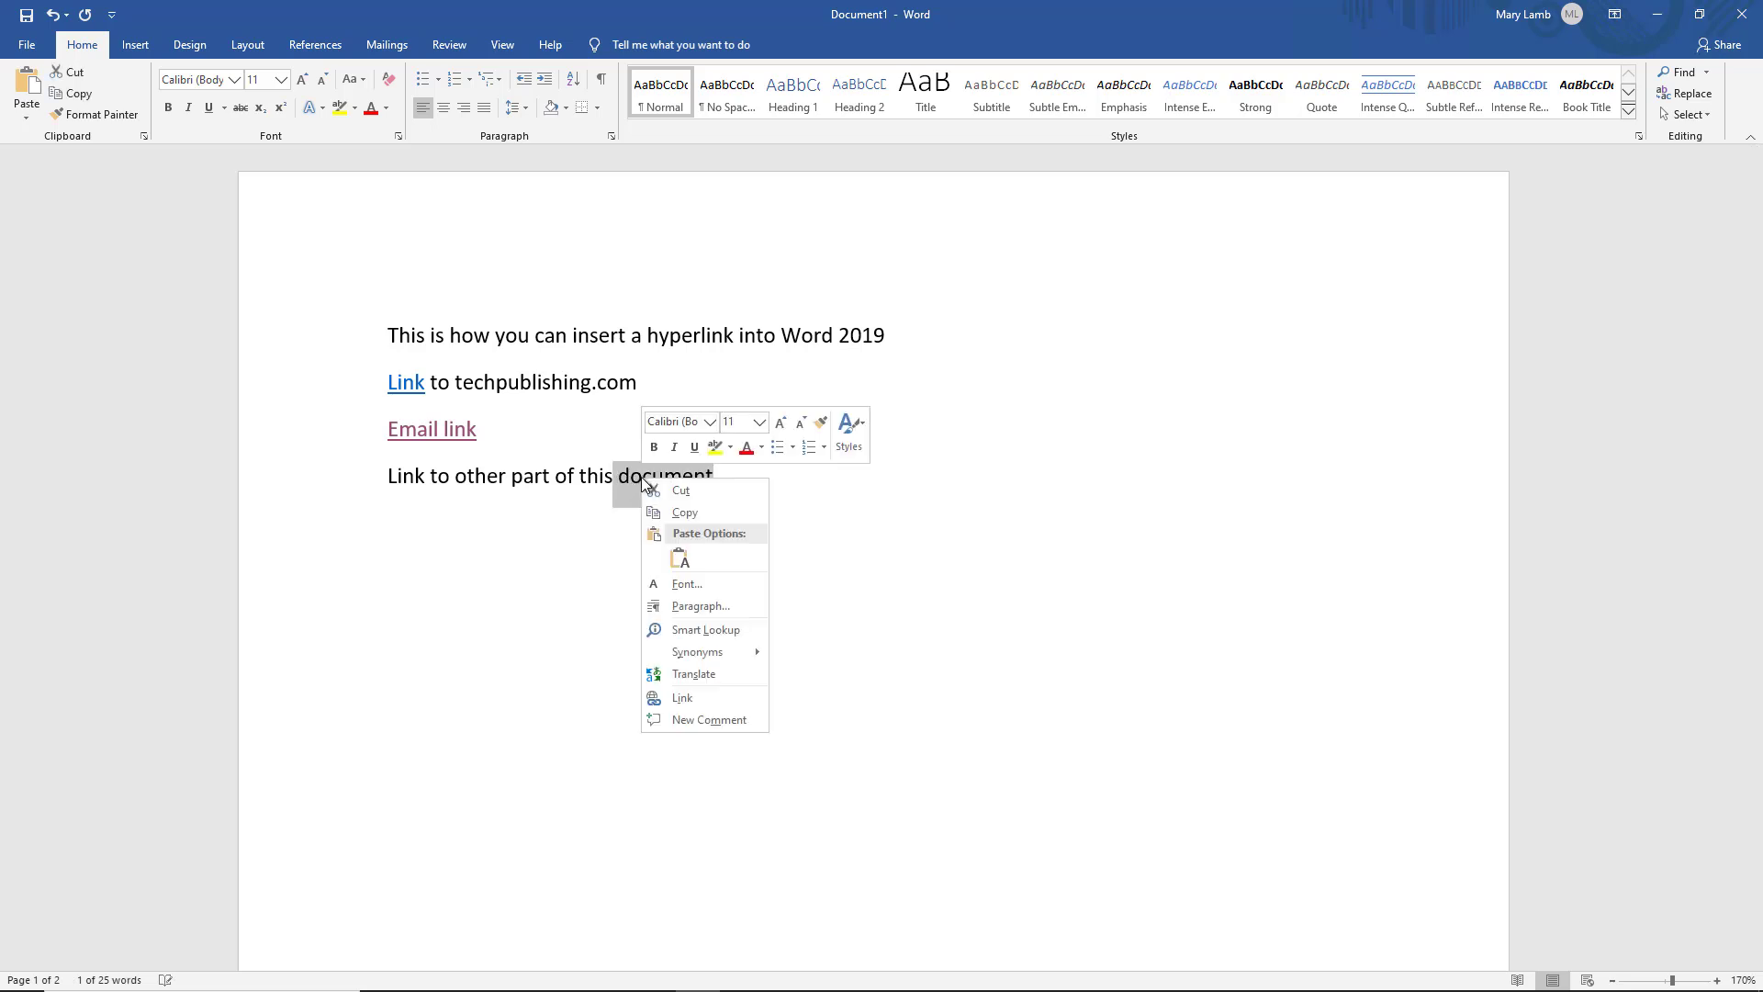
pyautogui.click(720, 699)
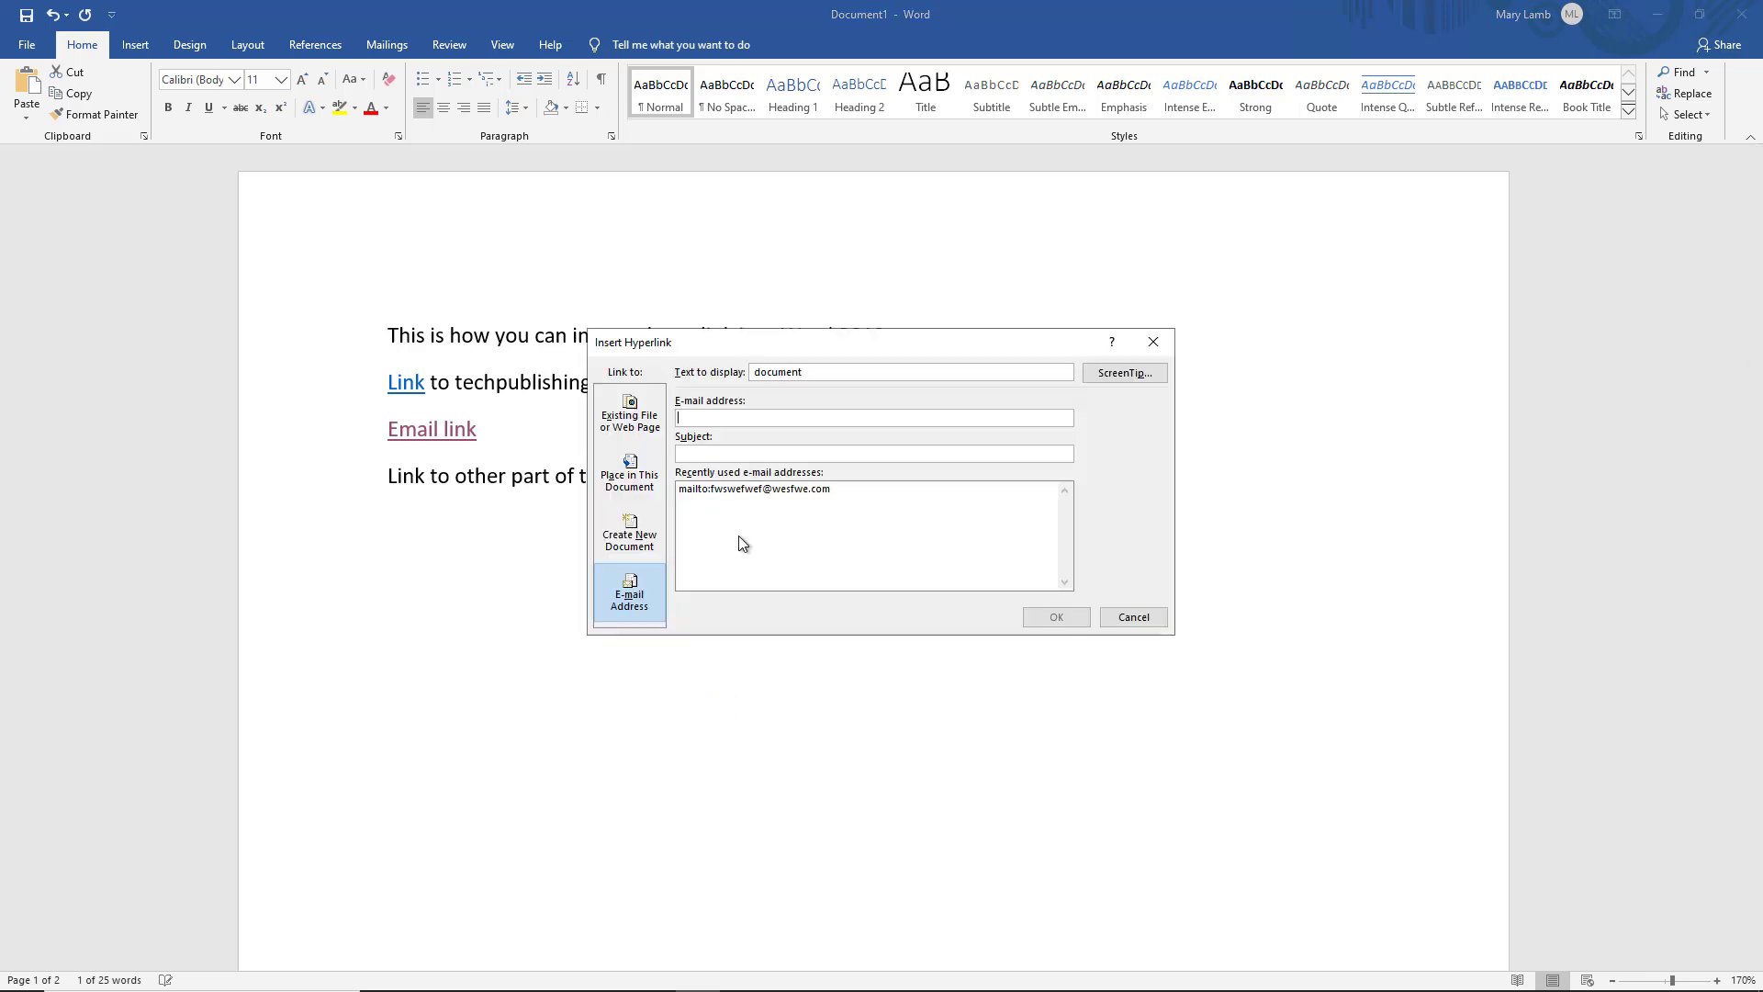
pyautogui.click(646, 477)
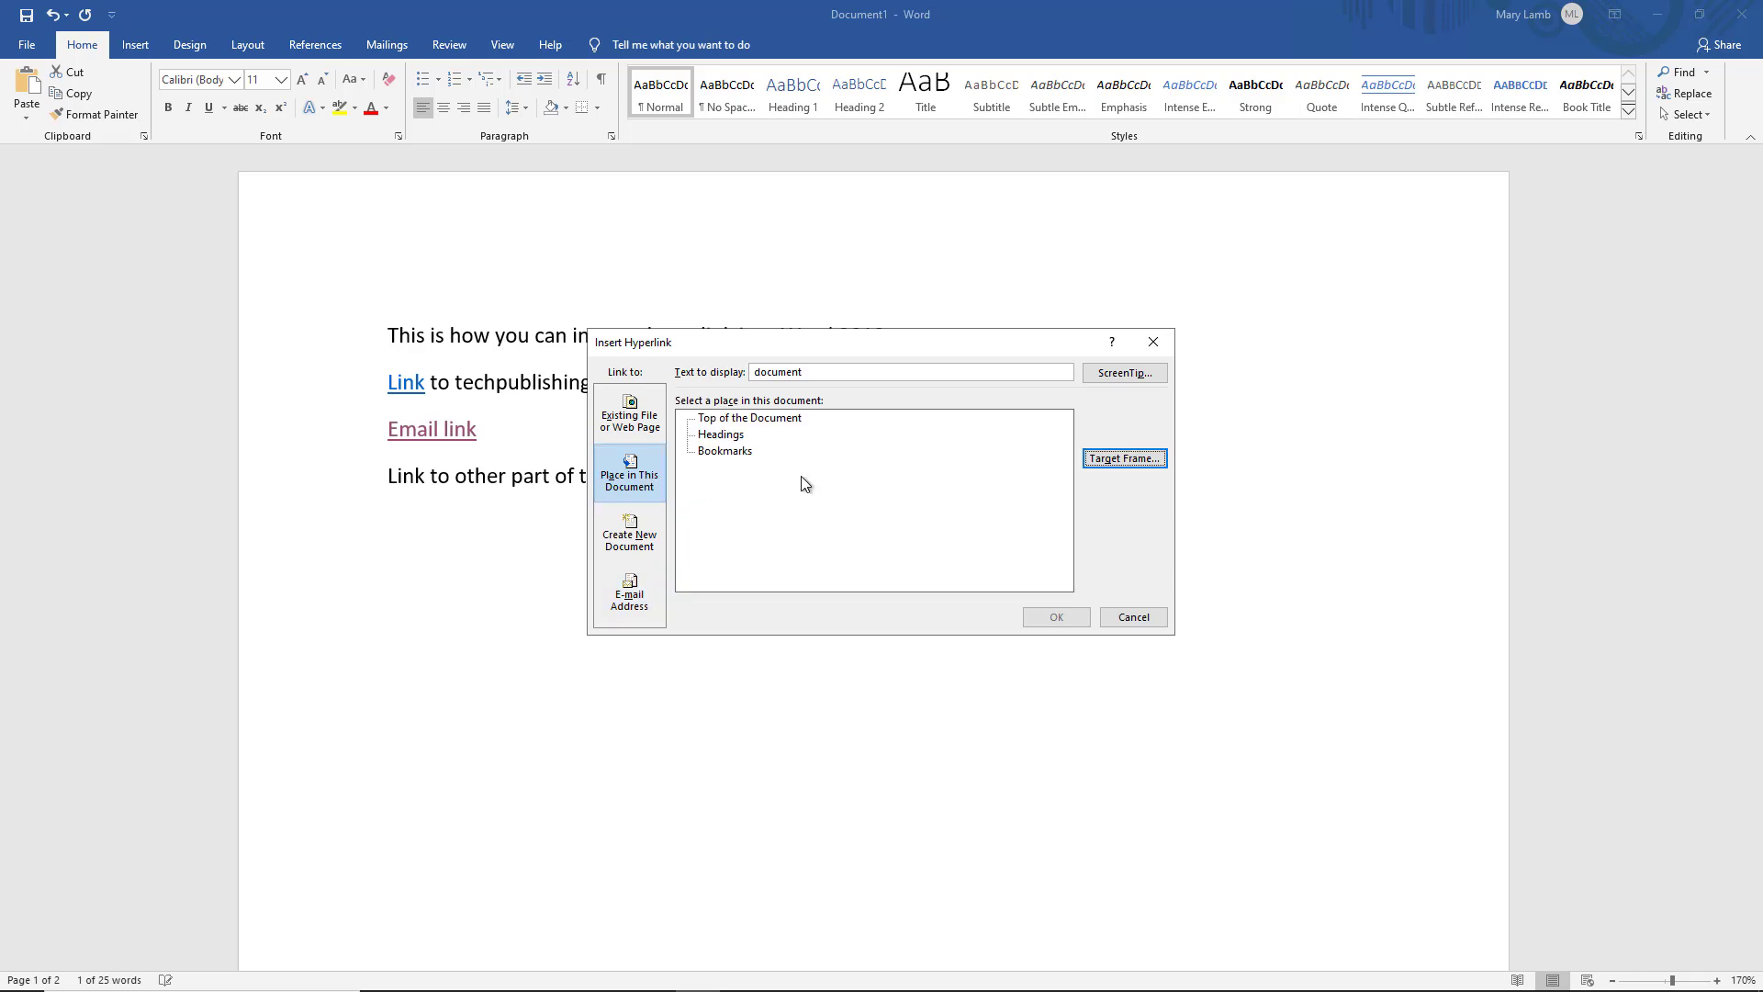
pyautogui.click(789, 419)
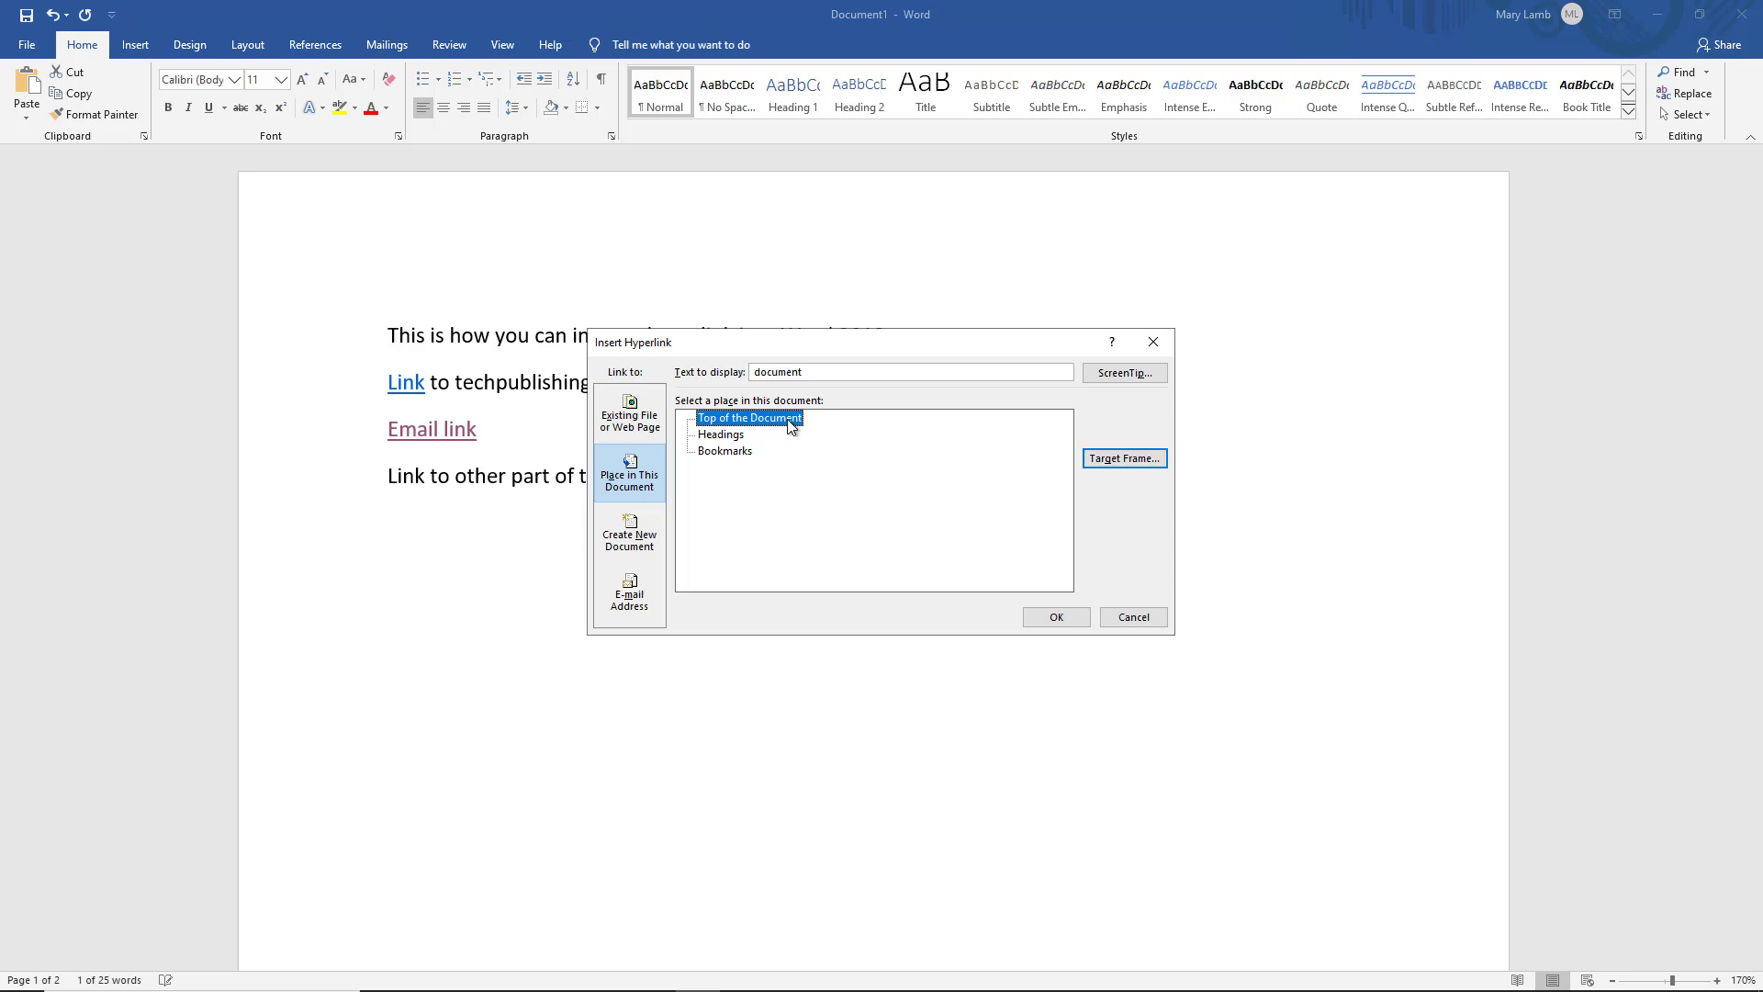
pyautogui.click(739, 437)
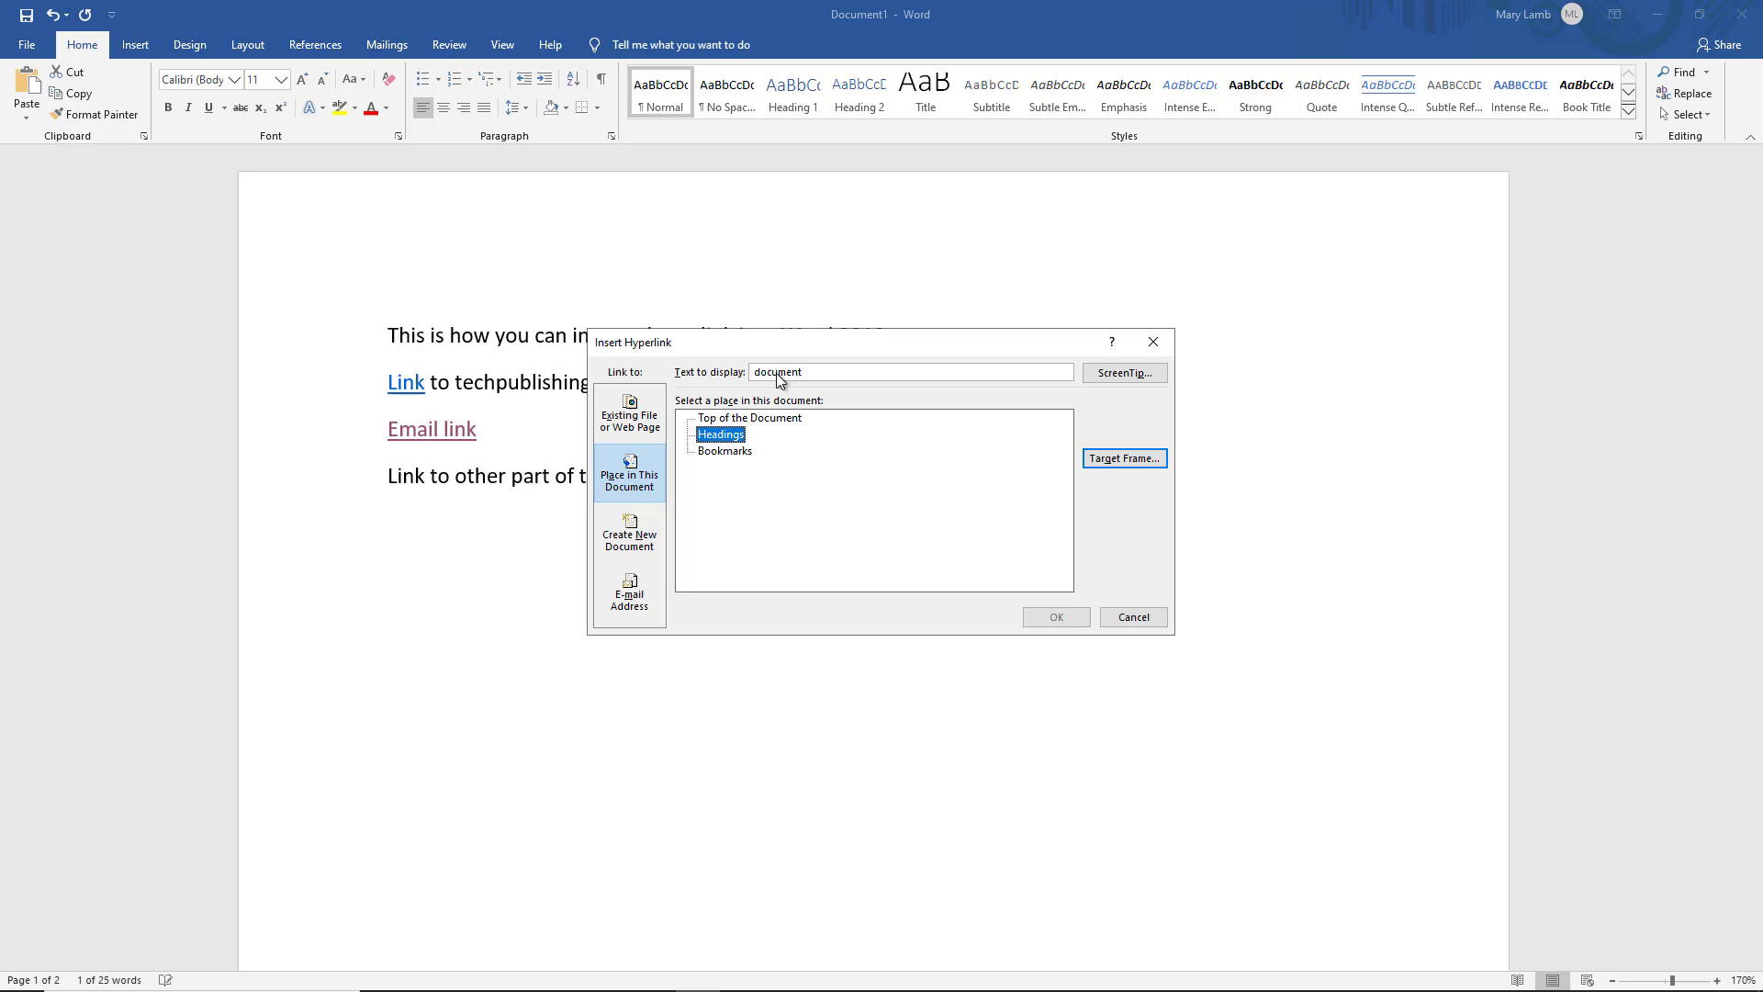
pyautogui.click(707, 454)
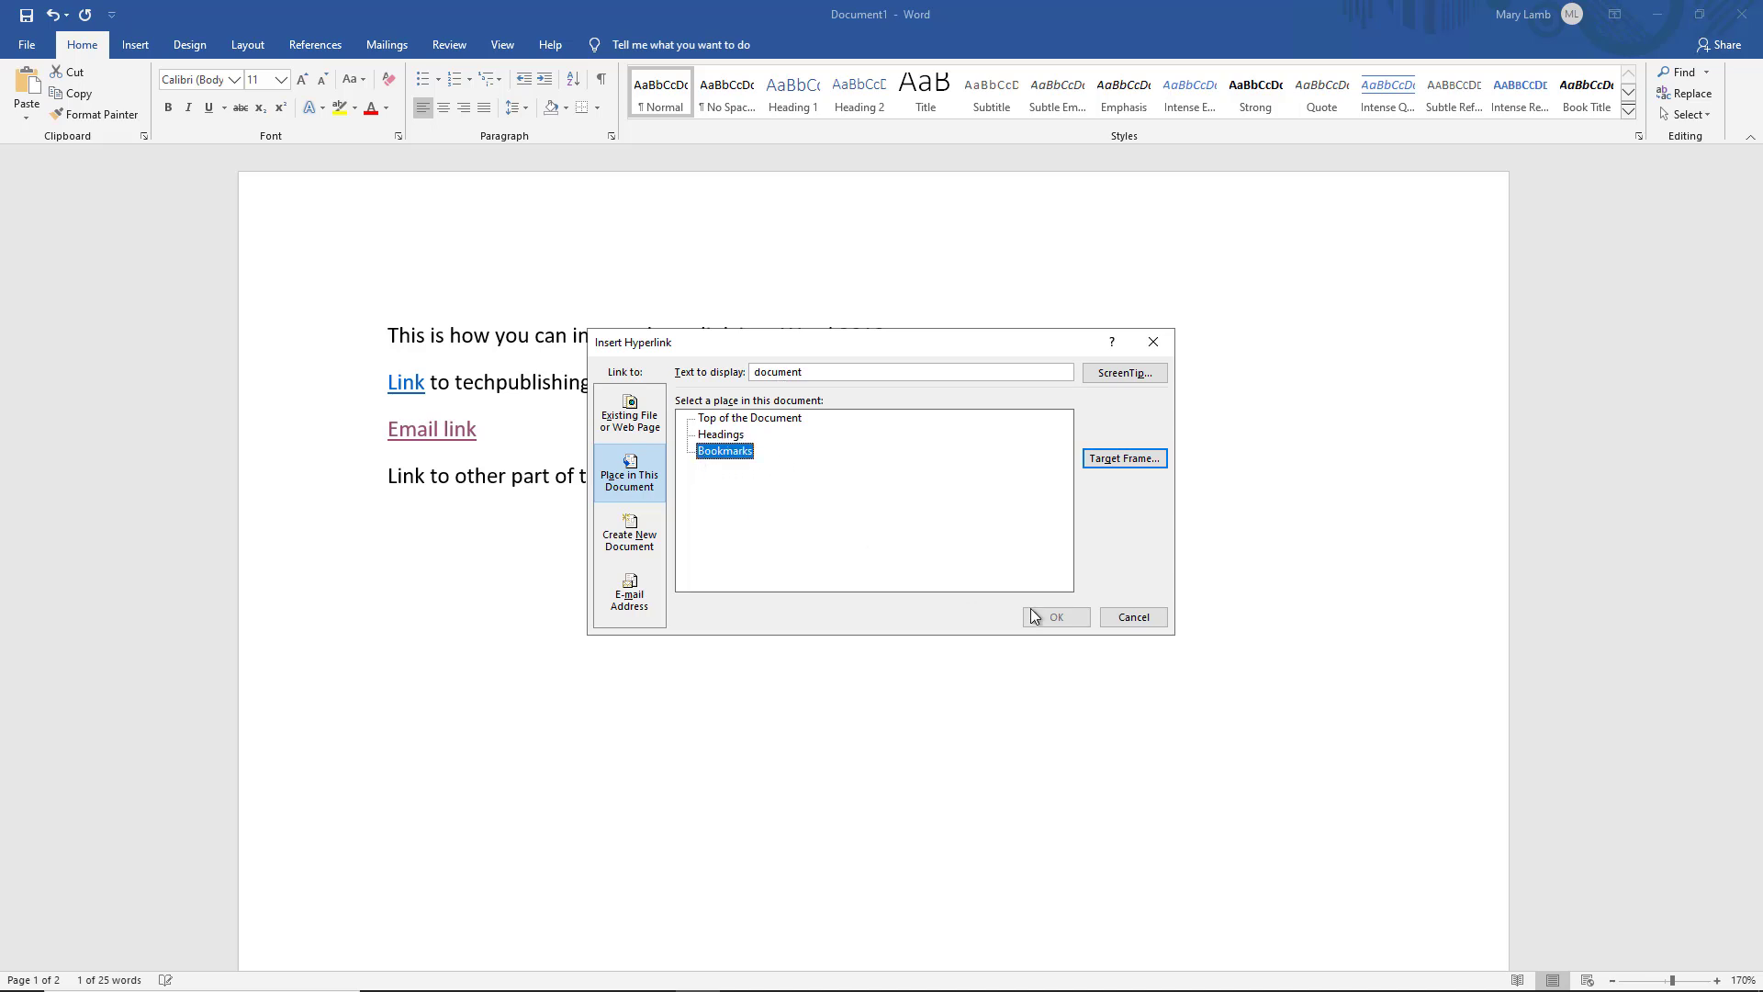
pyautogui.click(1132, 617)
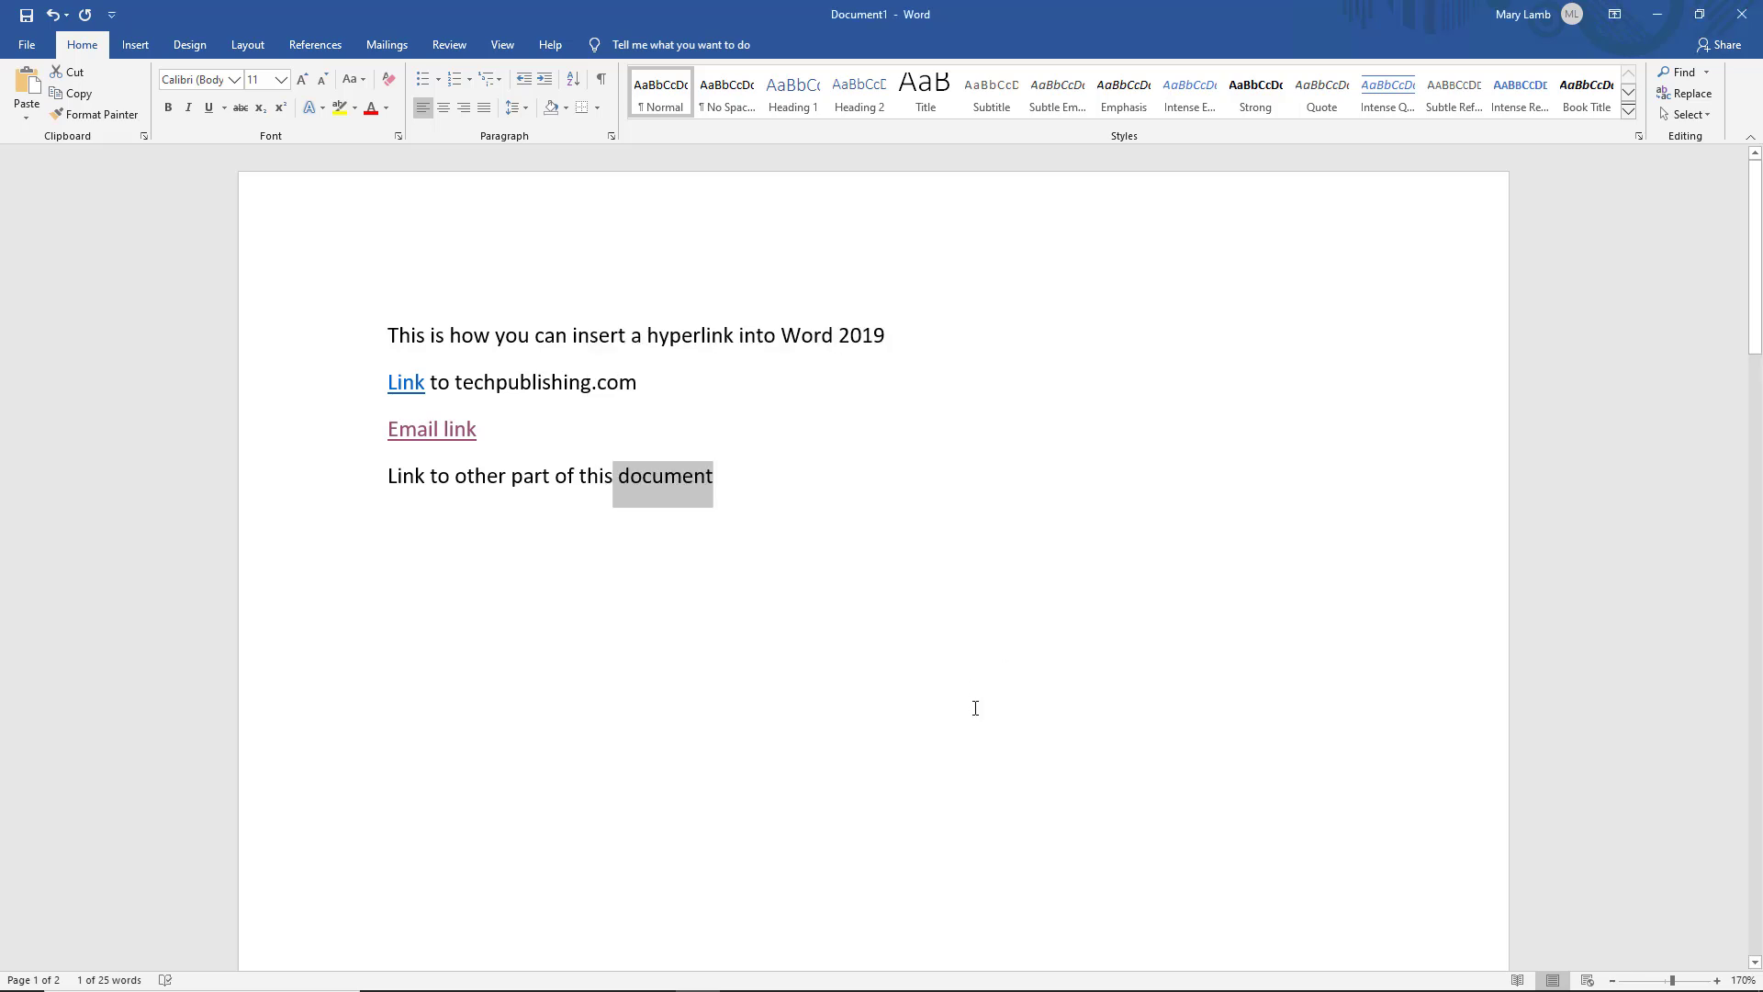
# Add a bookmark named MifOfPage2 to the 'Link here' line on page 2
pyautogui.press('Up')
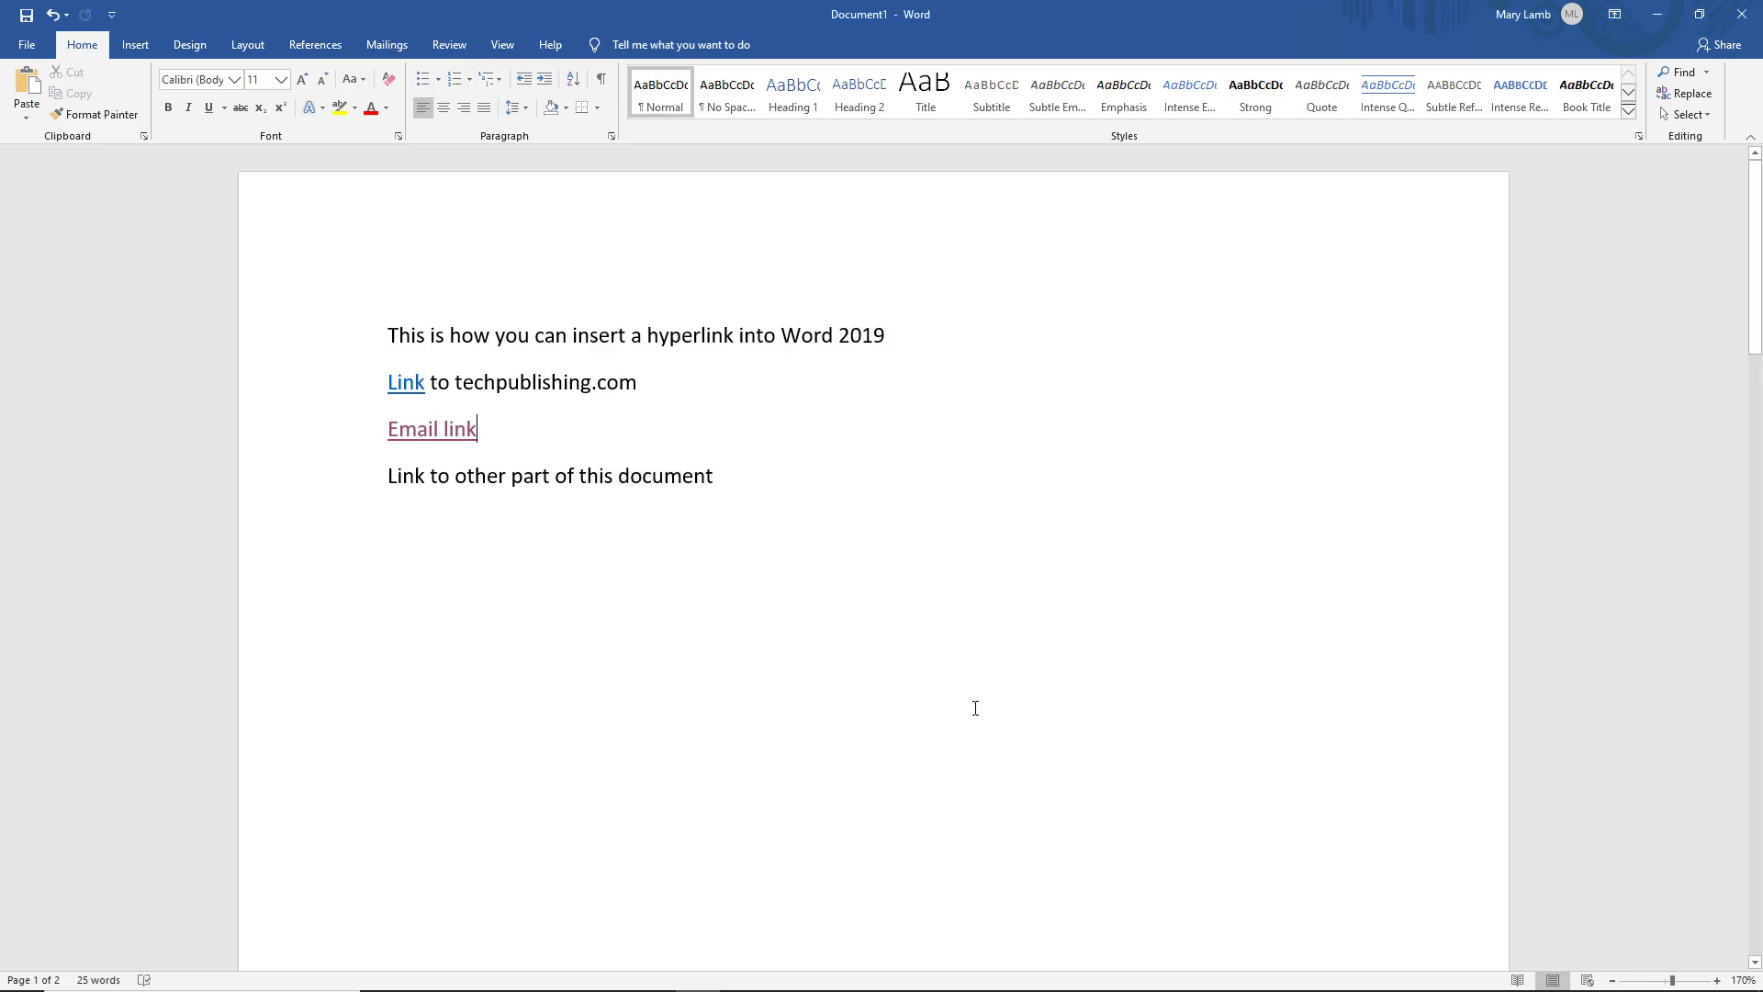
pyautogui.click(135, 44)
pyautogui.scroll(-15, 1602, 682)
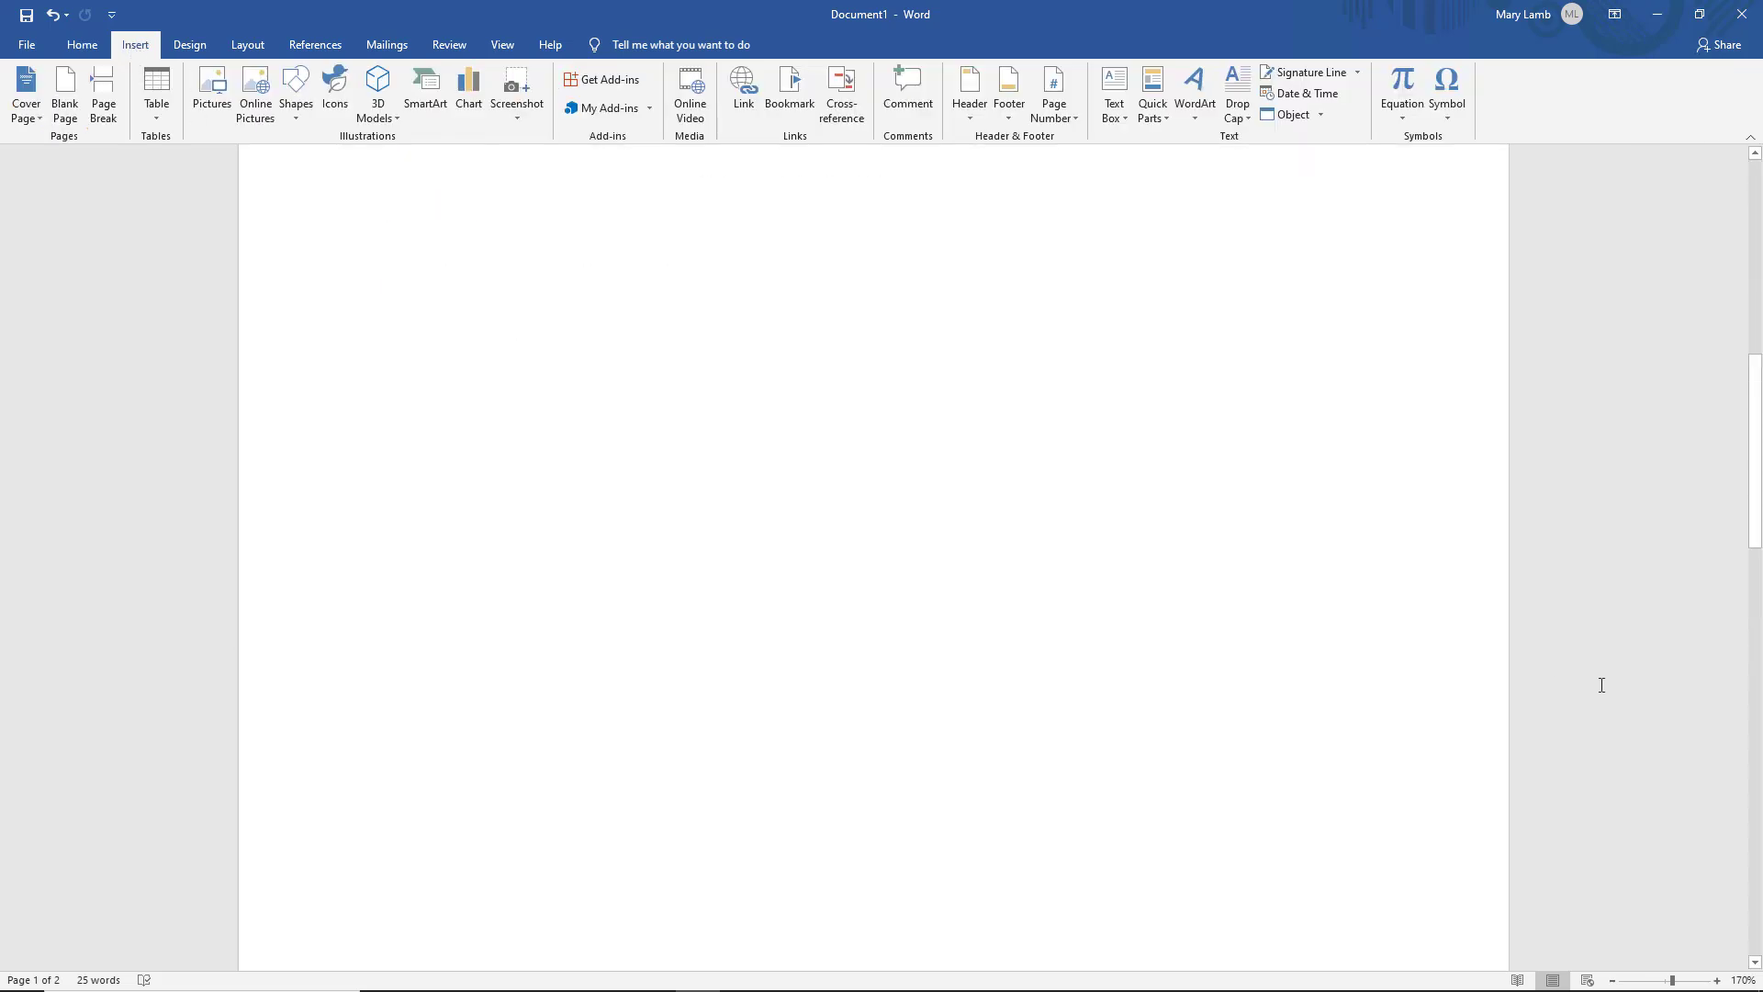
pyautogui.scroll(-3, 1601, 685)
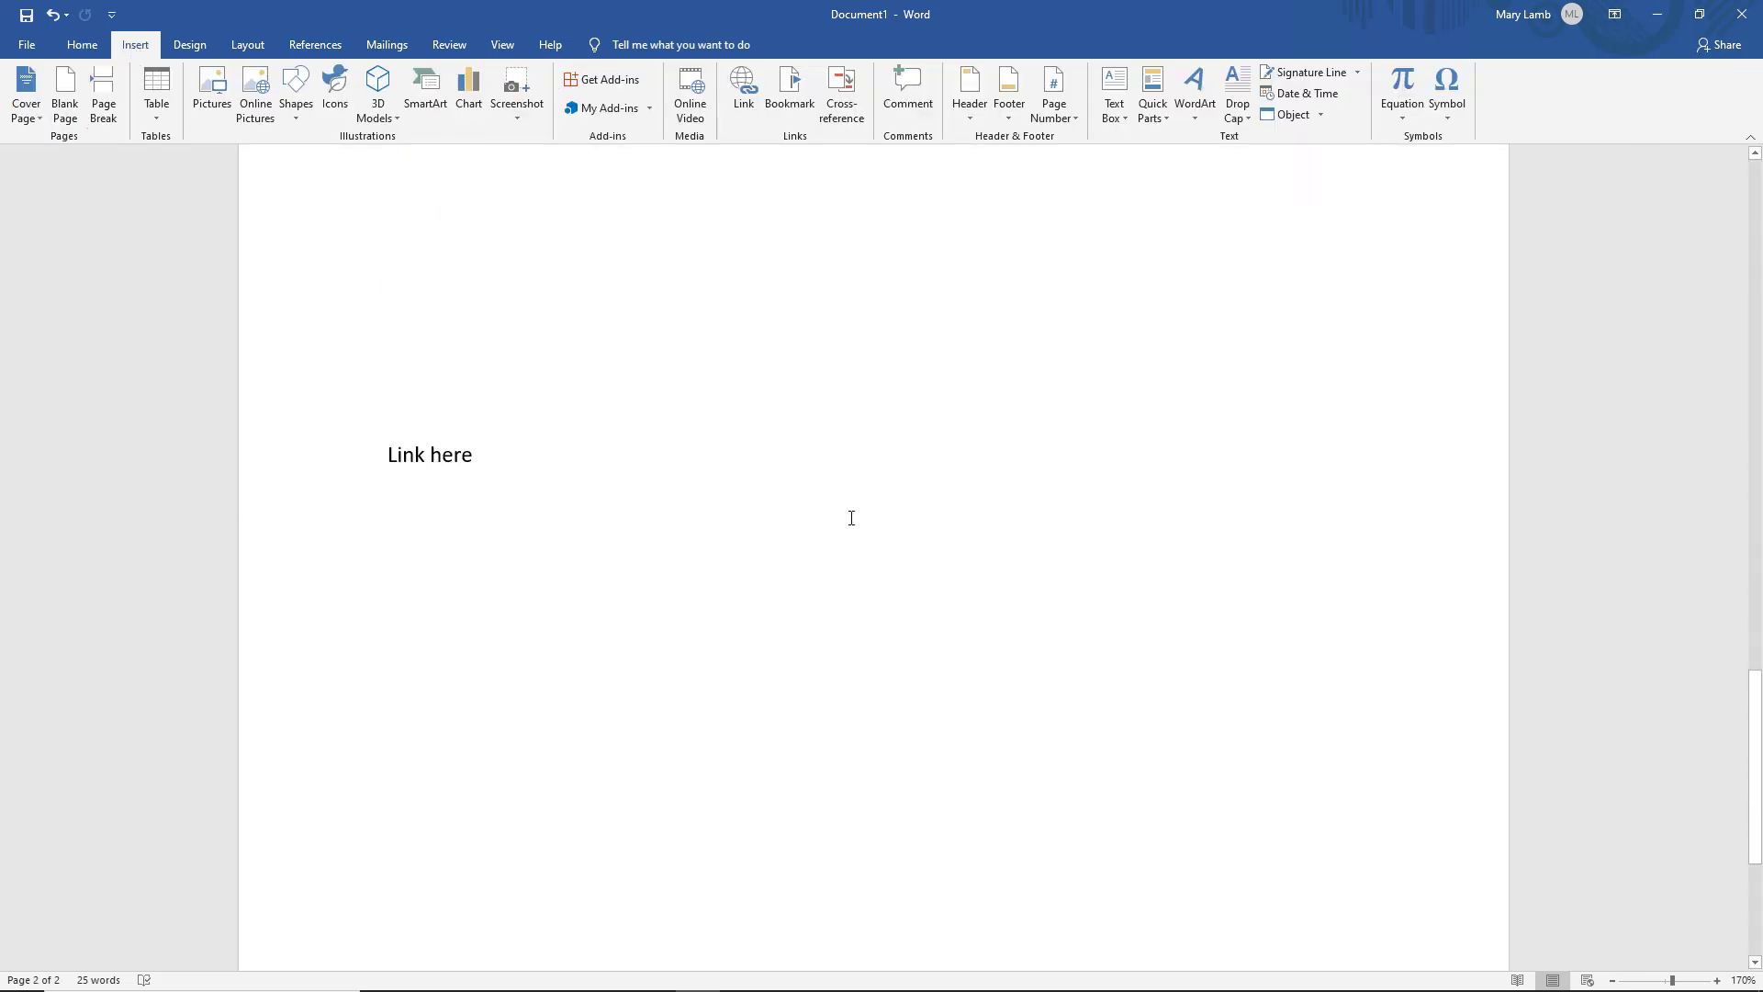
pyautogui.click(347, 463)
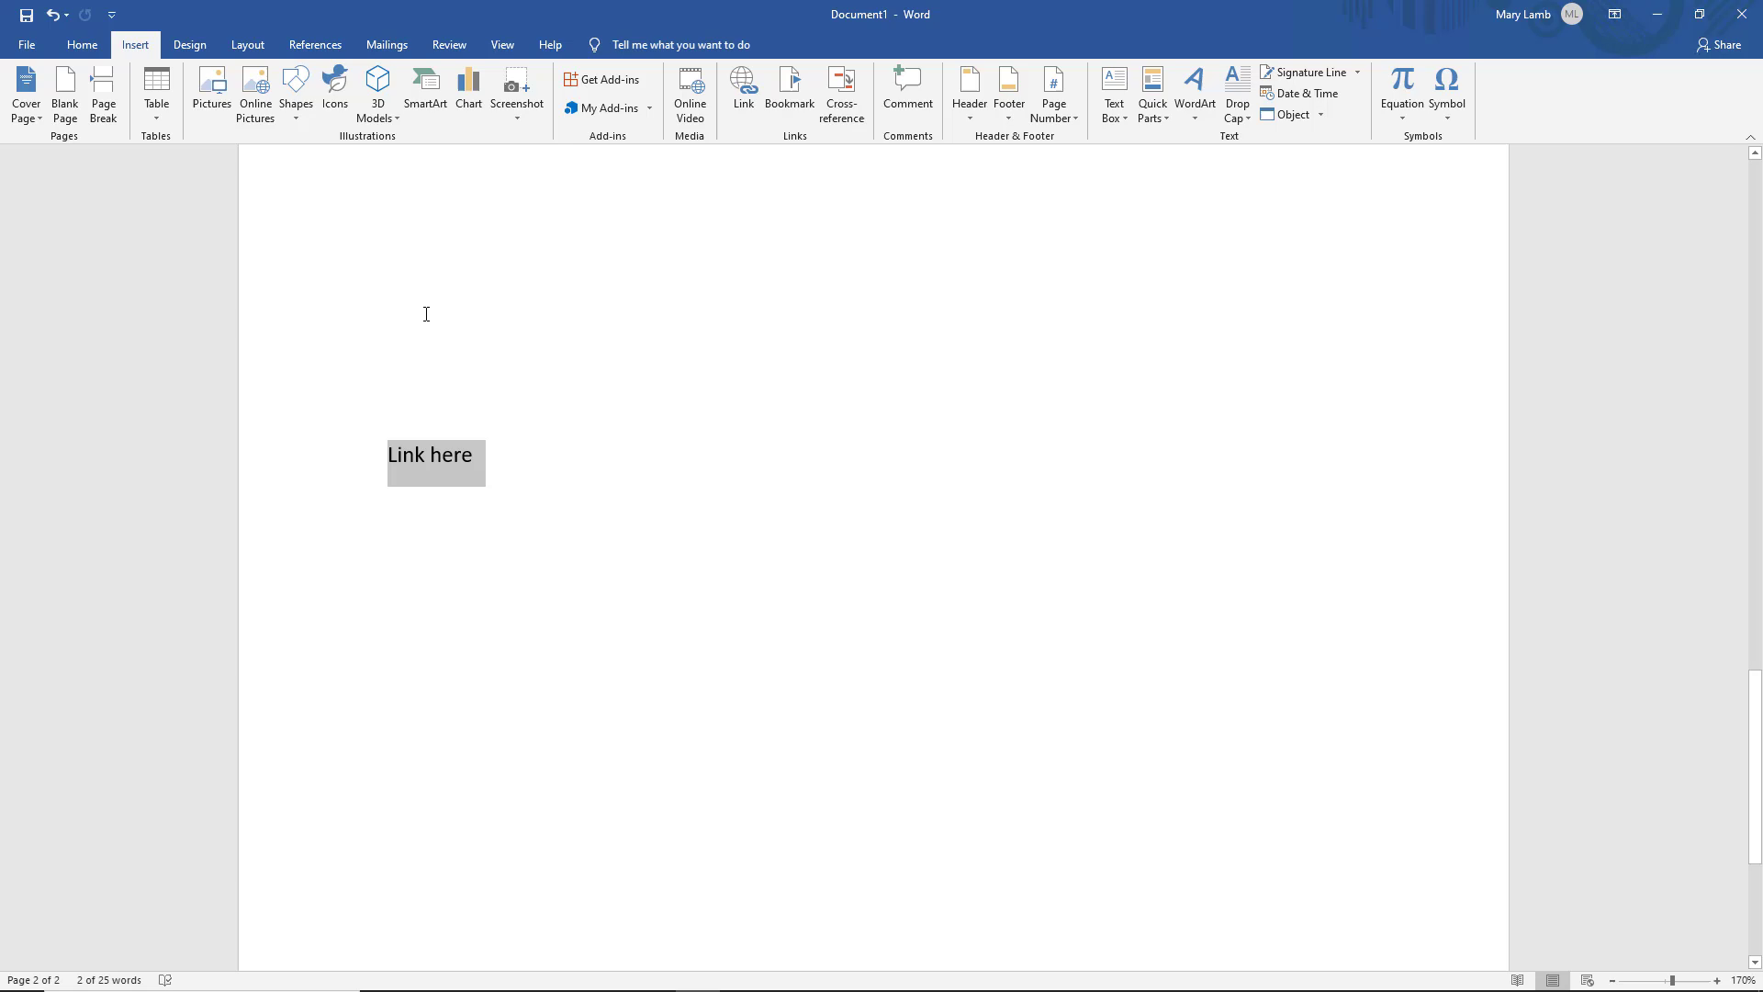
pyautogui.click(788, 94)
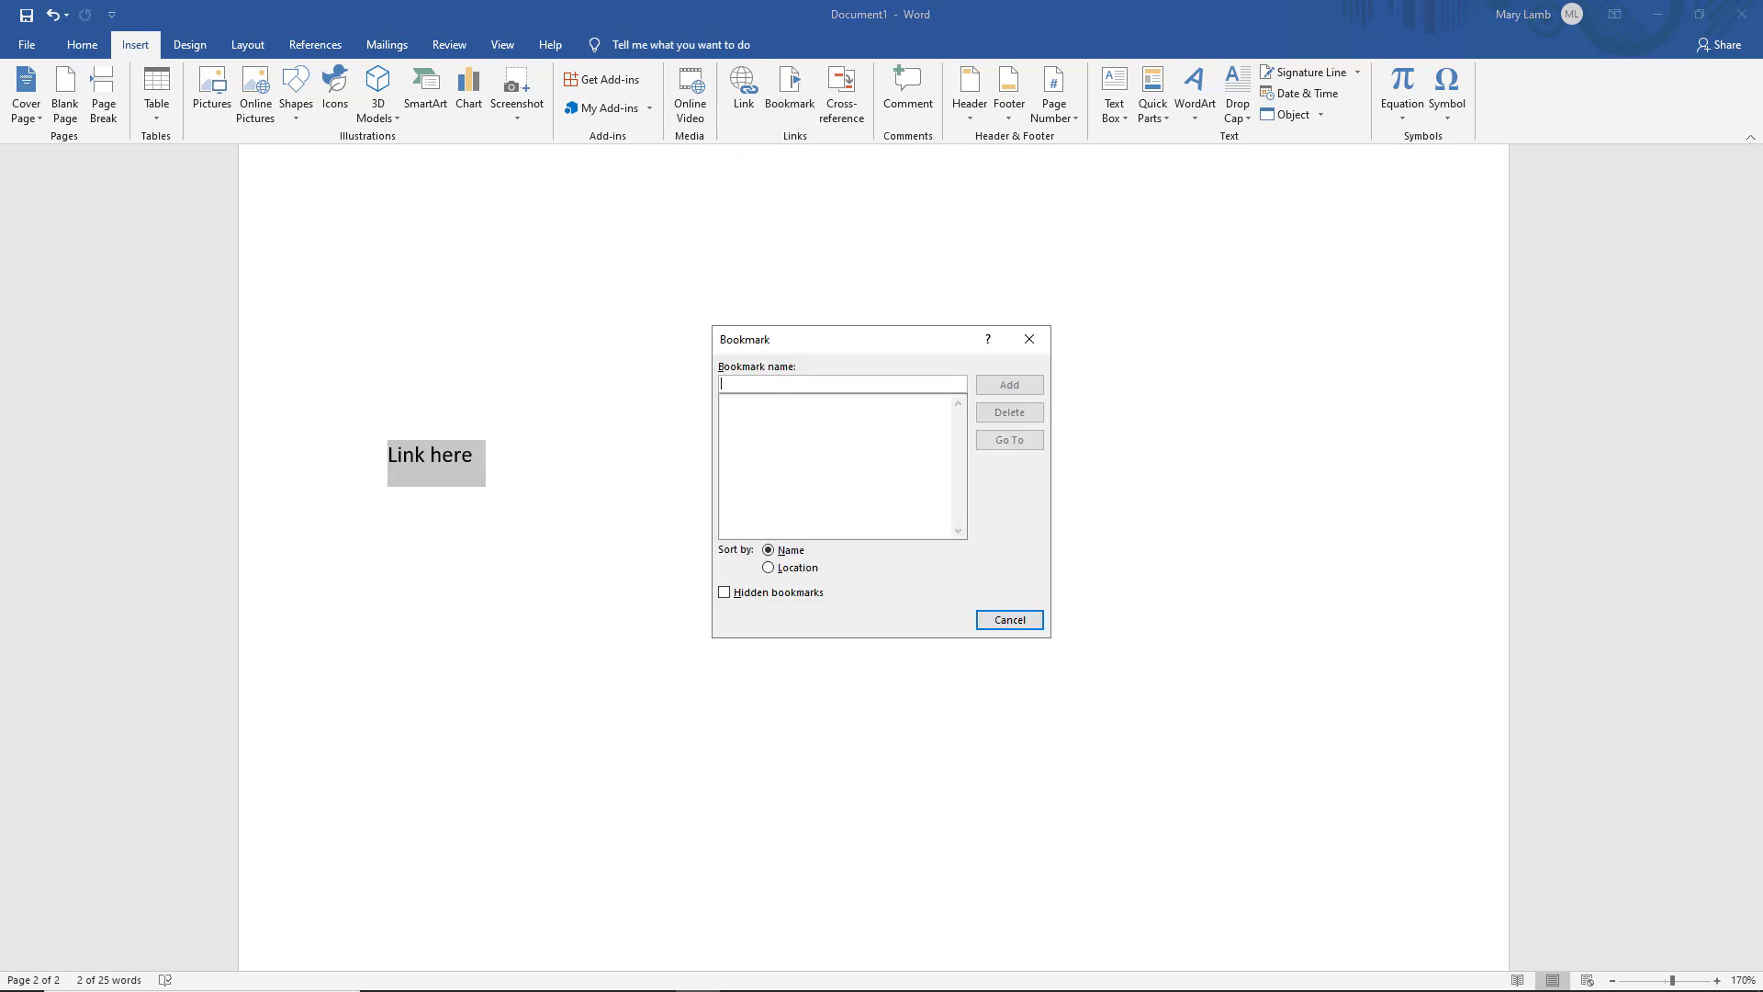
pyautogui.write('MifOfPage2')
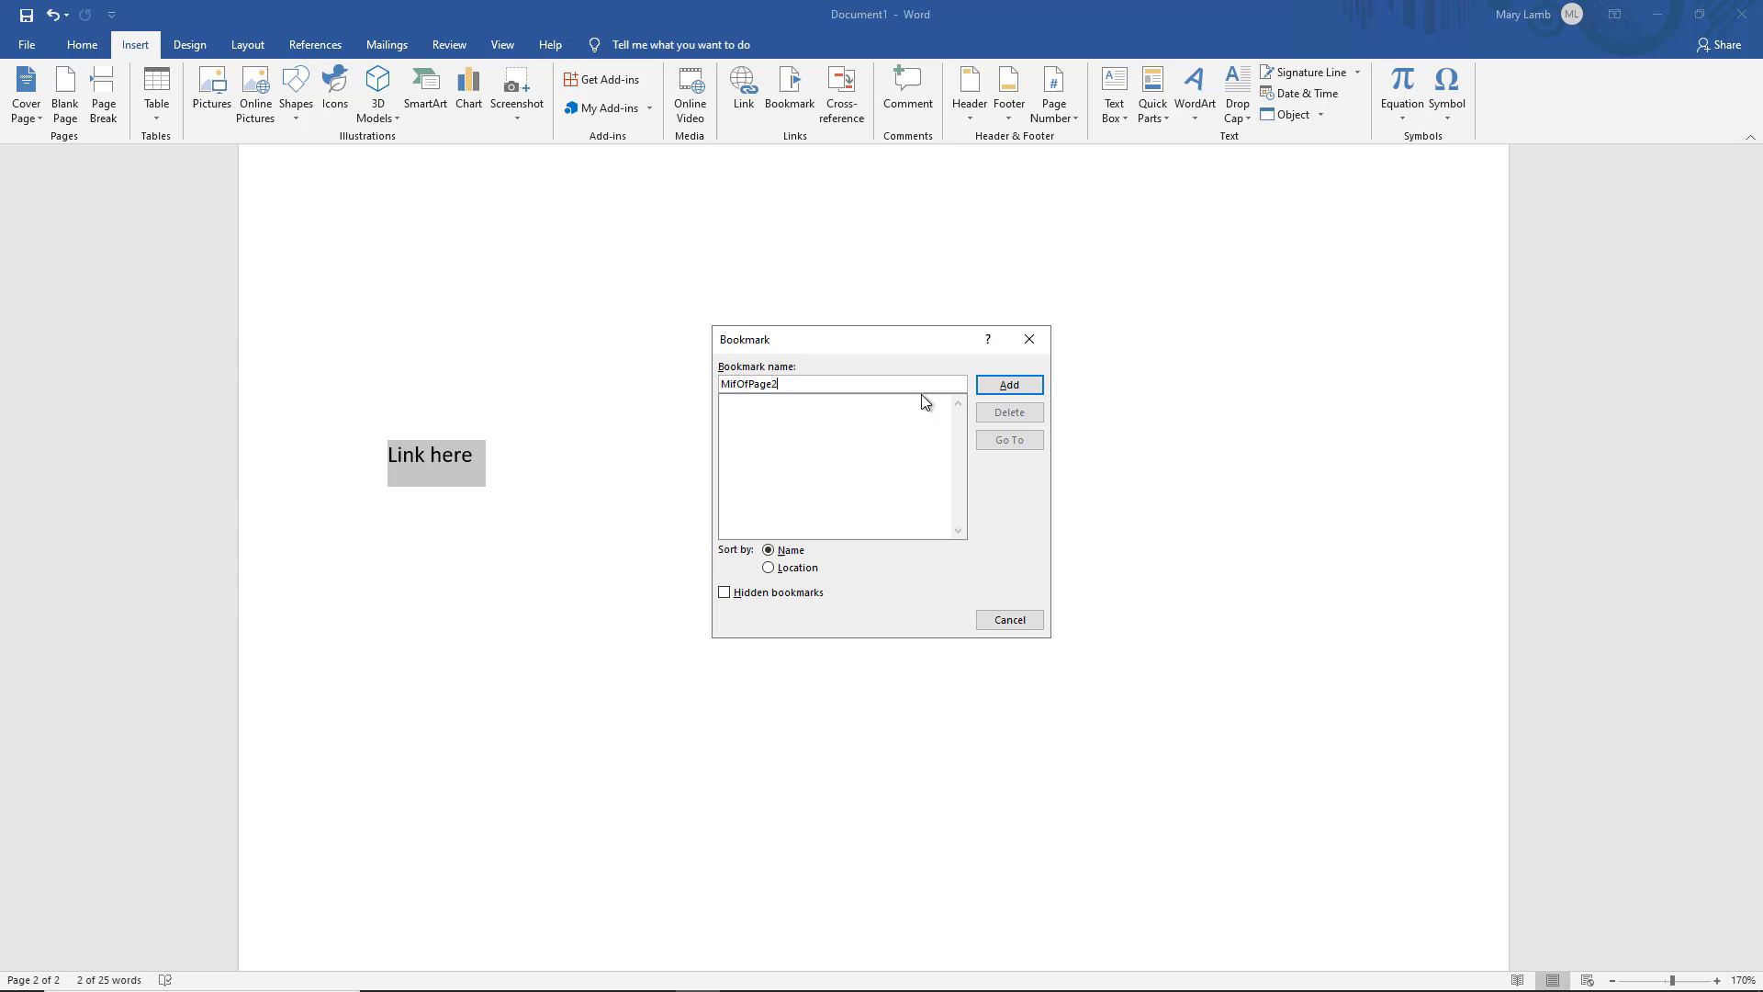
pyautogui.click(989, 383)
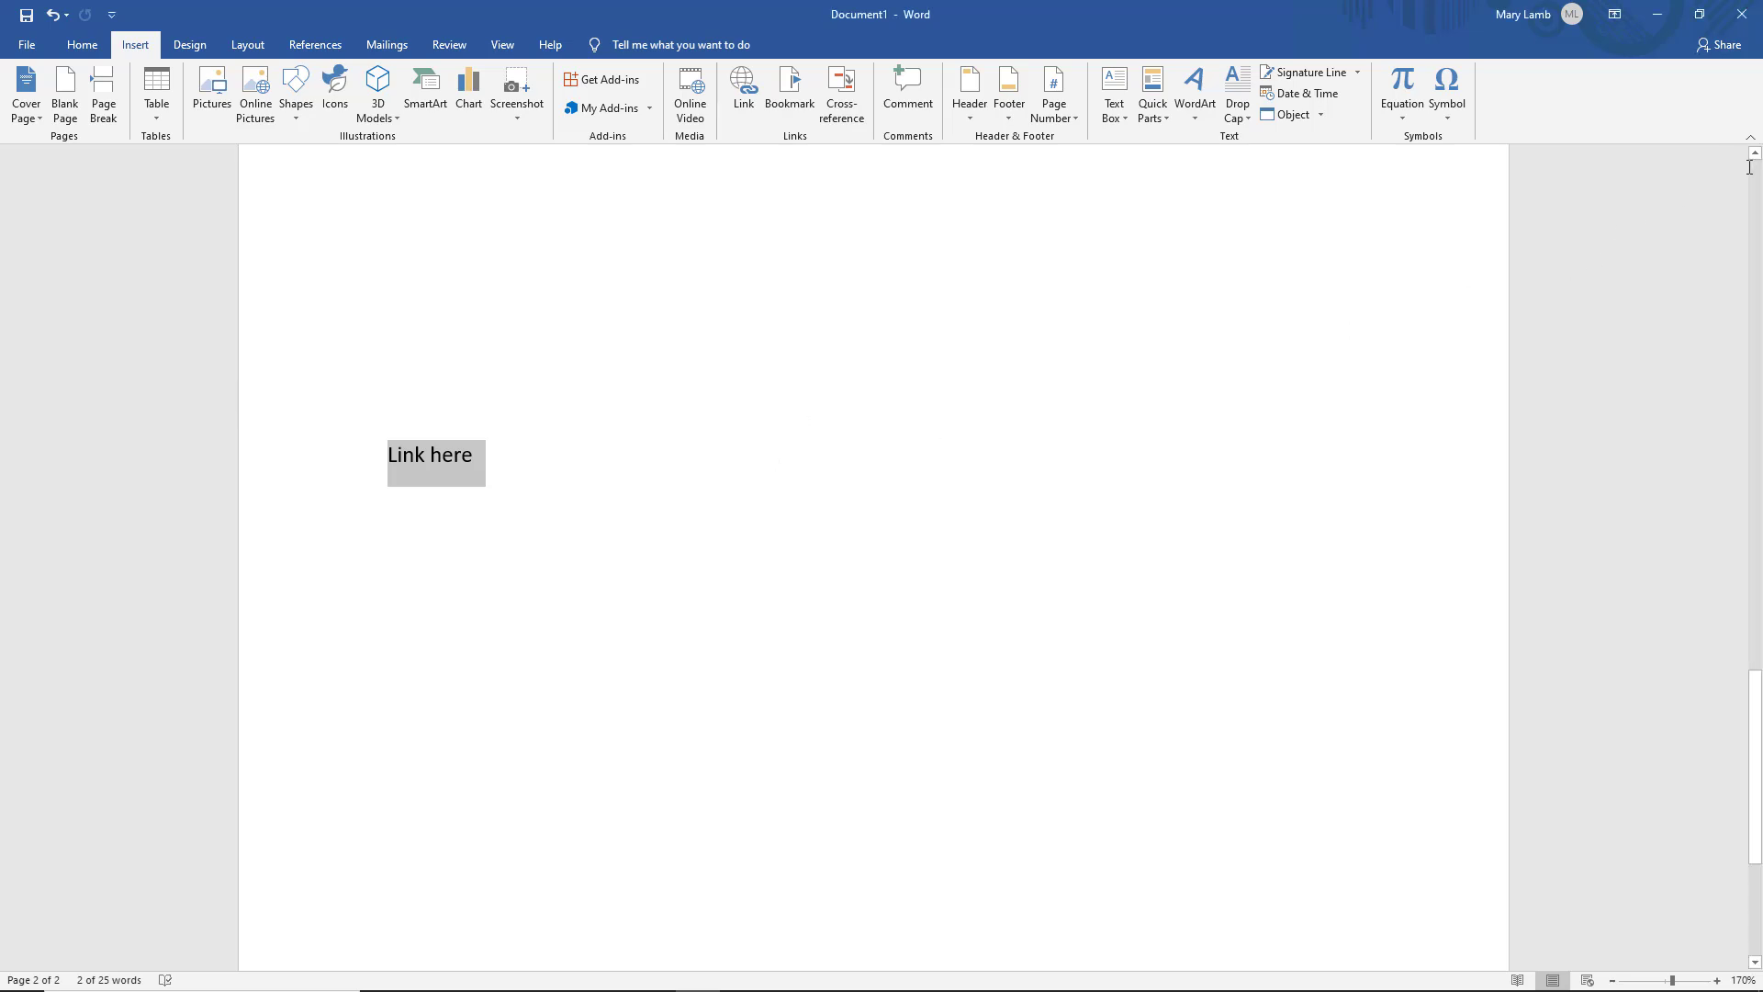
# Link the word 'document' to the MifOfPage2 bookmark via Place in This Document
pyautogui.click(1750, 167)
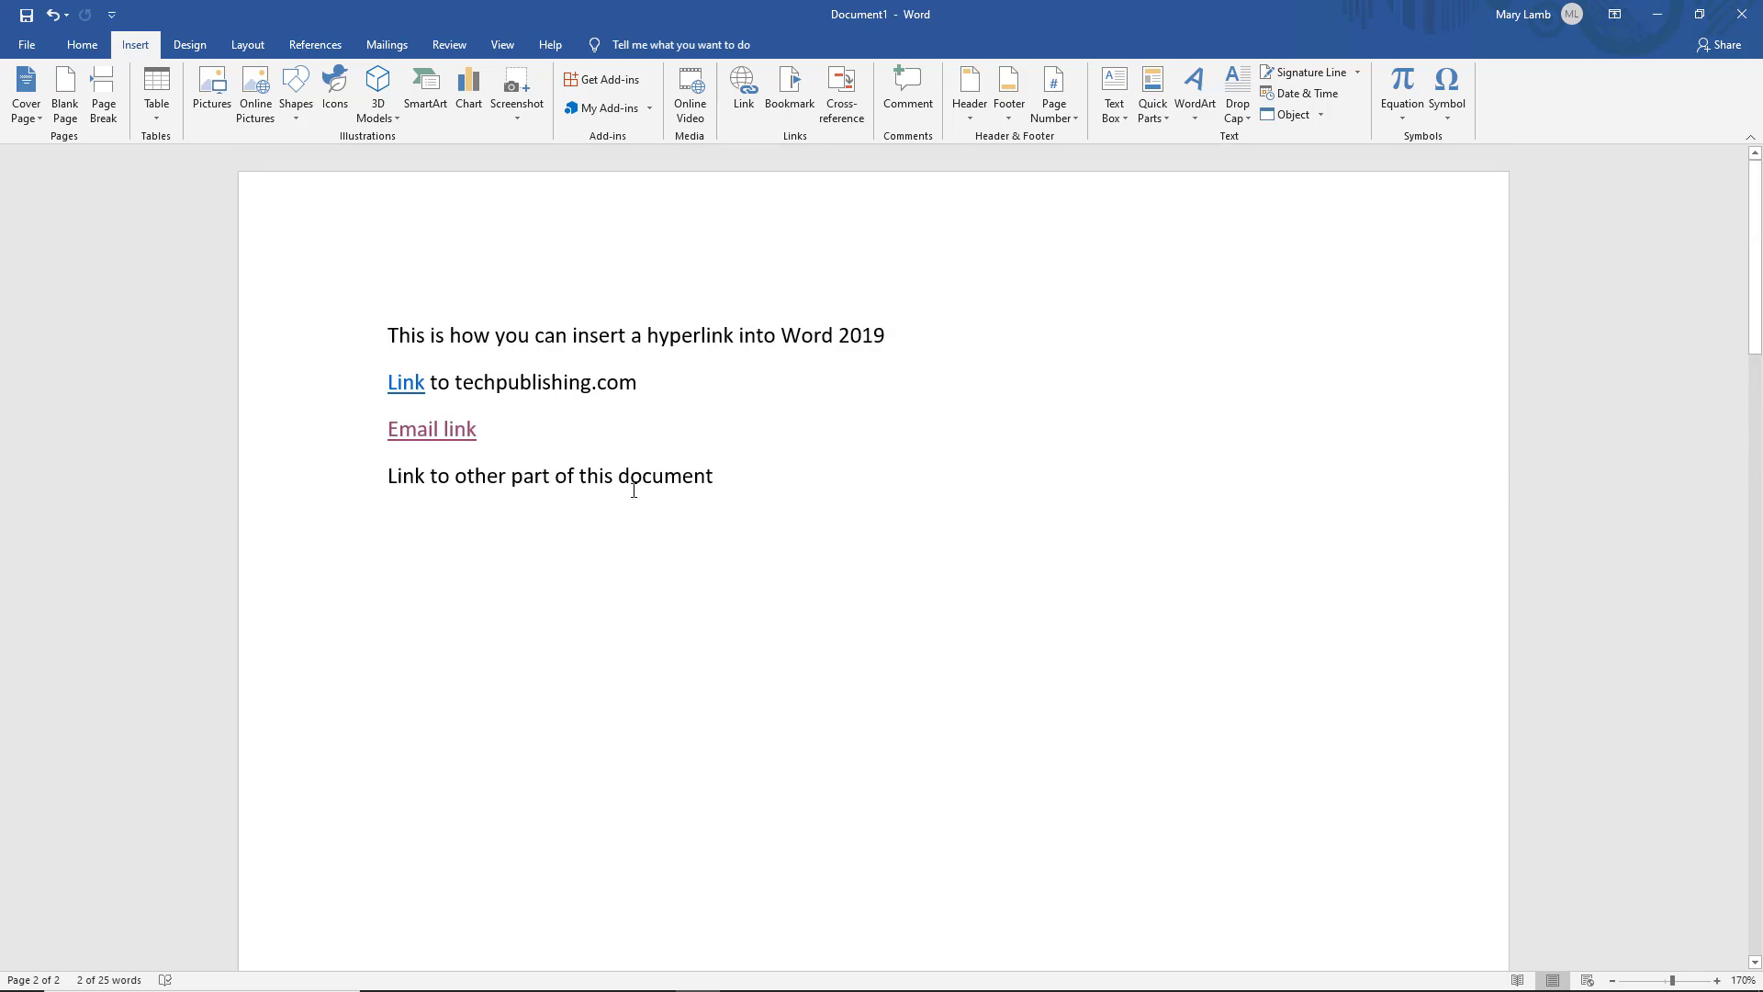
pyautogui.moveTo(623, 477); pyautogui.dragTo(715, 476)
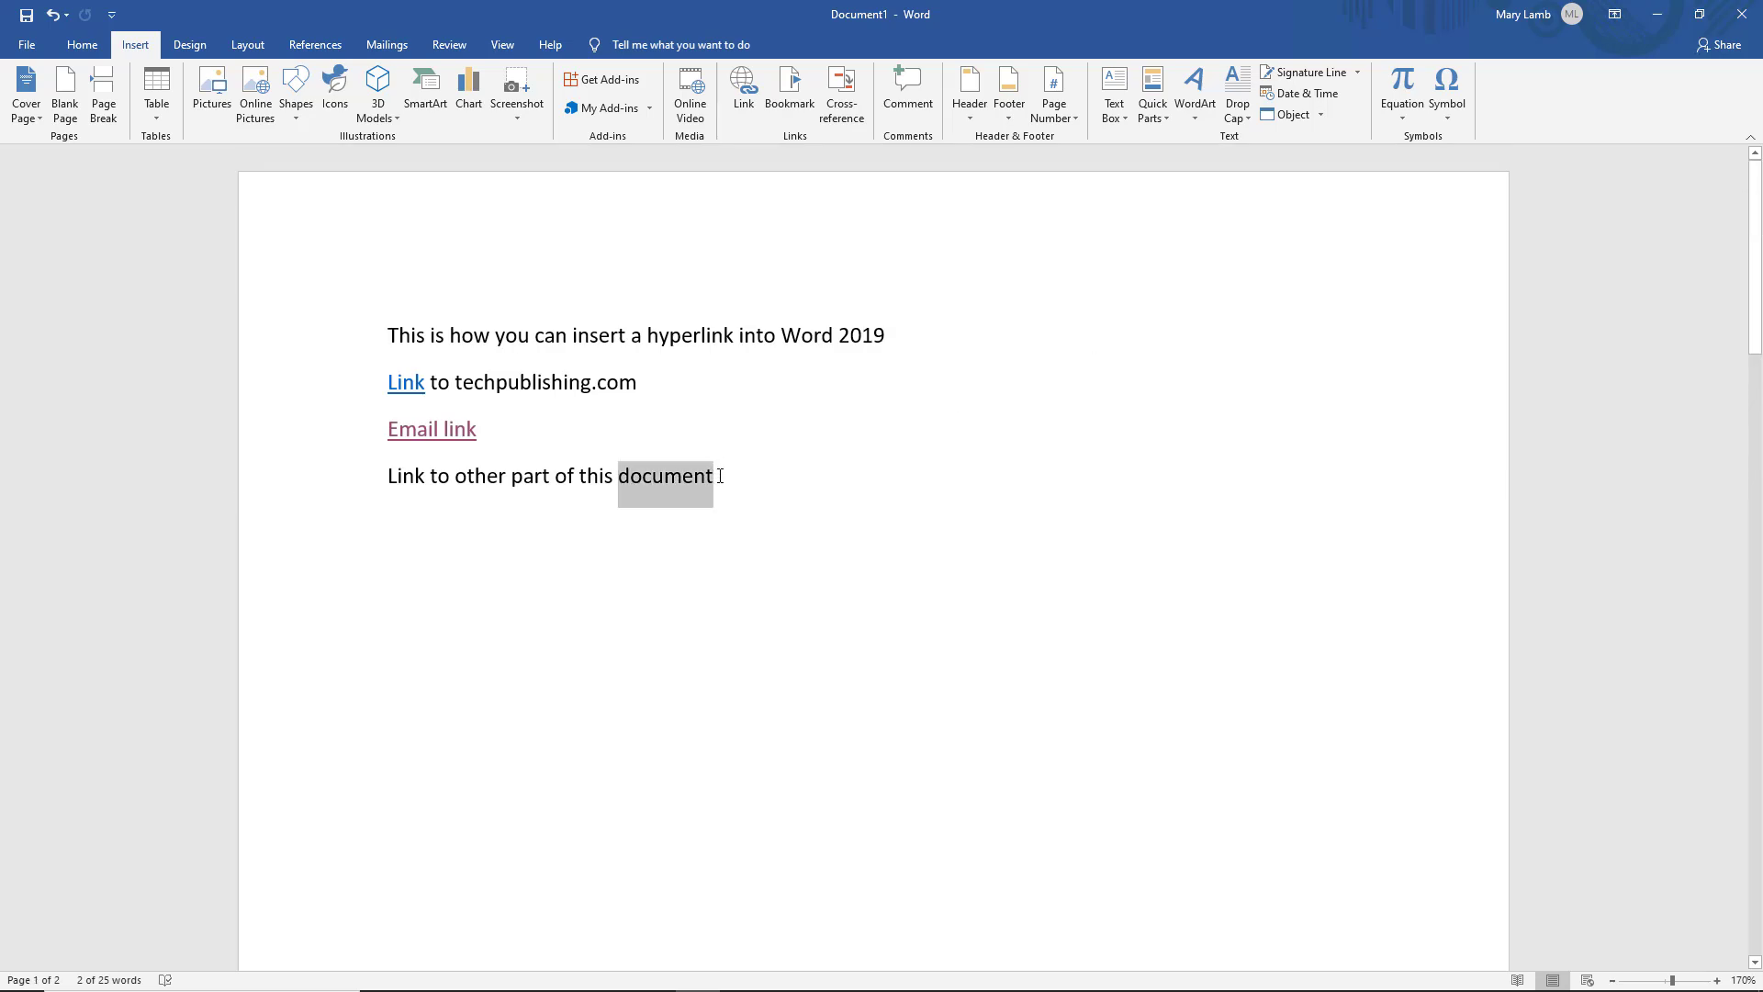
pyautogui.rightClick(687, 476)
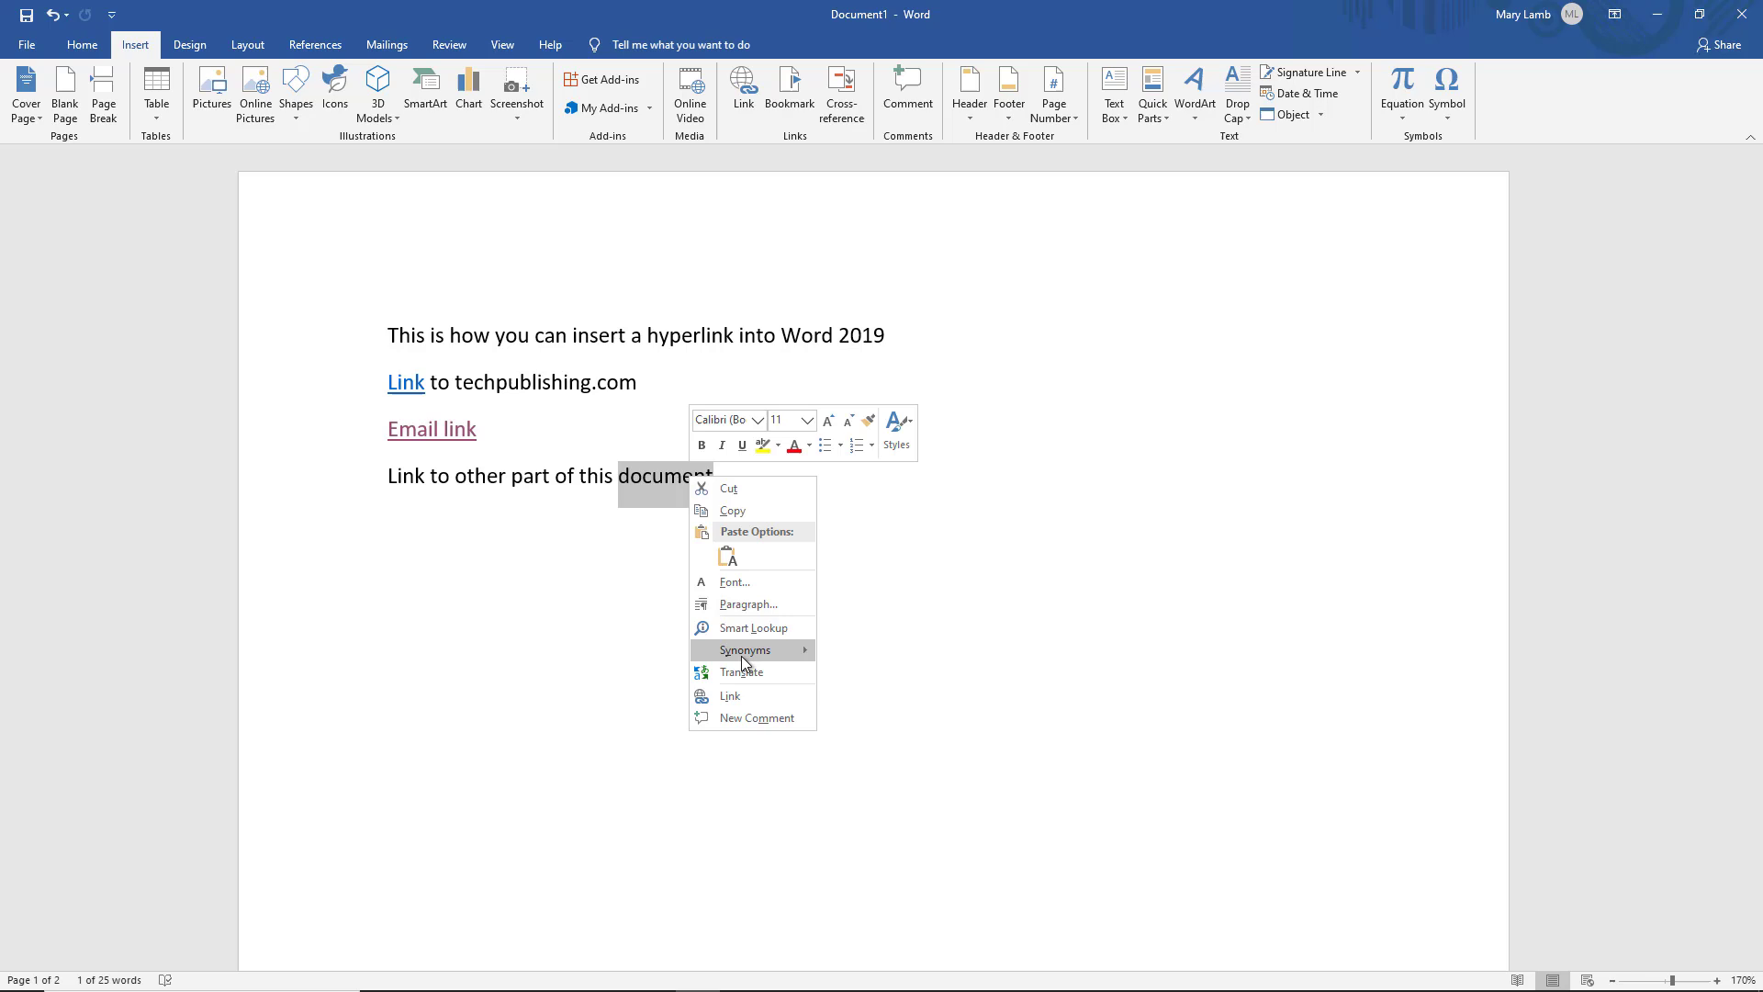
pyautogui.click(744, 700)
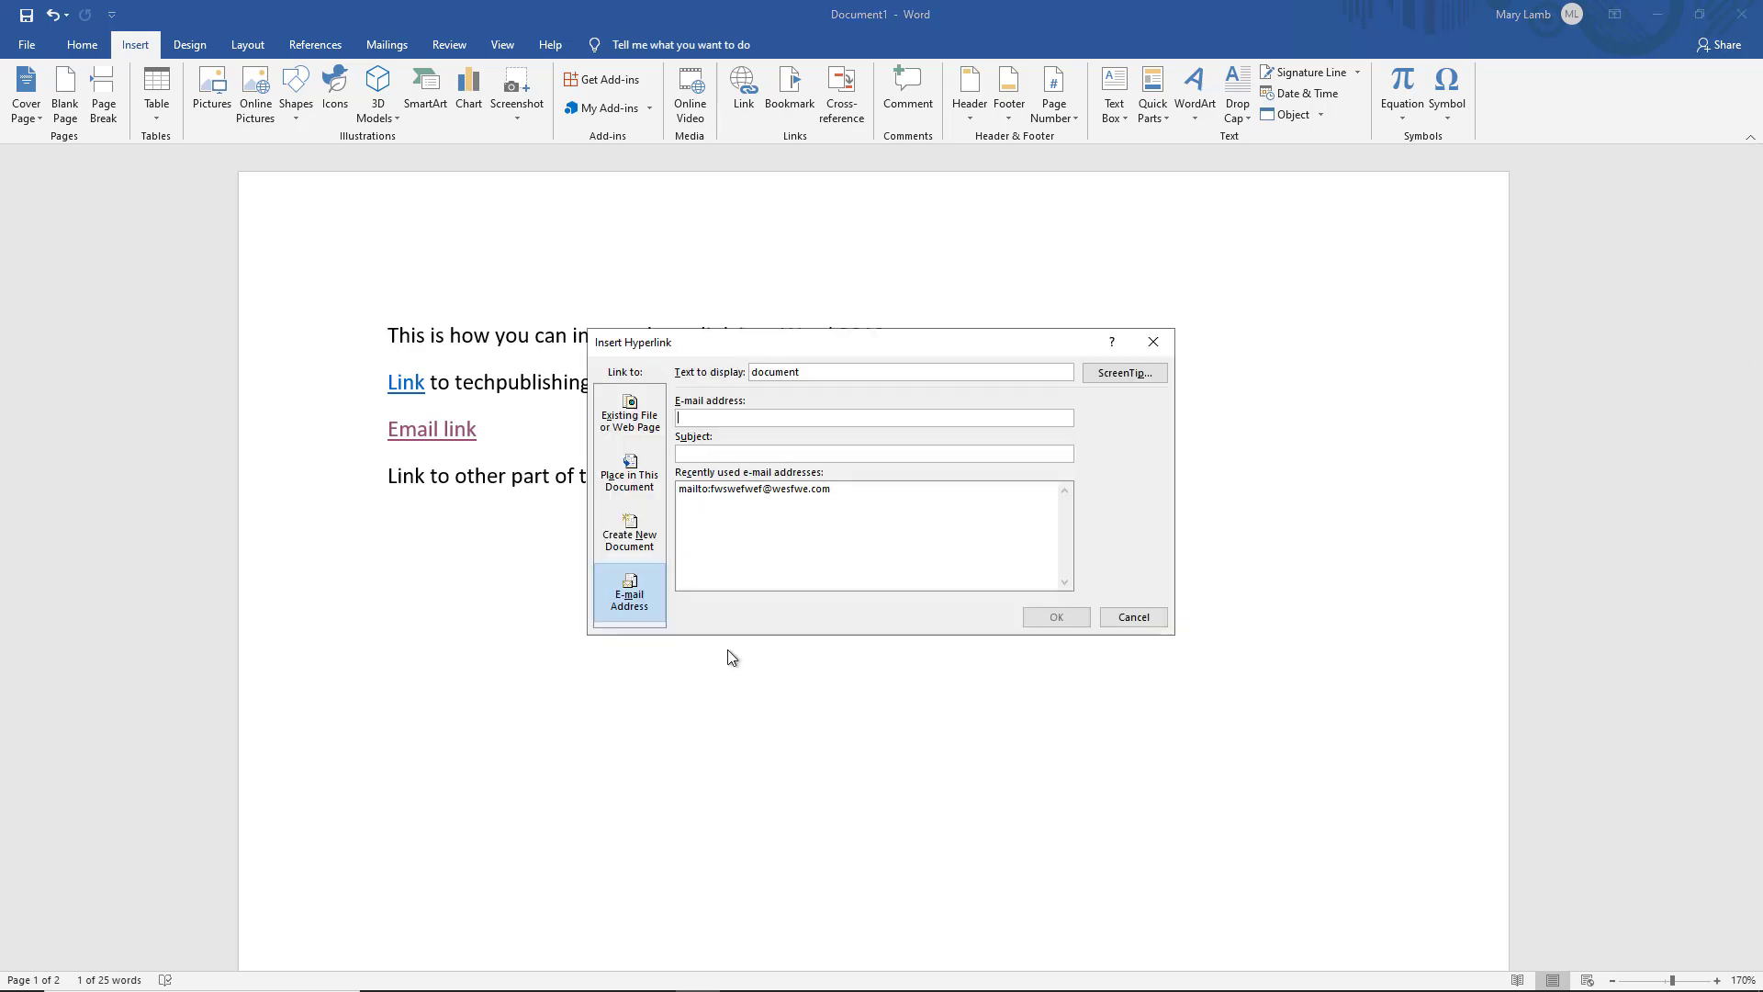
pyautogui.click(635, 476)
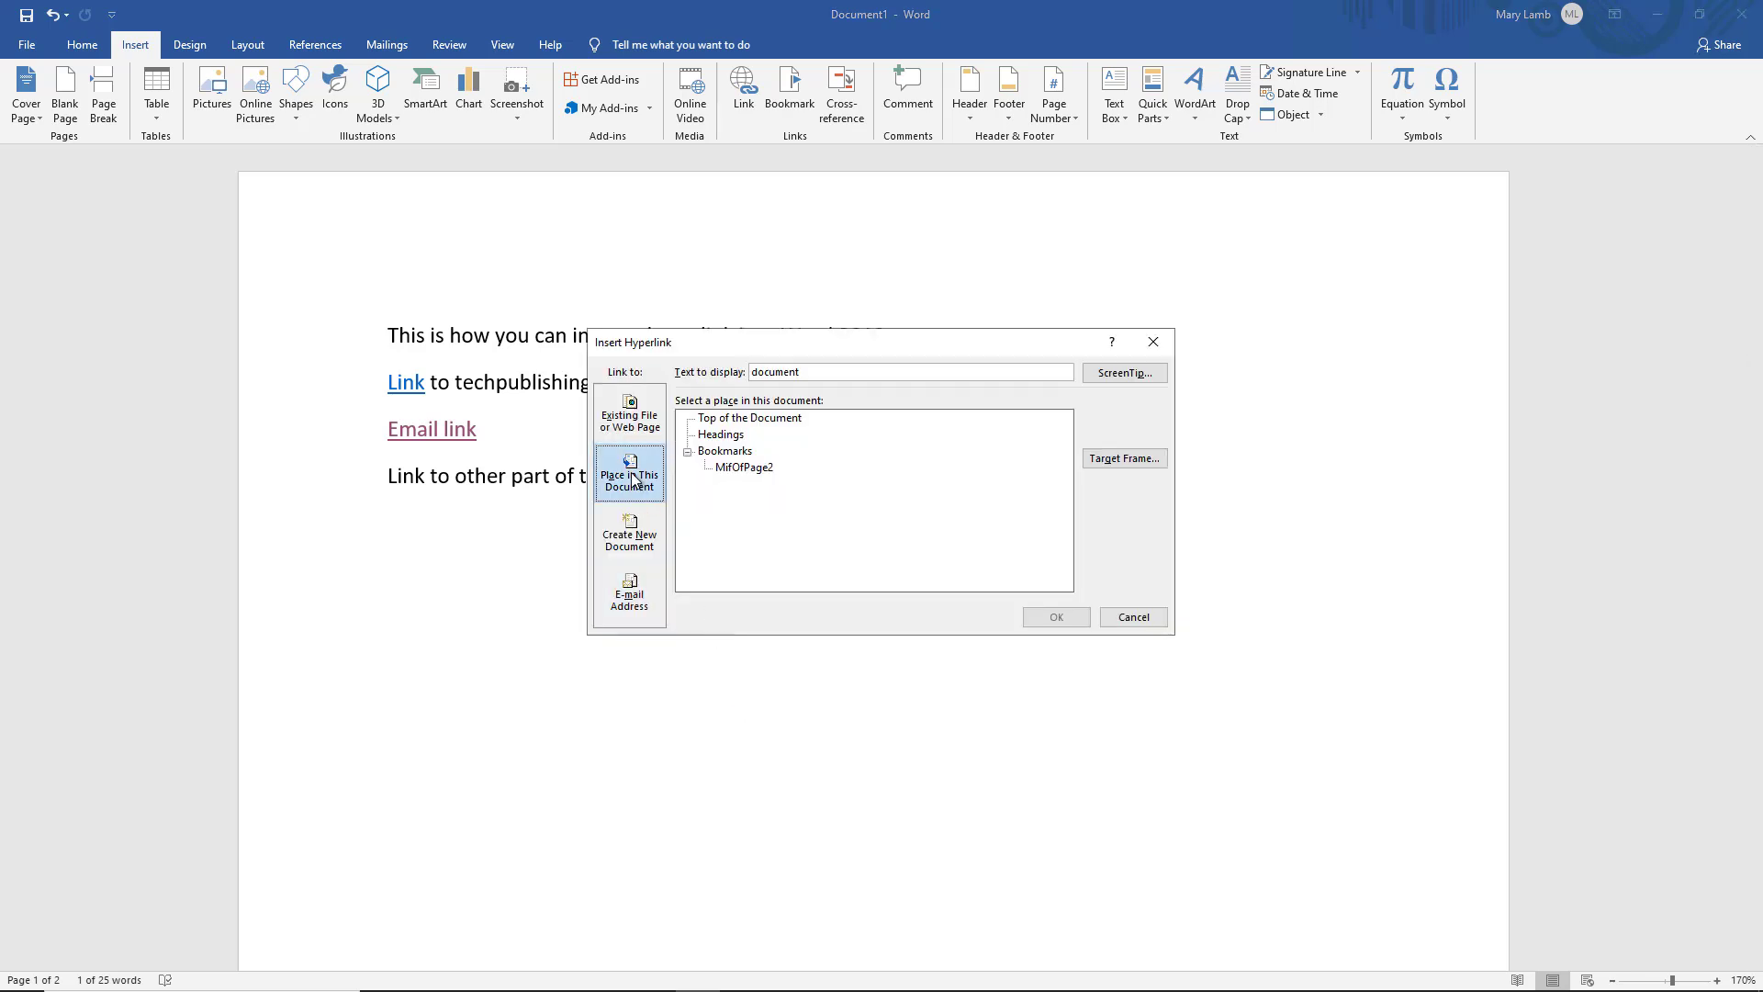
pyautogui.click(748, 469)
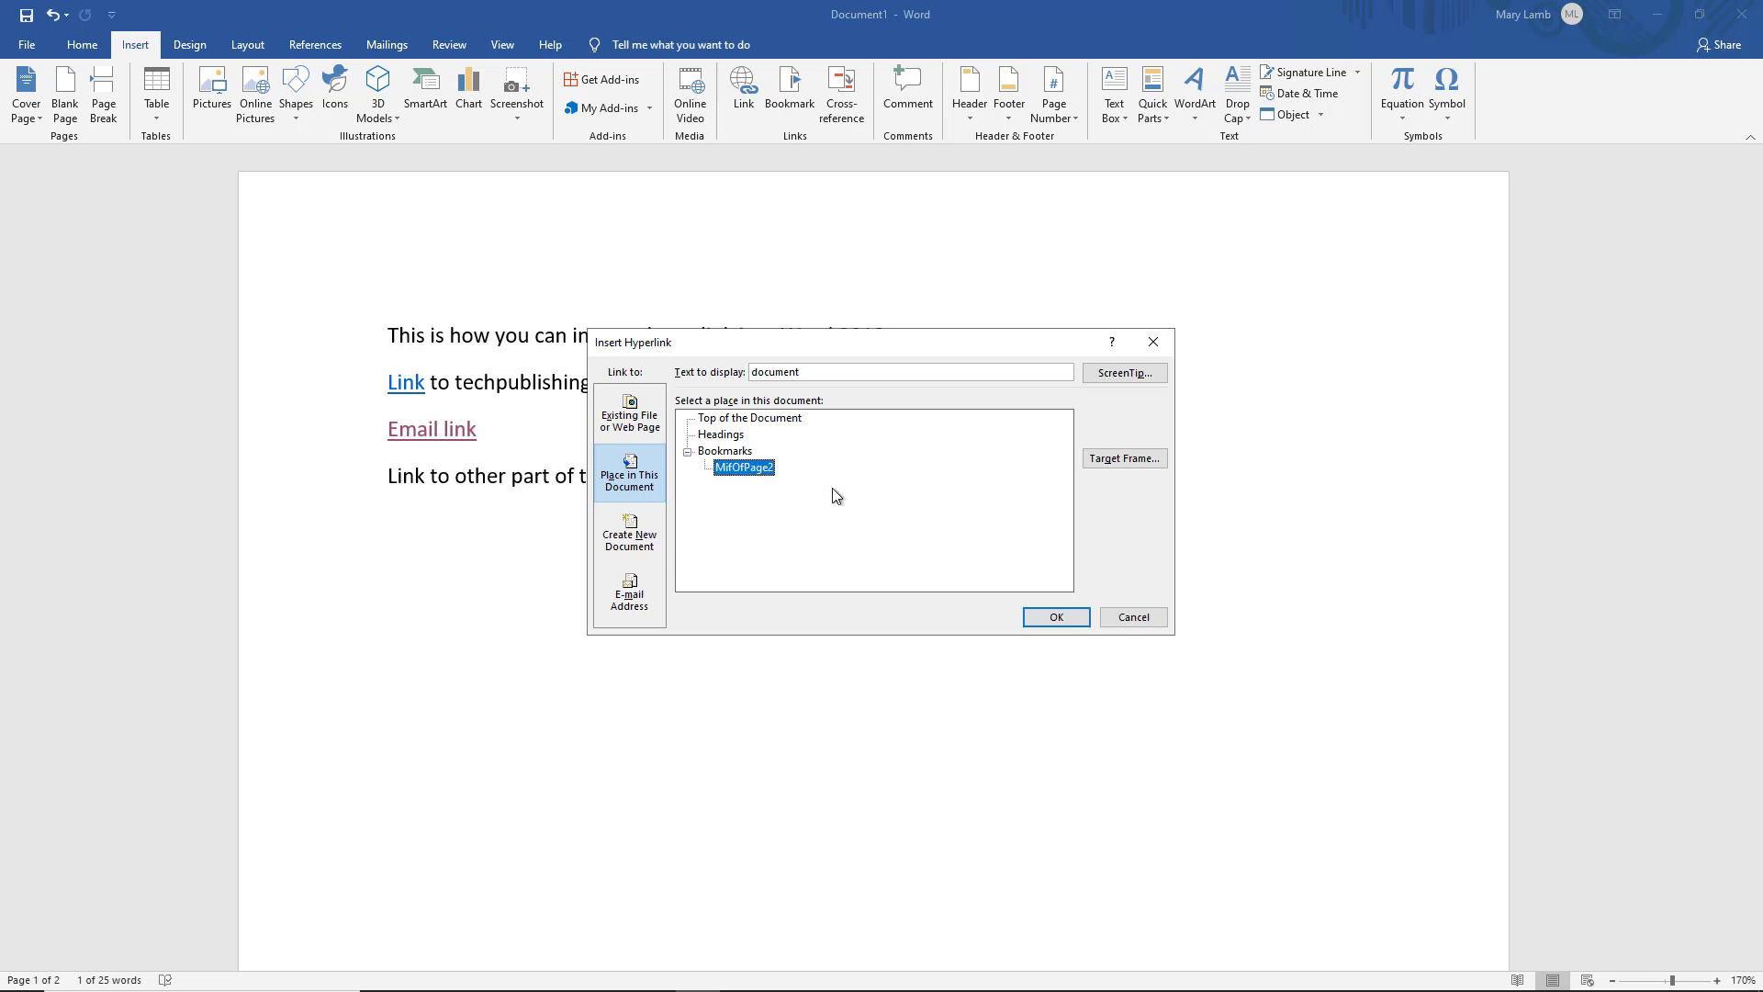
pyautogui.click(1059, 621)
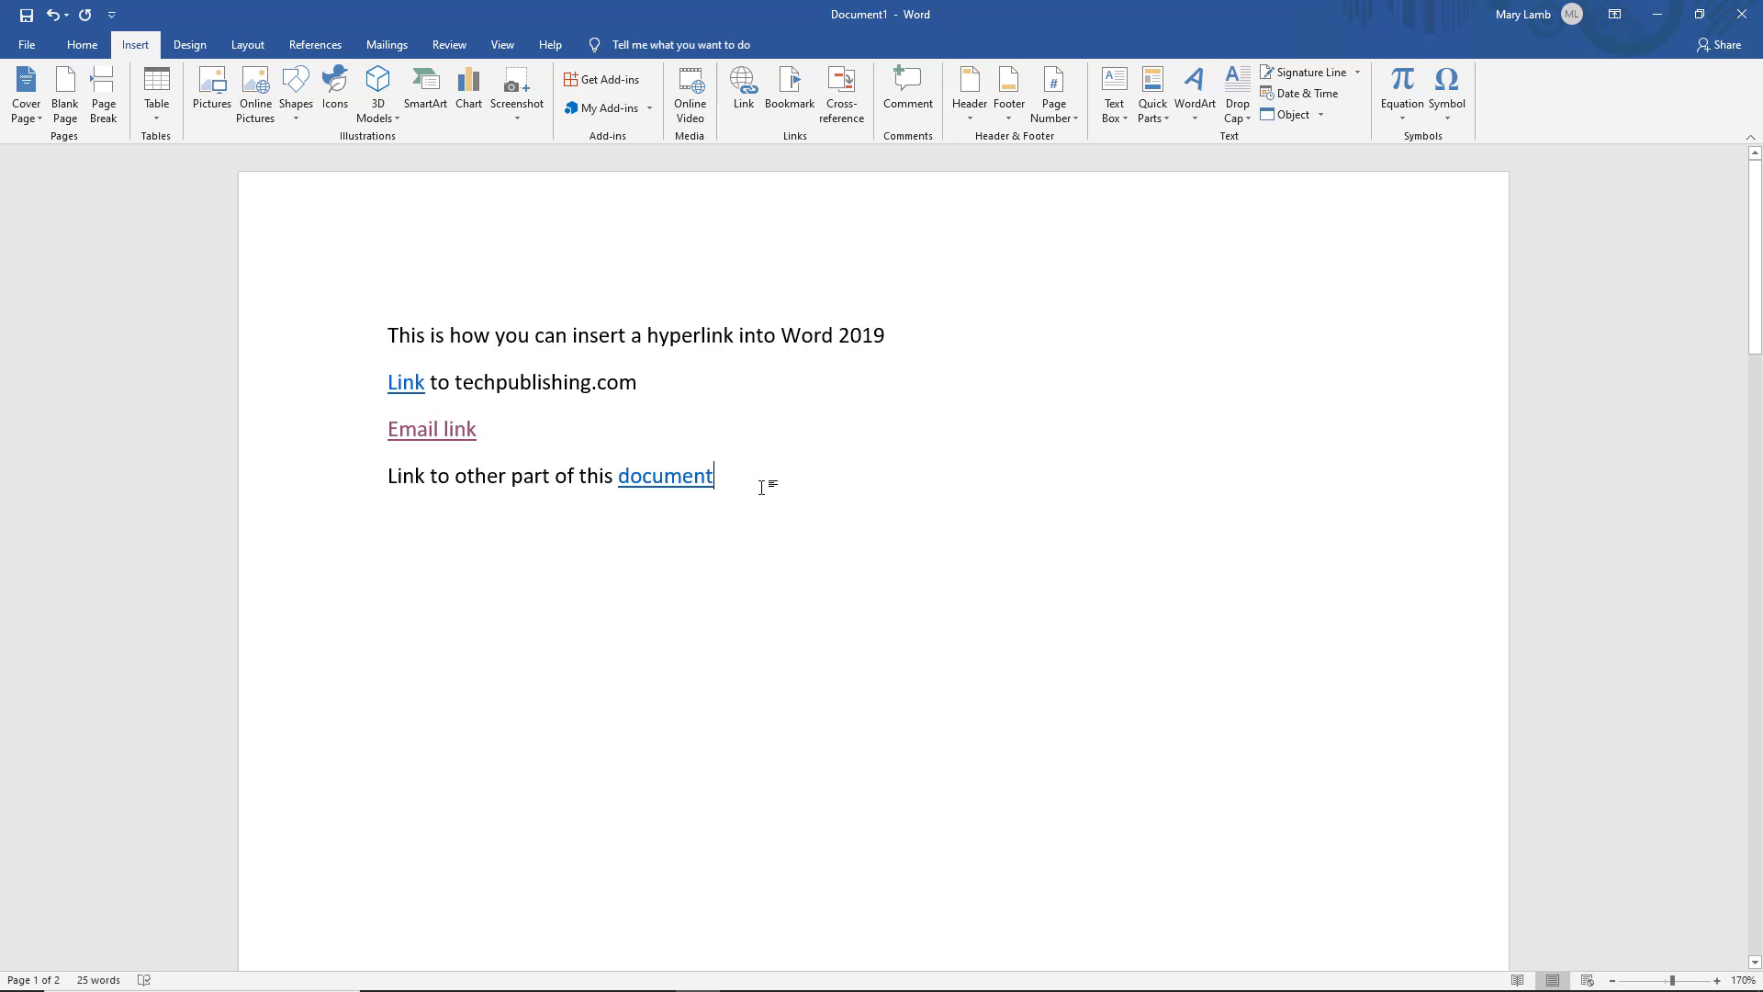
# Follow the 'document' hyperlink to 'Link here' on page 2, then return to page 1
pyautogui.moveTo(687, 476)
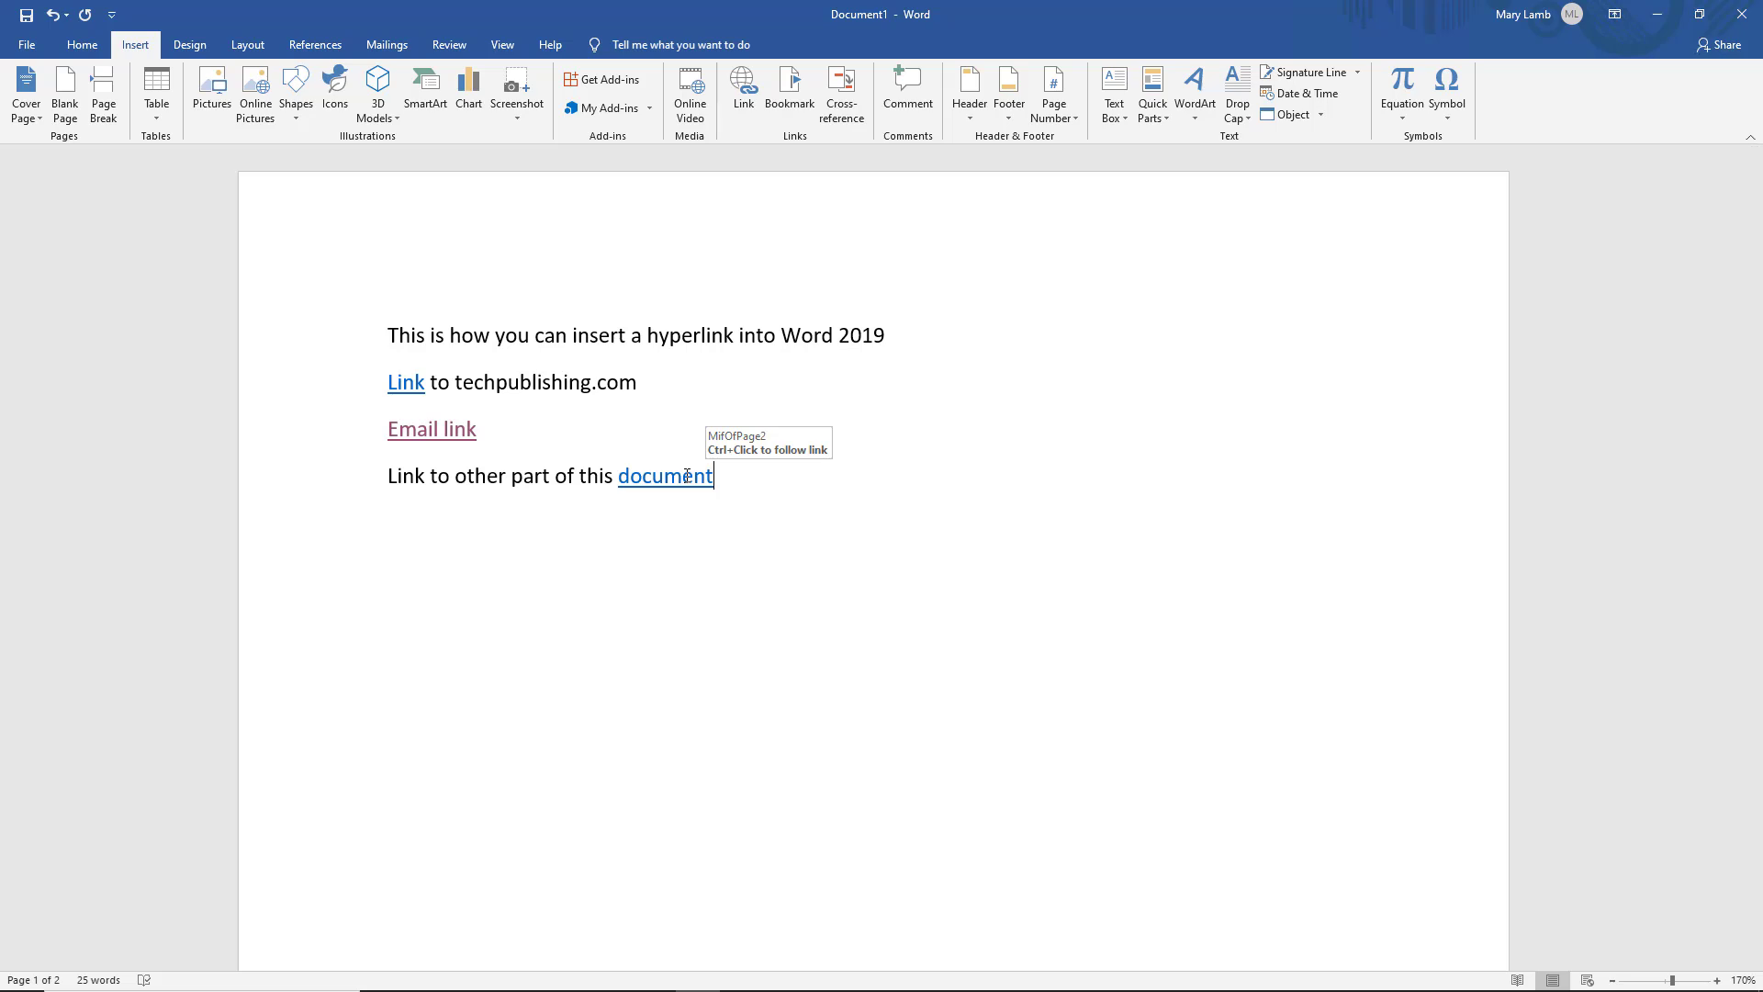
pyautogui.rightClick(686, 476)
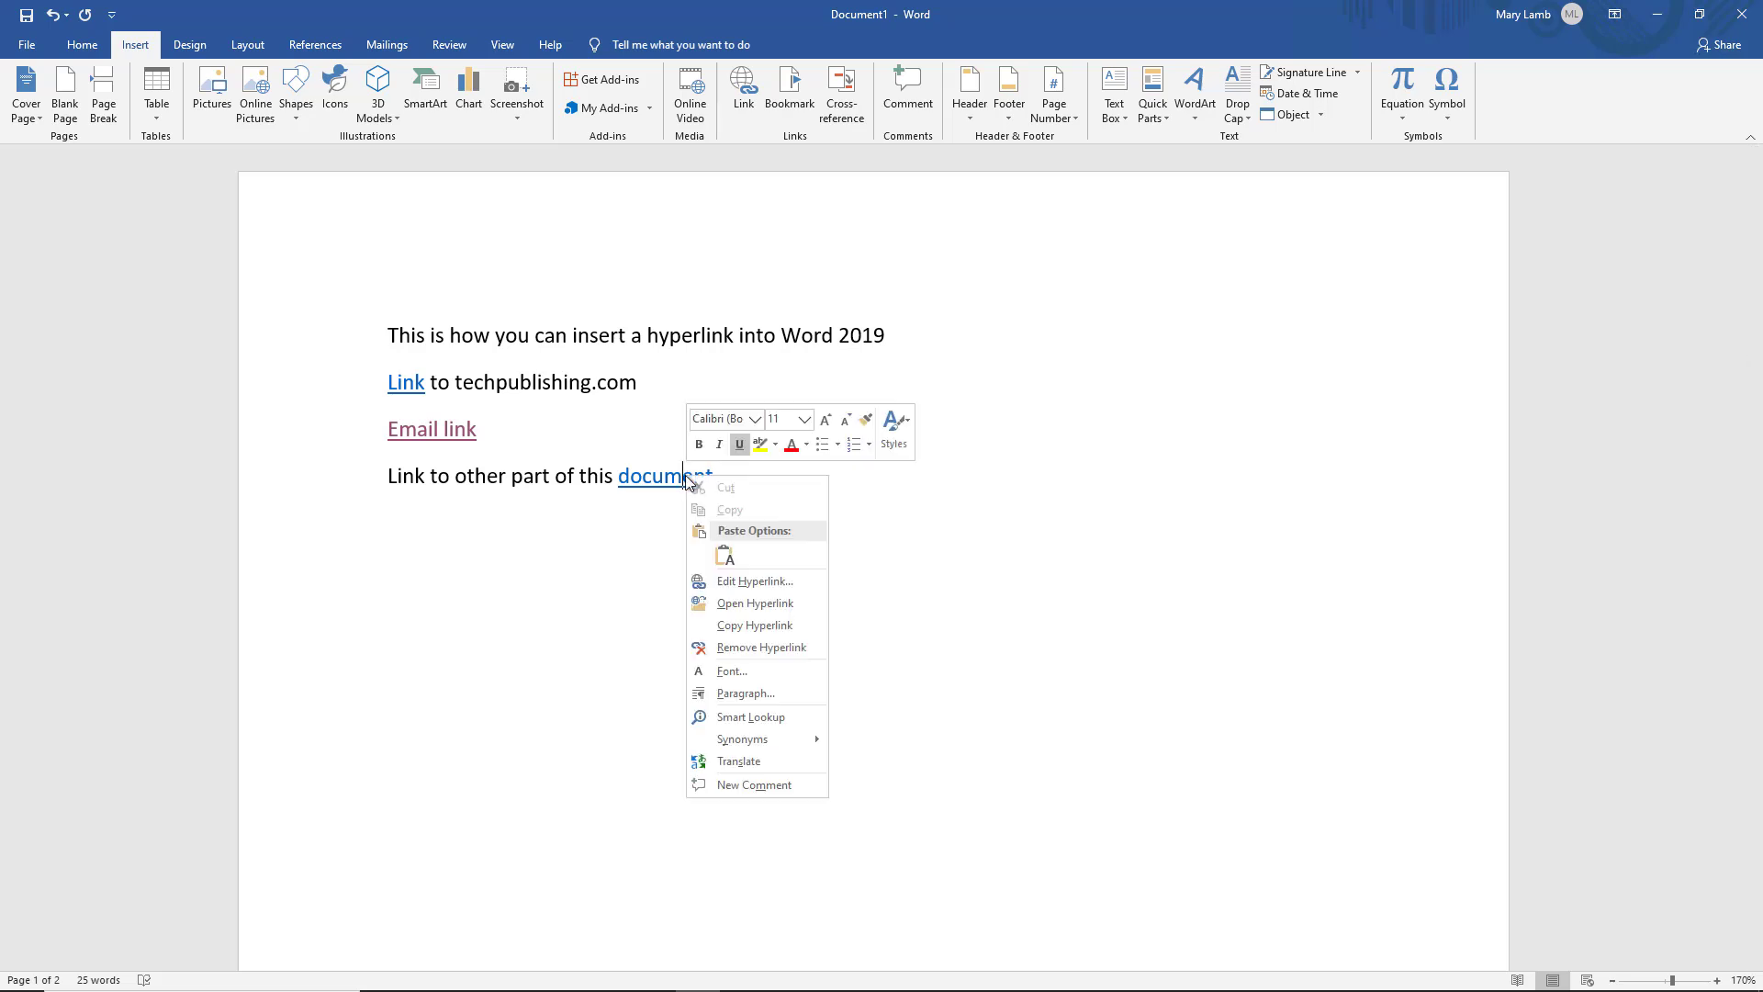
pyautogui.click(742, 604)
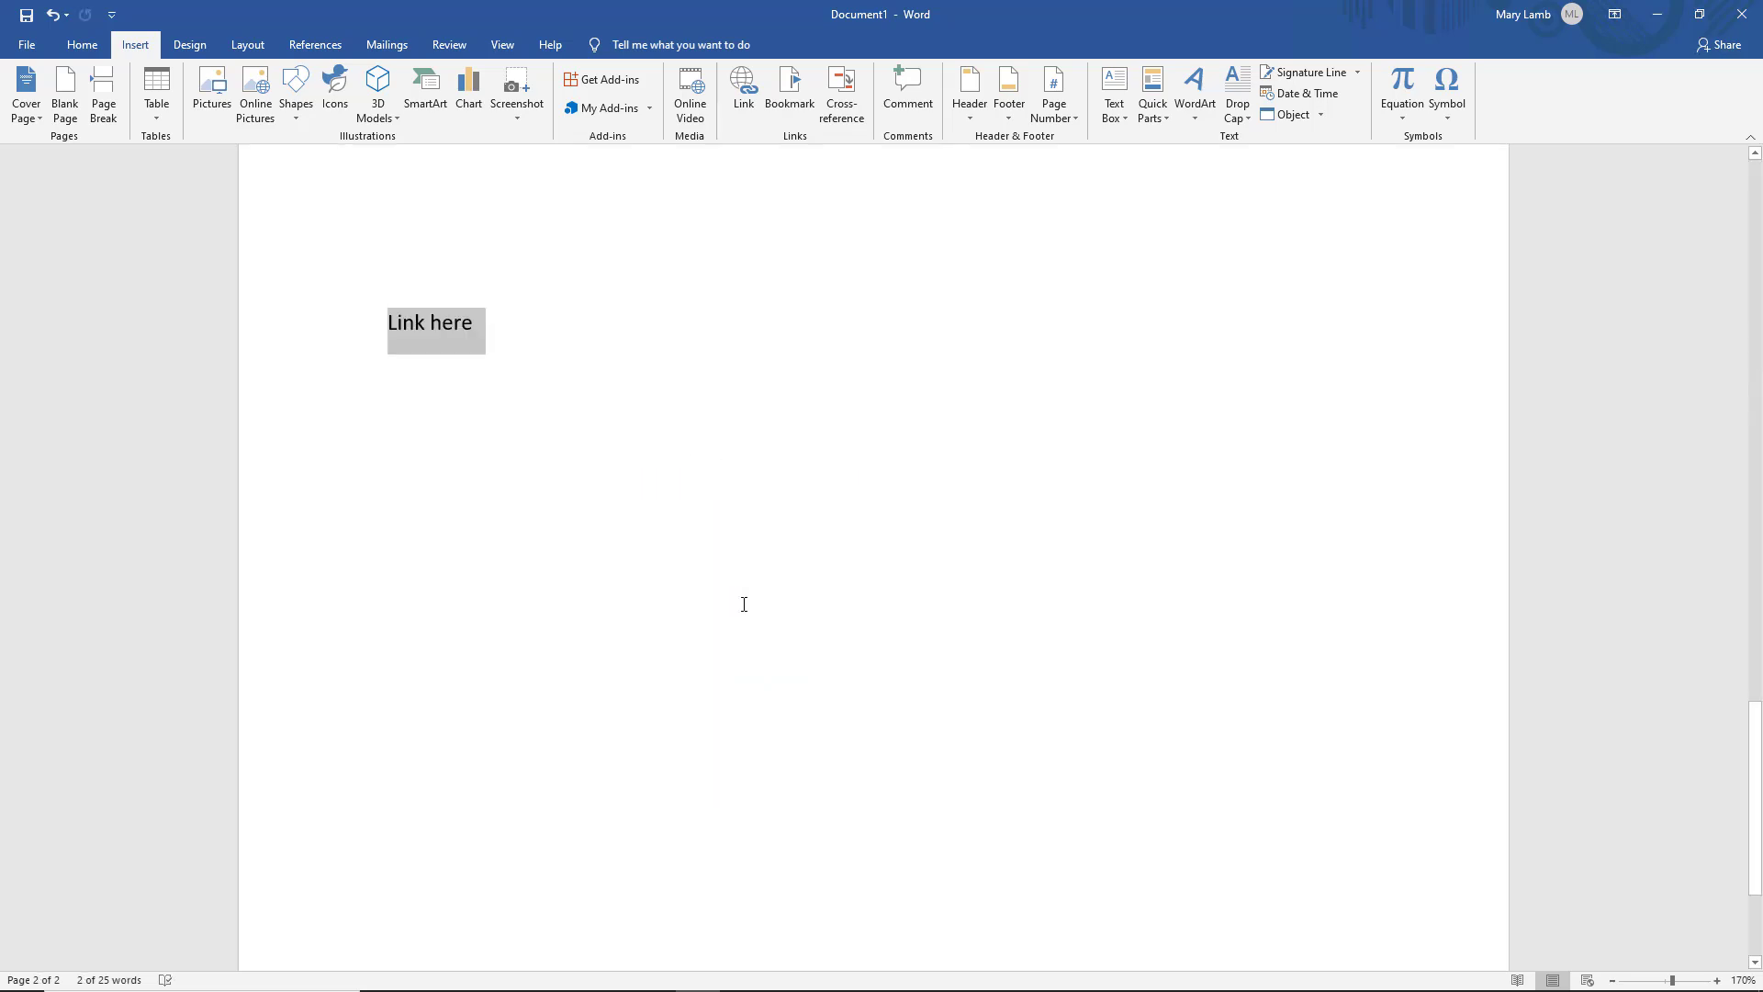
pyautogui.click(1759, 174)
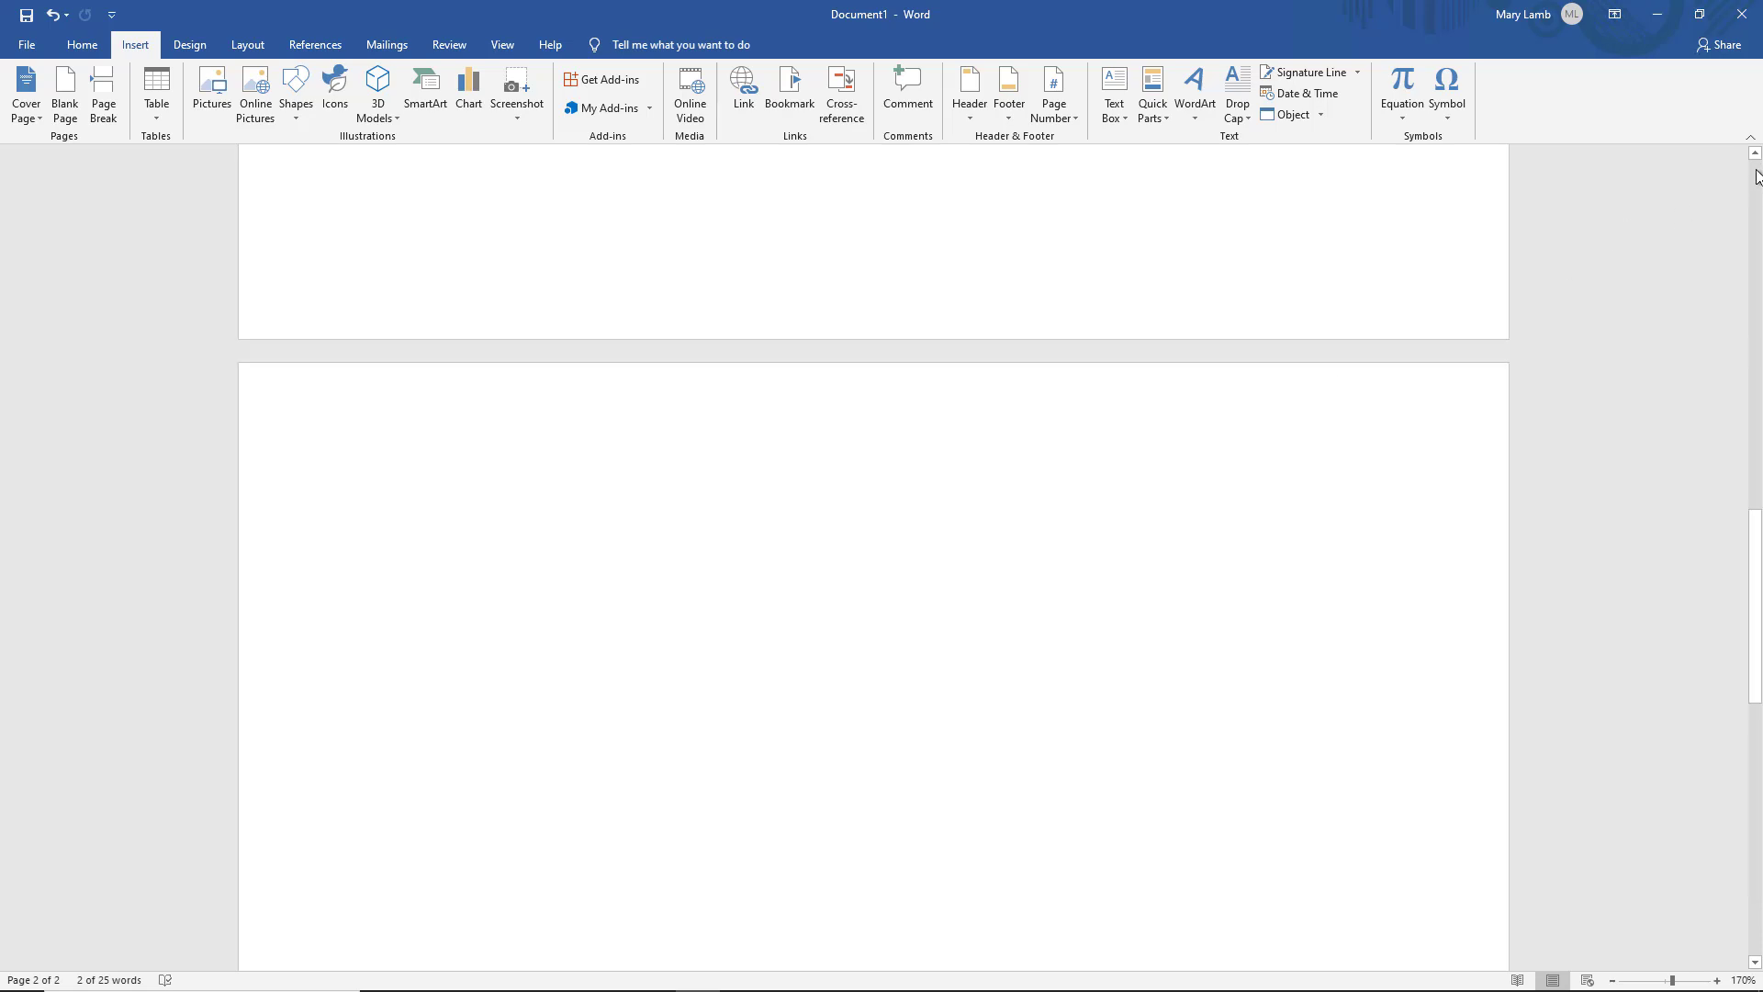
# Type 'New Doc link' on a new line and link it to a new document named NewDoc
pyautogui.click(666, 510)
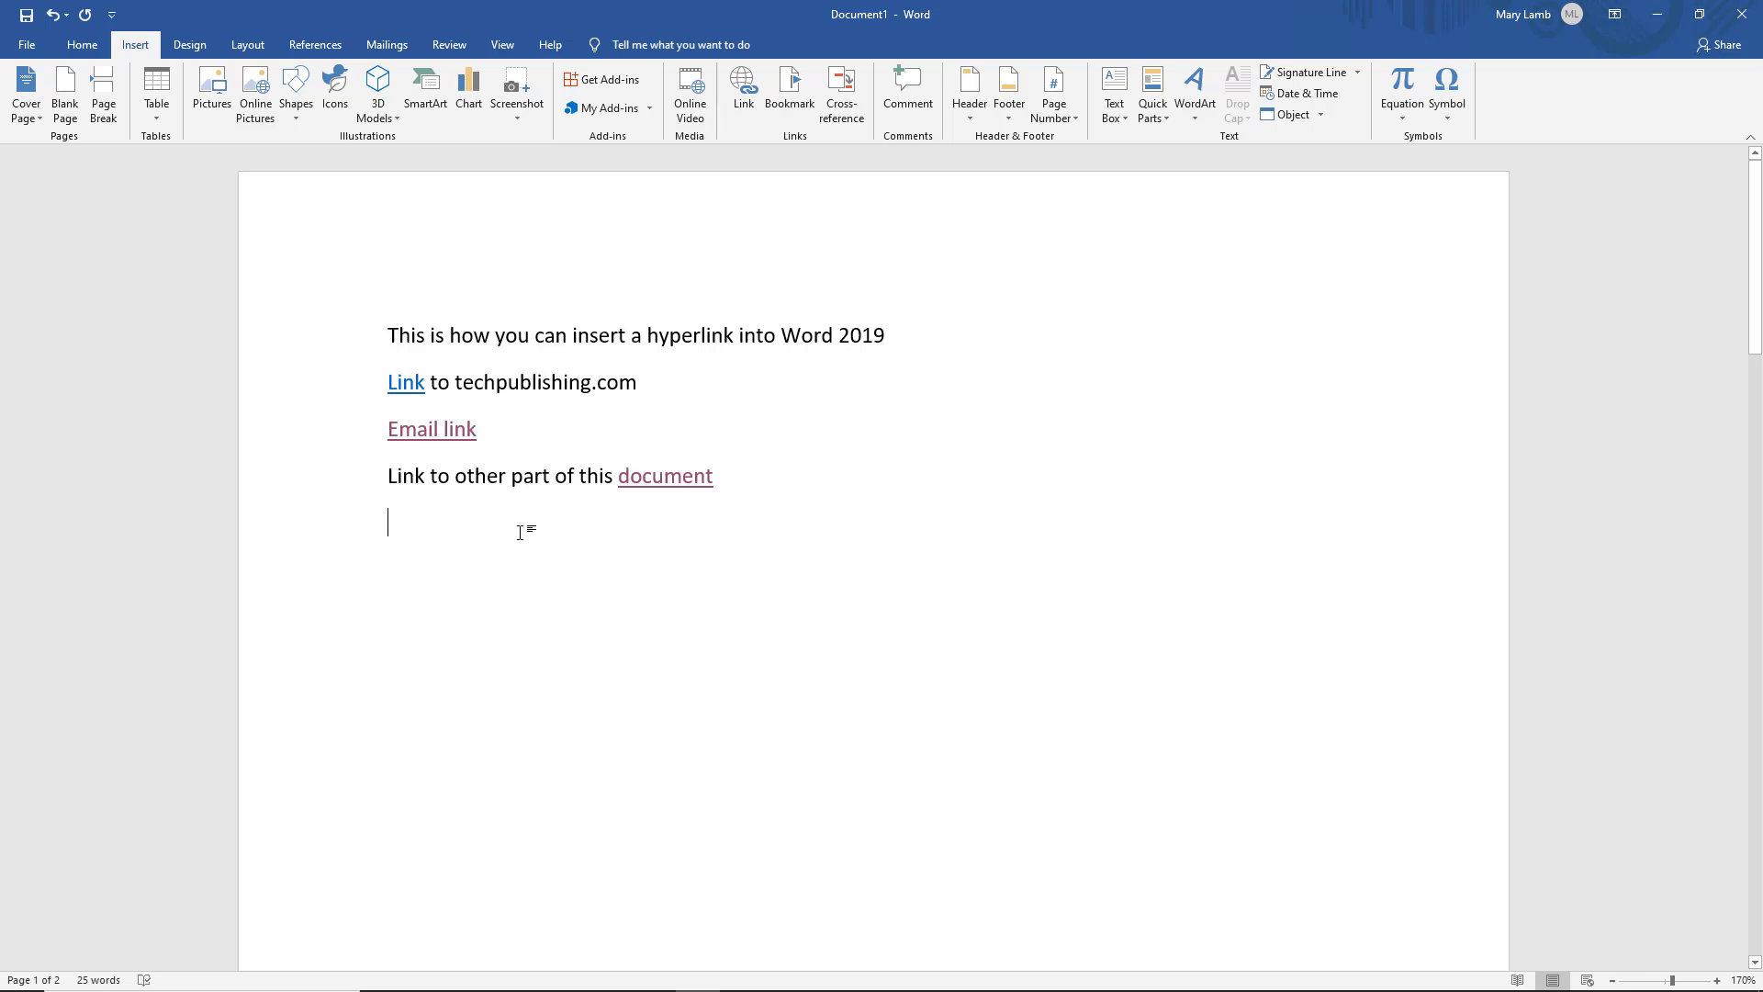
pyautogui.write('Ne')
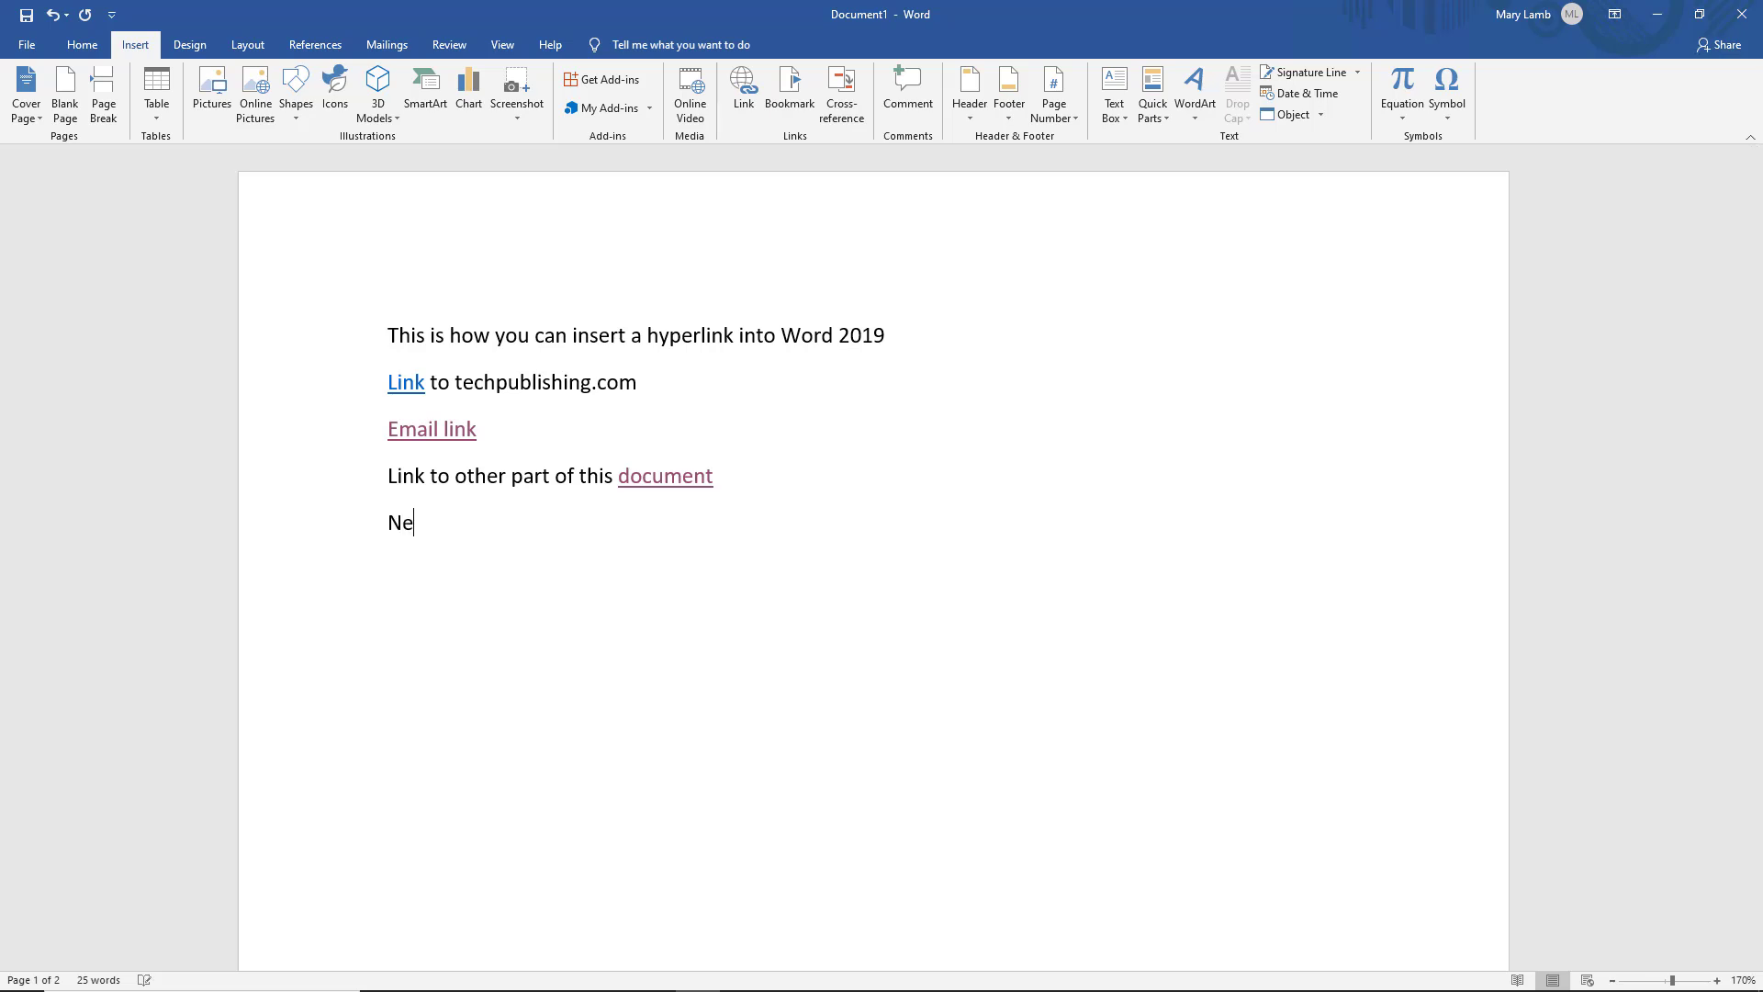
pyautogui.write('w Doc link')
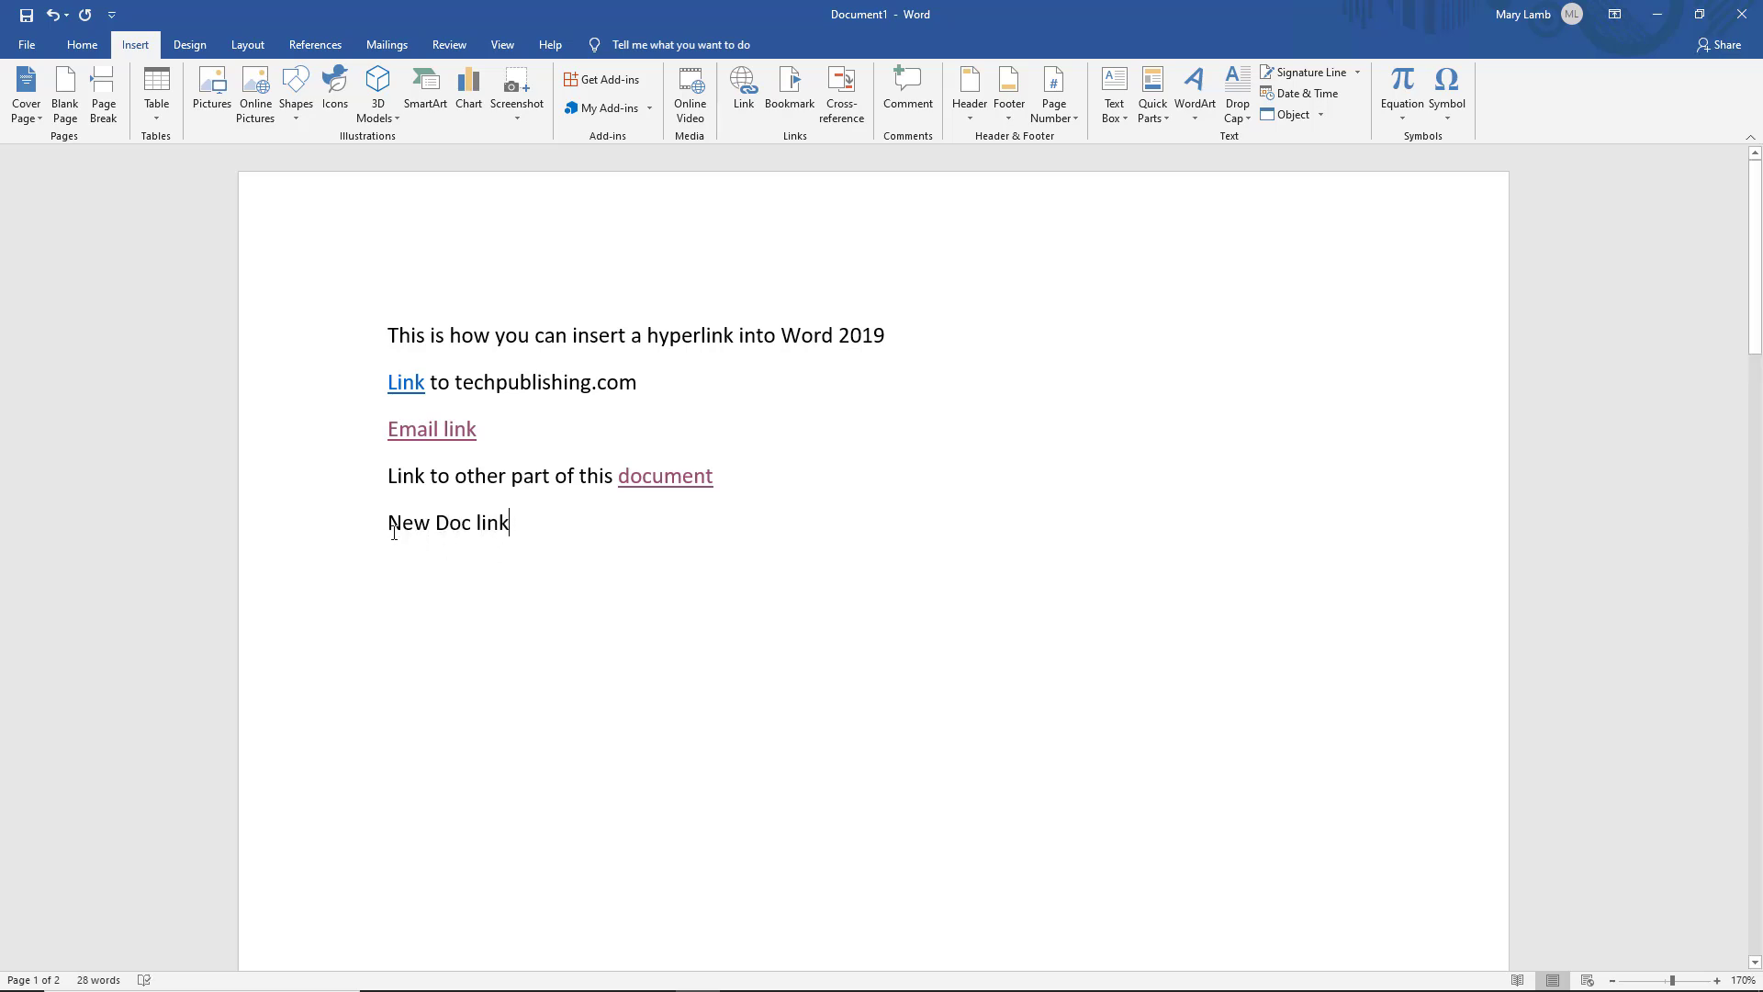
pyautogui.moveTo(416, 526); pyautogui.dragTo(523, 527)
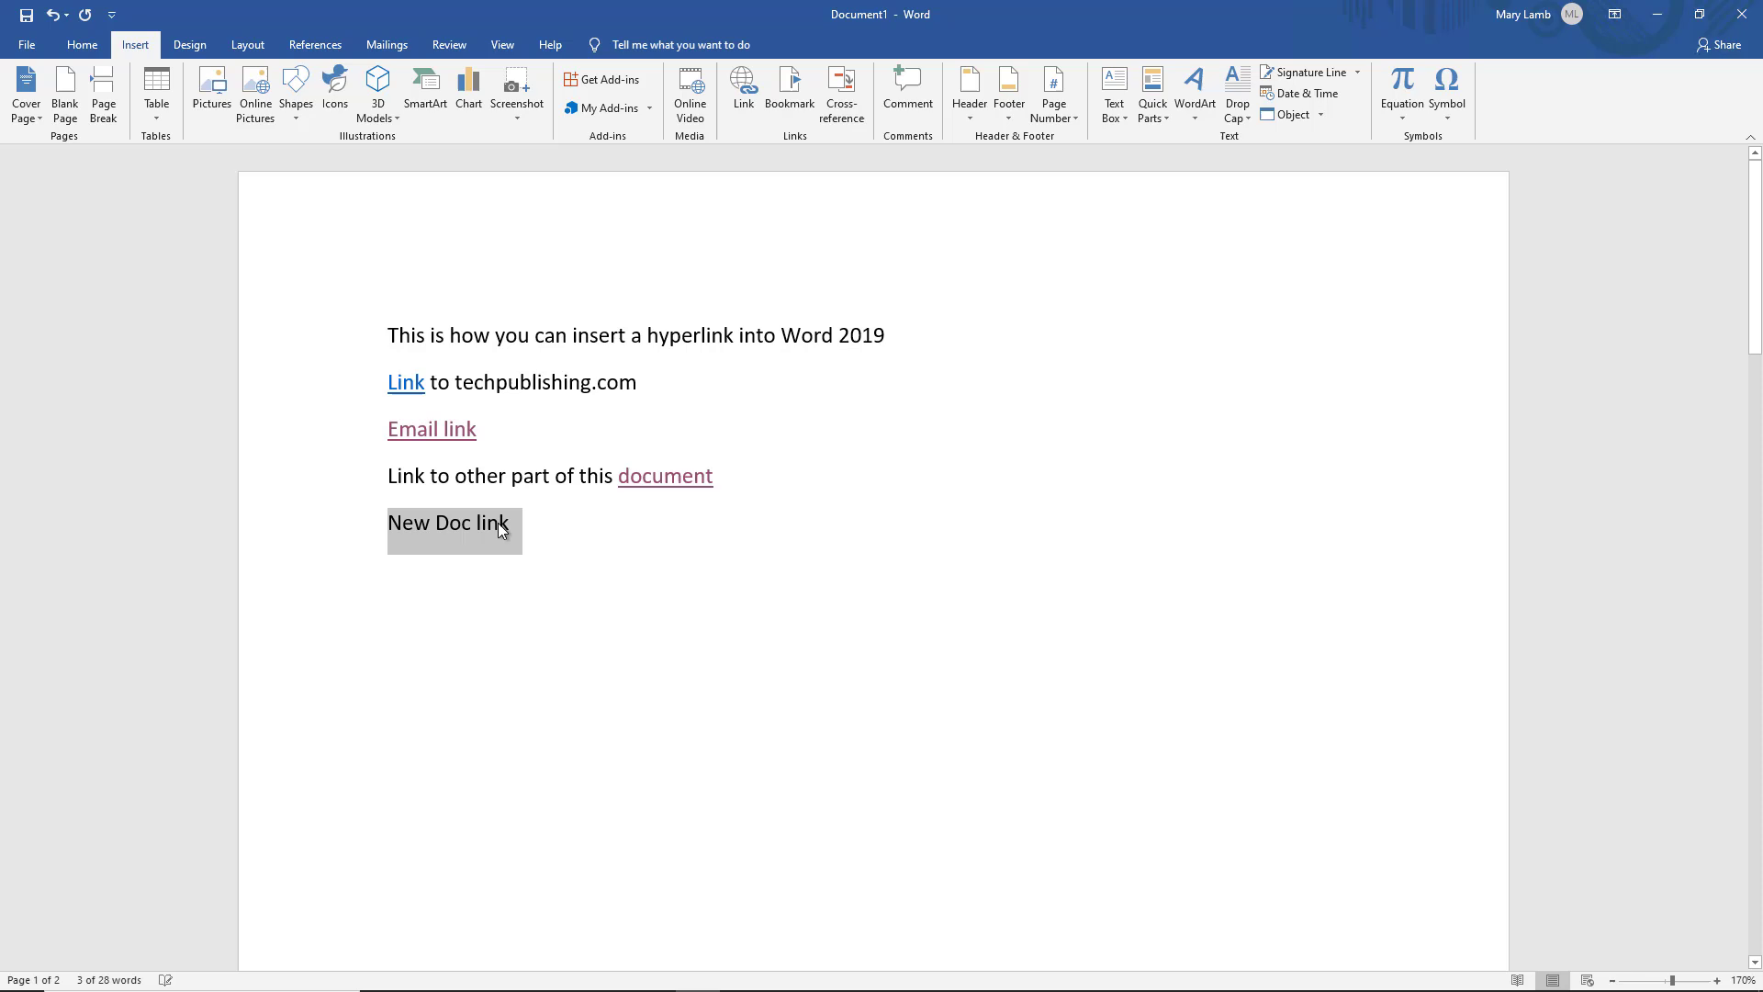
pyautogui.rightClick(500, 529)
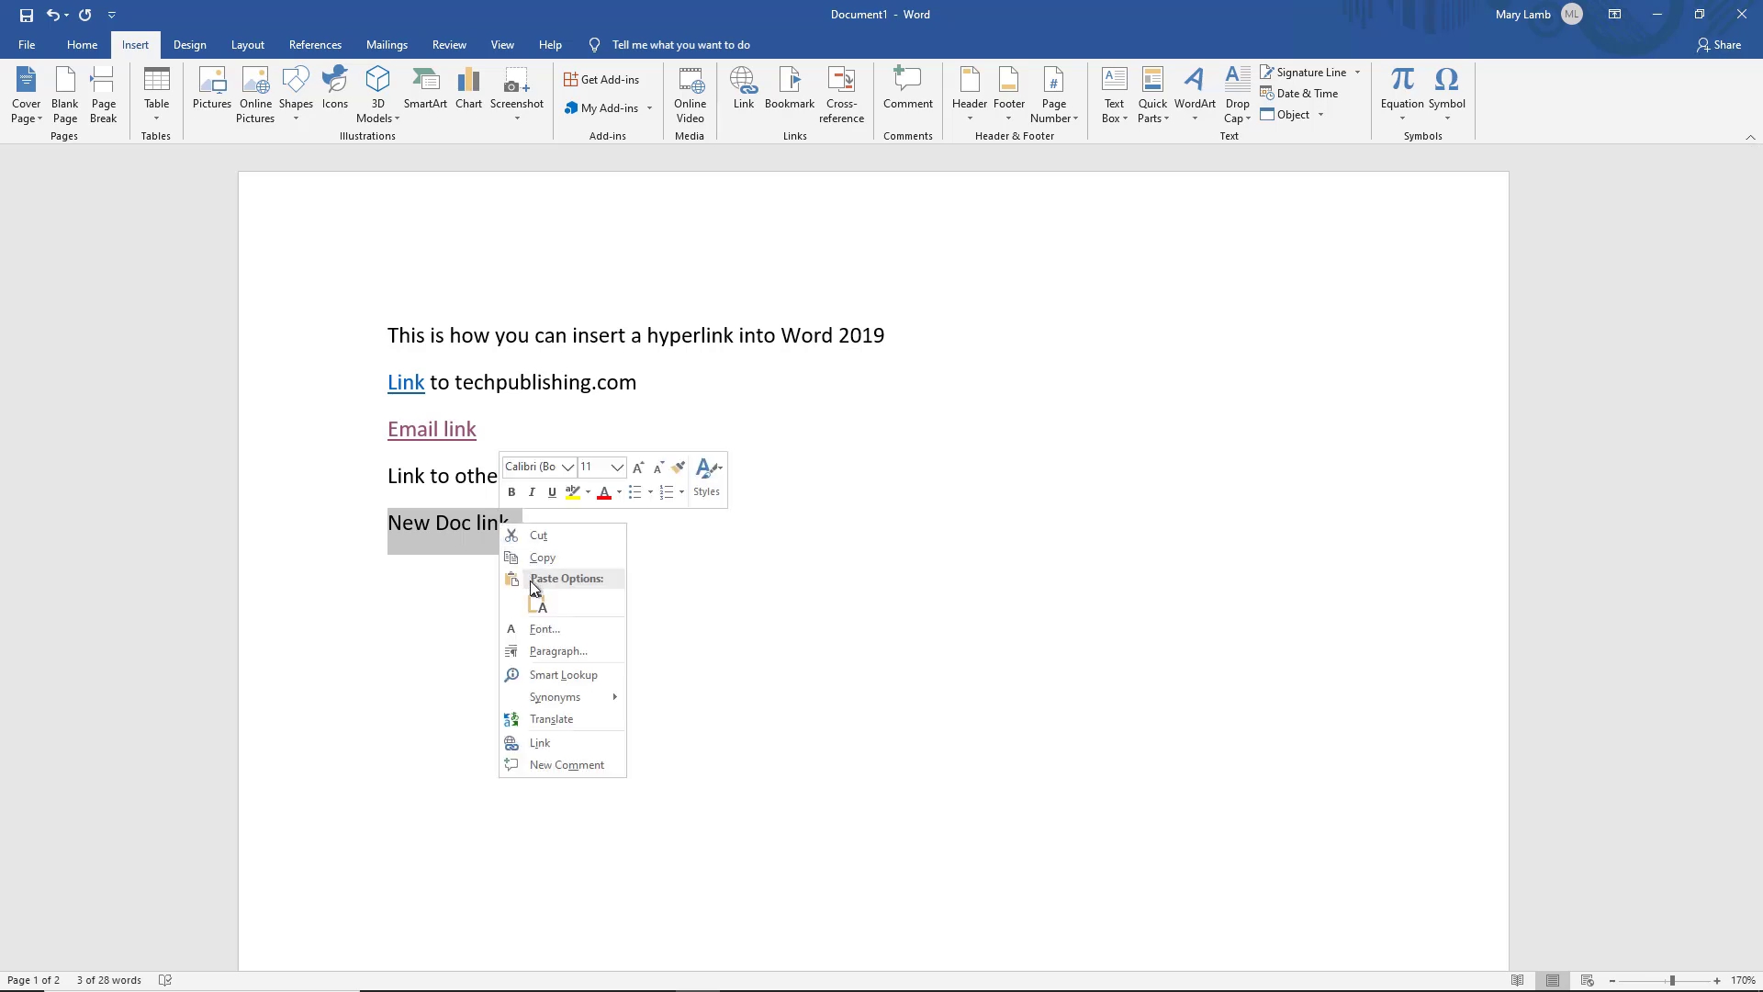
pyautogui.click(561, 745)
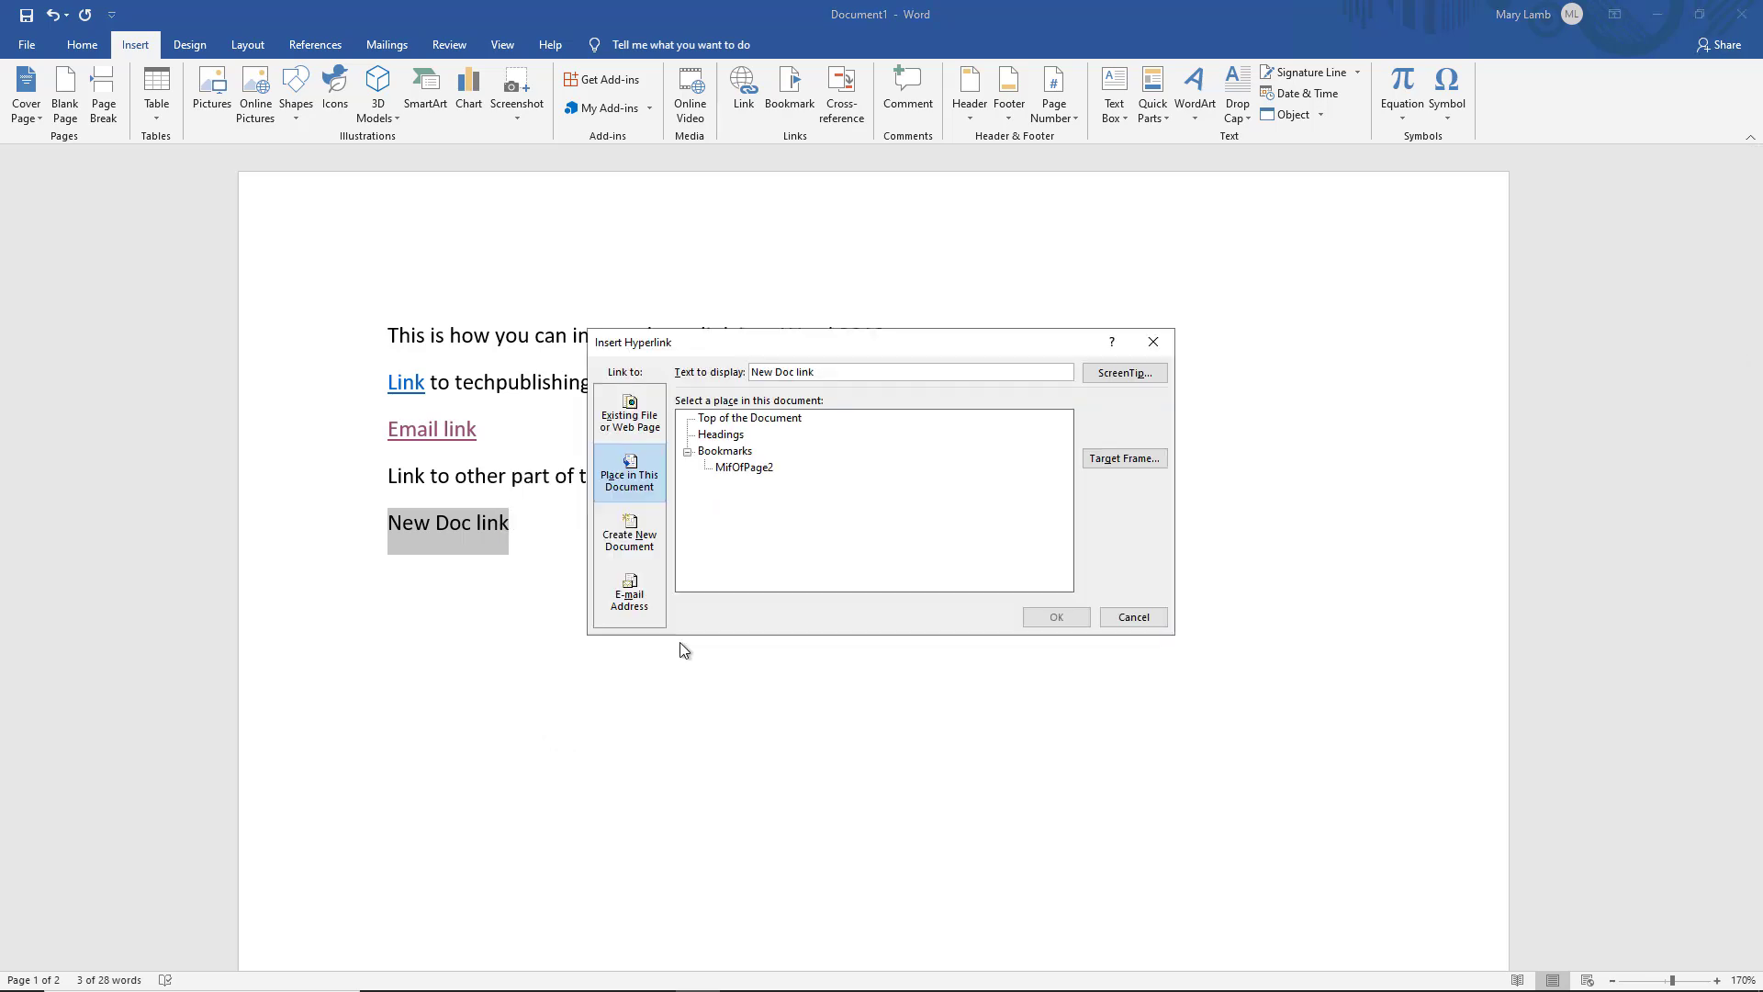
pyautogui.click(634, 538)
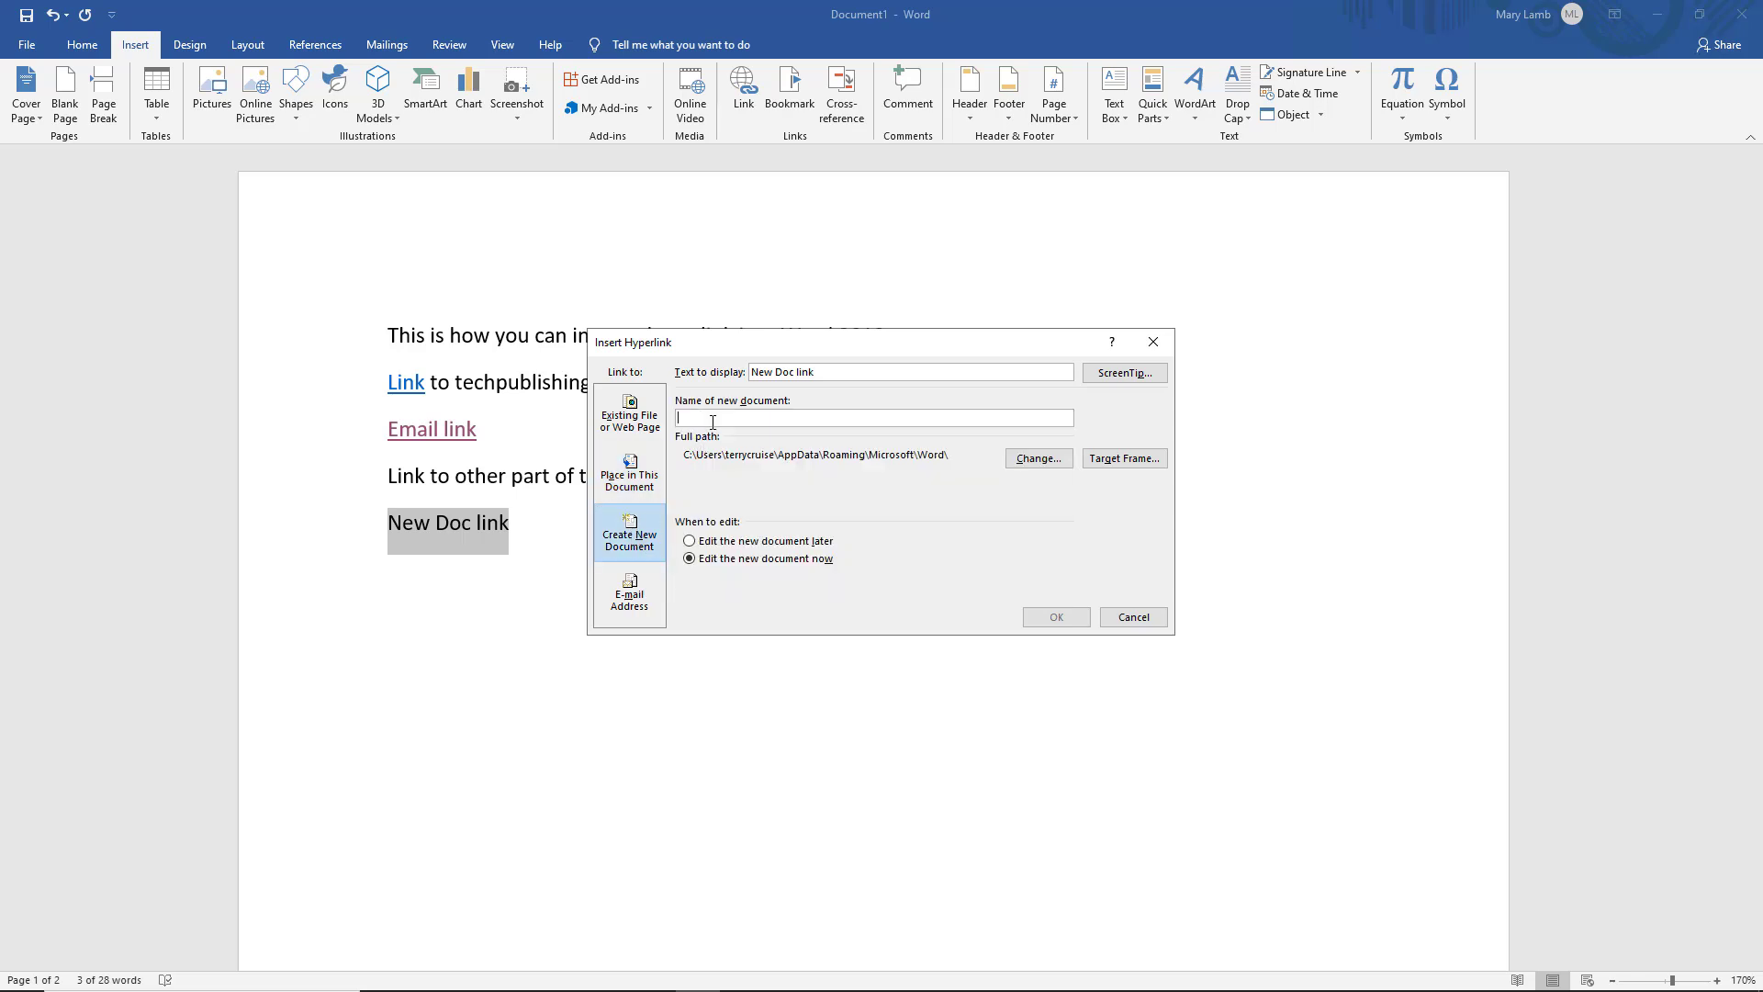
pyautogui.write('NewDoc')
pyautogui.click(1053, 622)
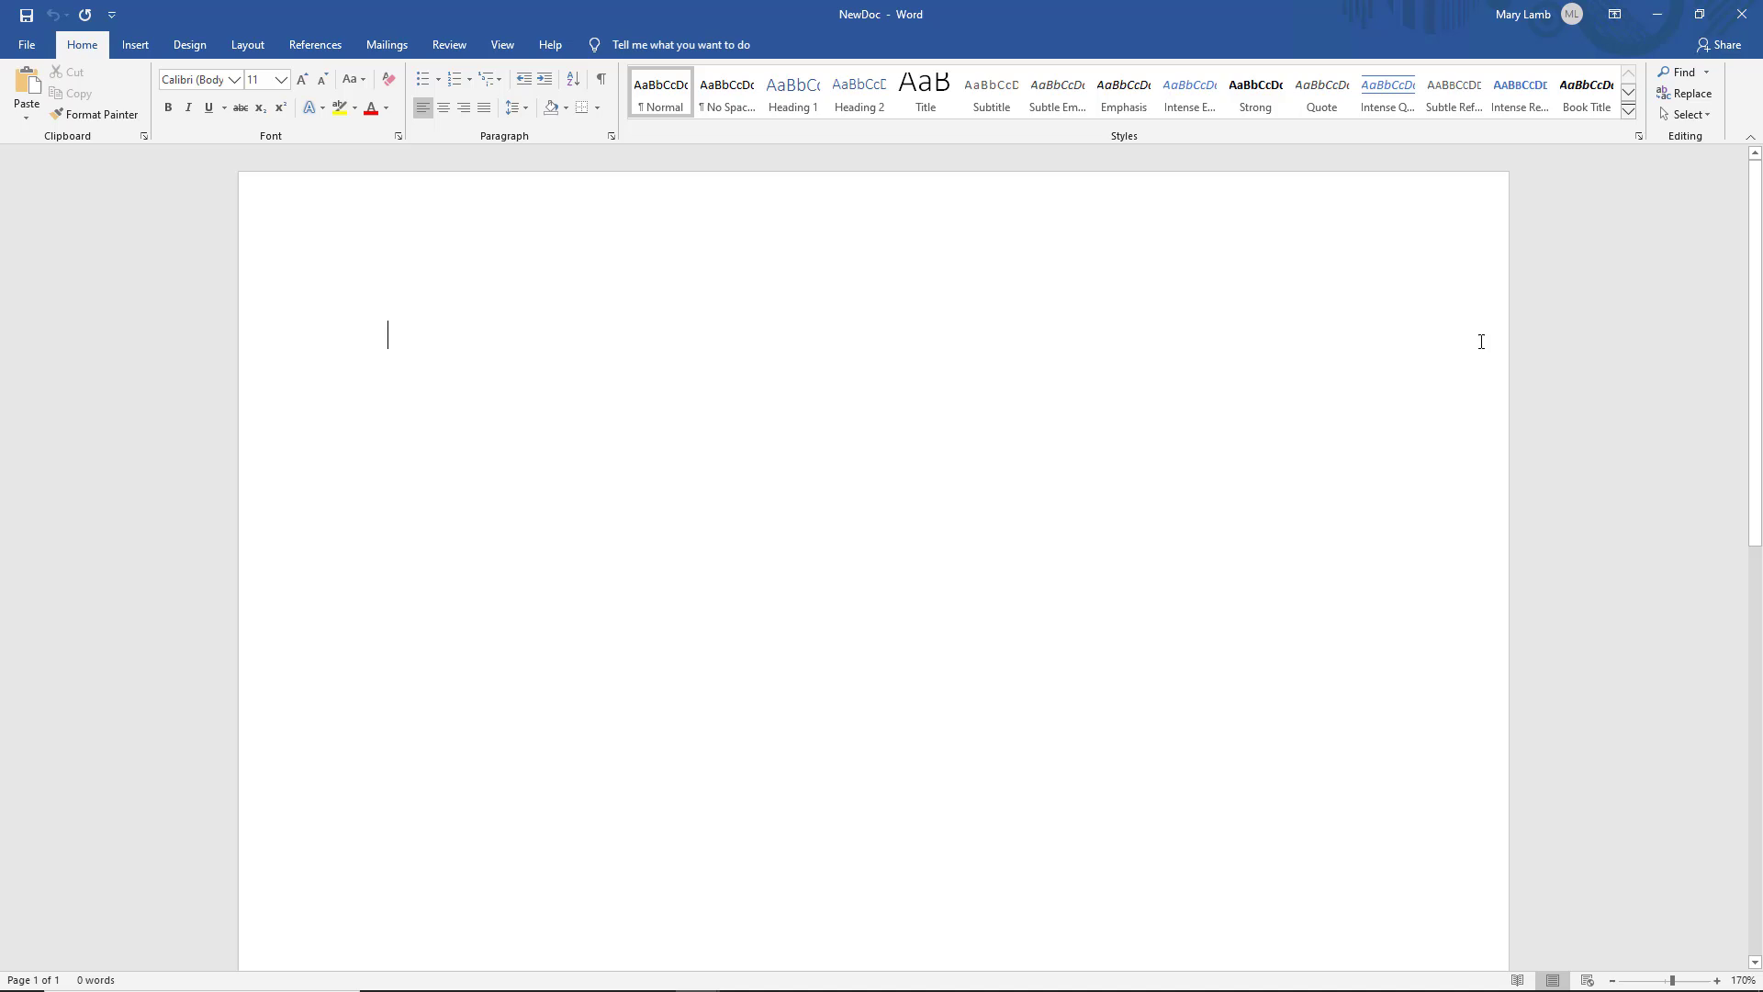
# Close NewDoc, reopen it via the New Doc link accepting the security notice, then close it
pyautogui.click(1742, 17)
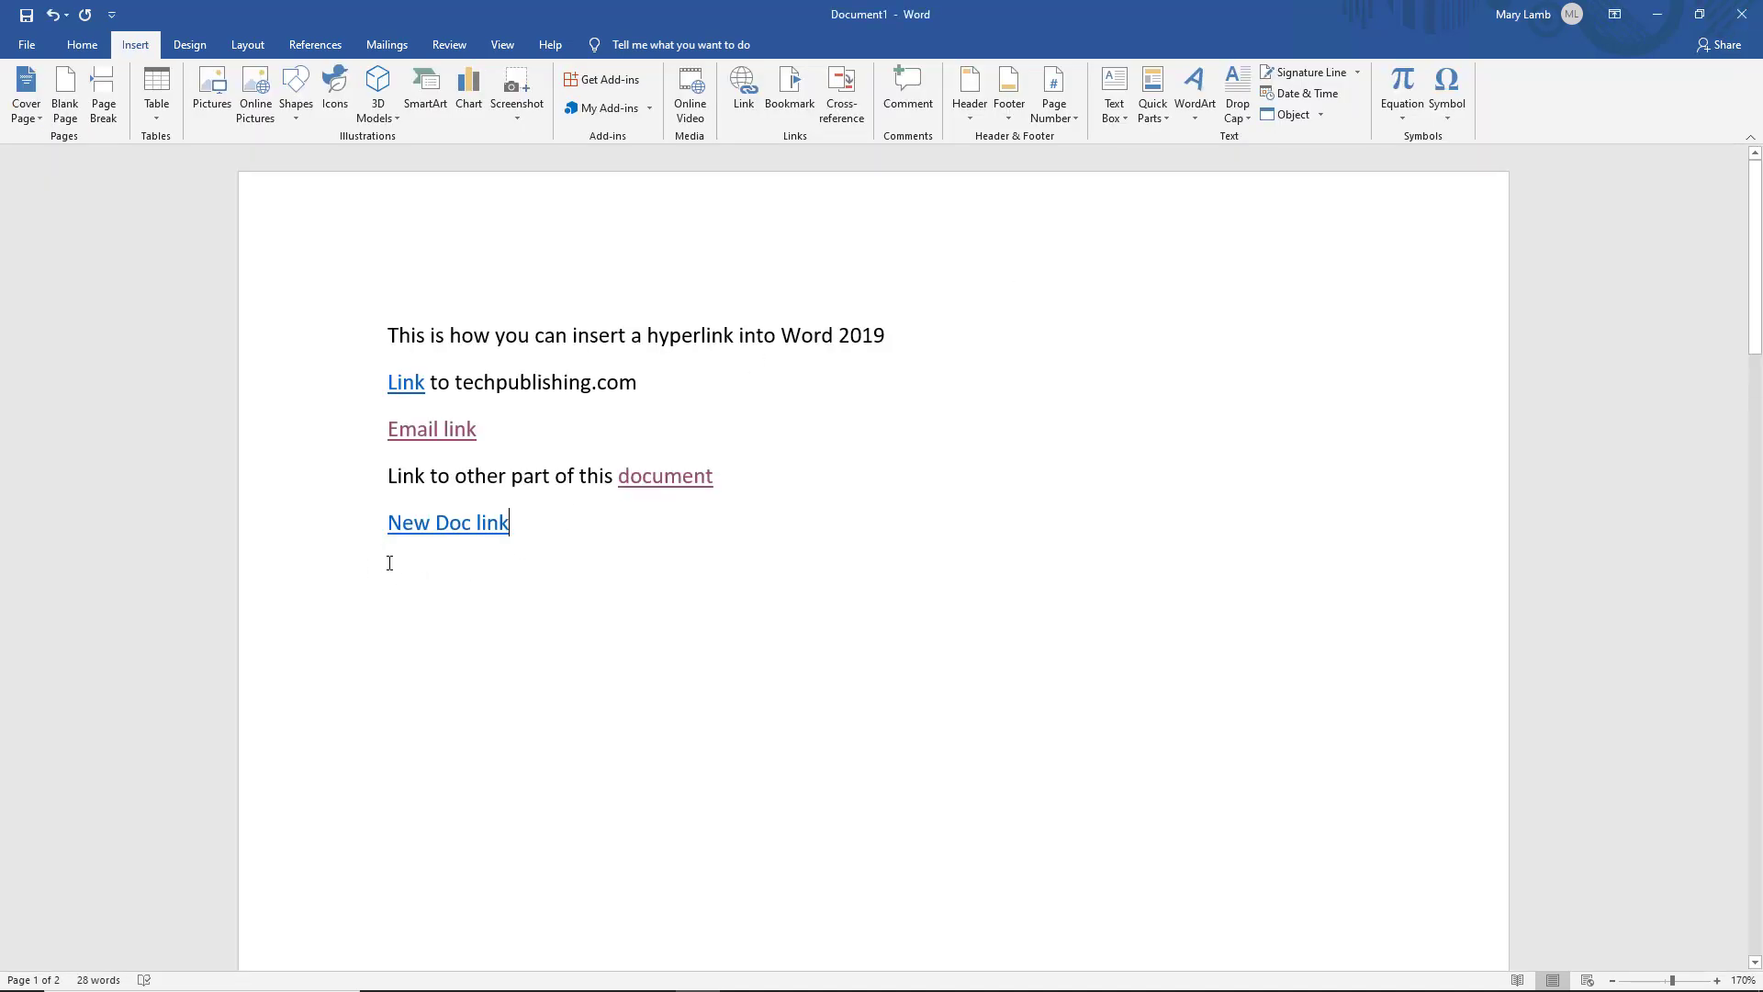
pyautogui.rightClick(460, 521)
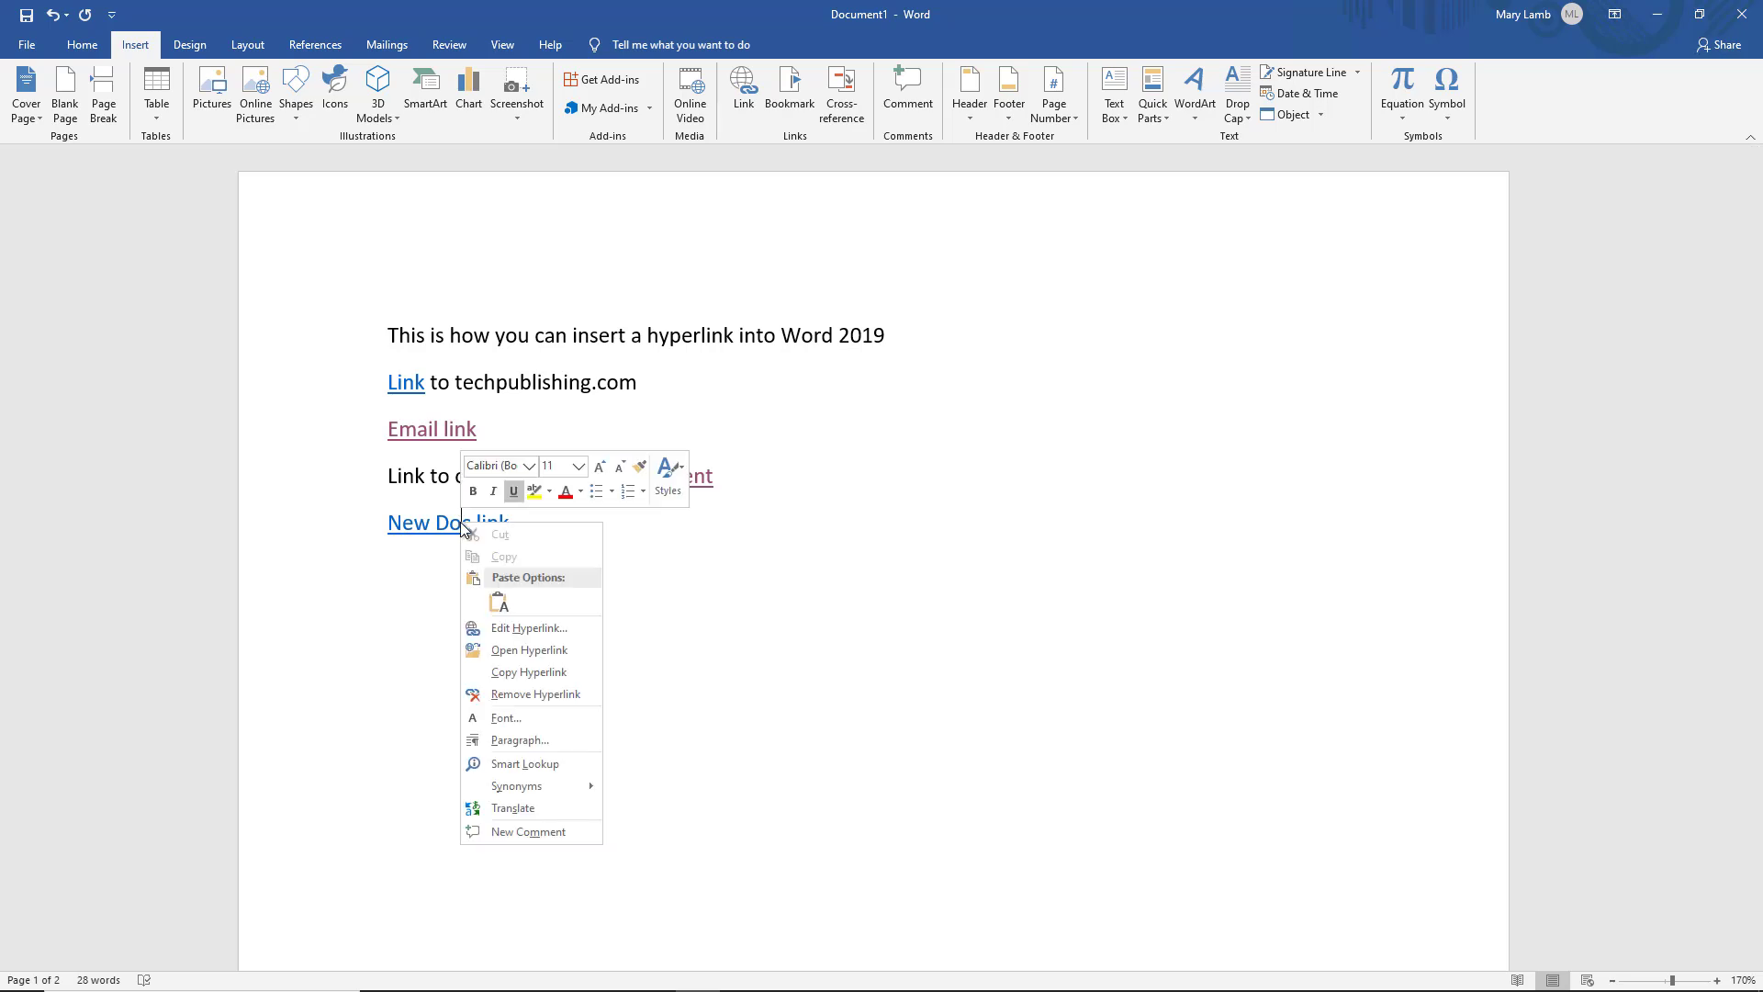
pyautogui.click(526, 650)
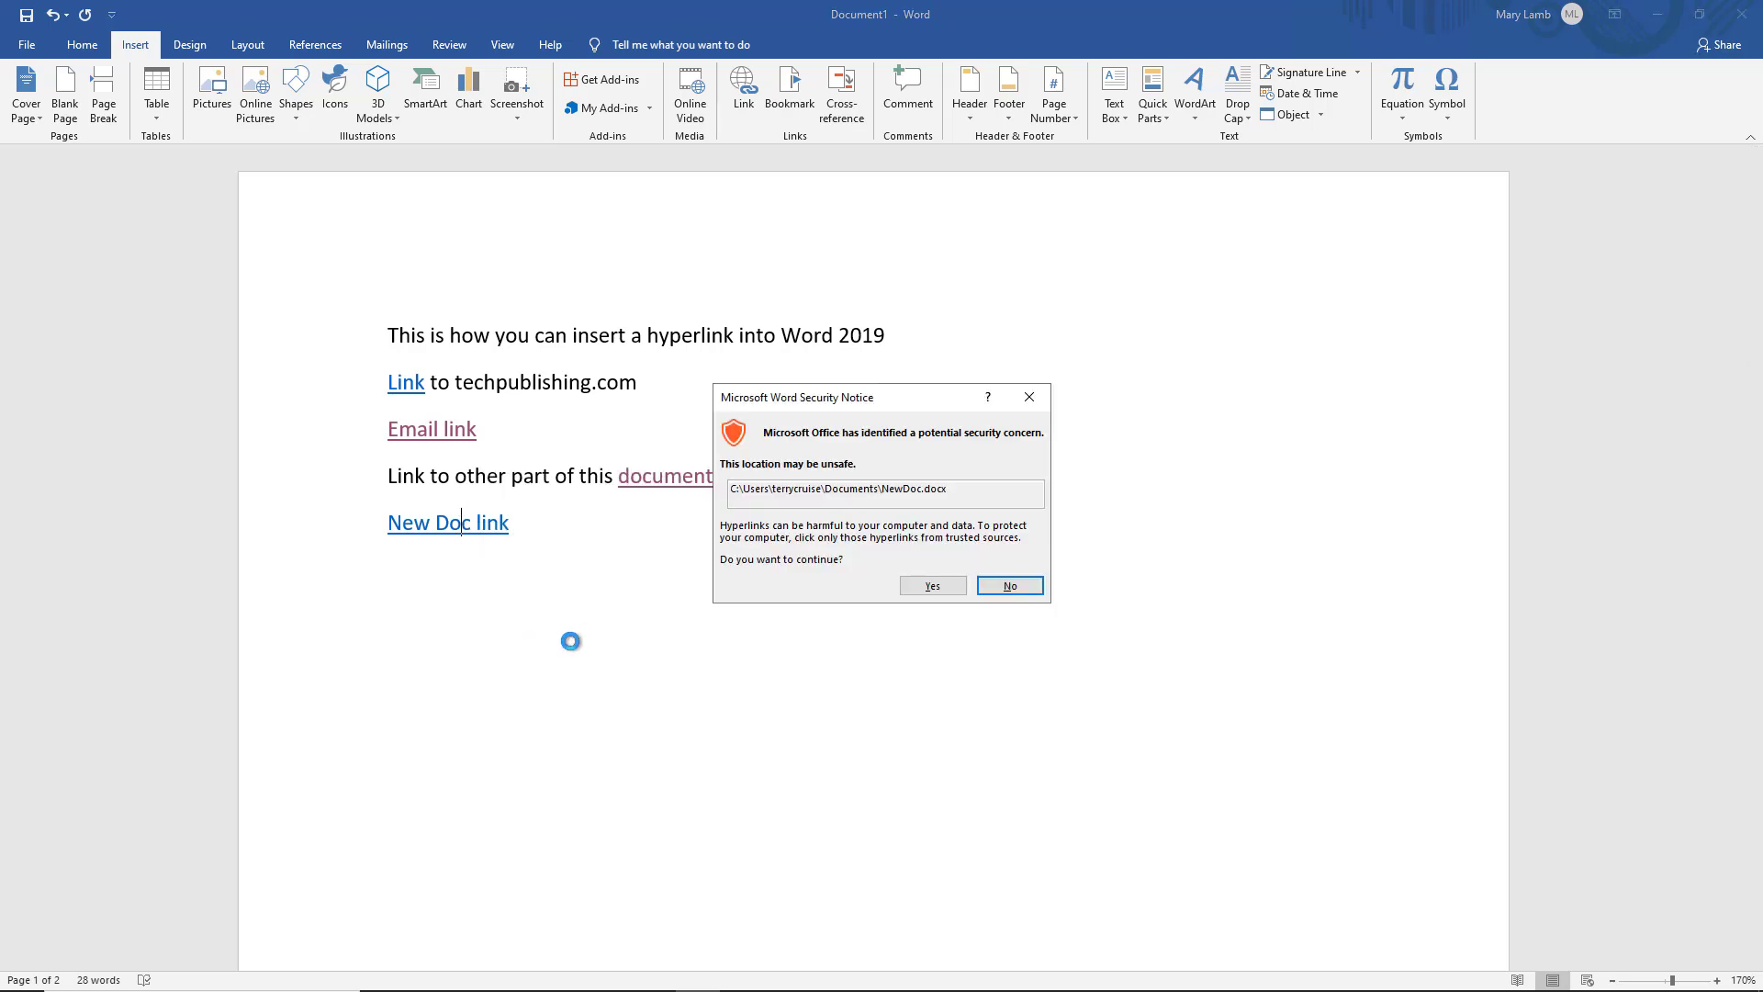
pyautogui.click(930, 585)
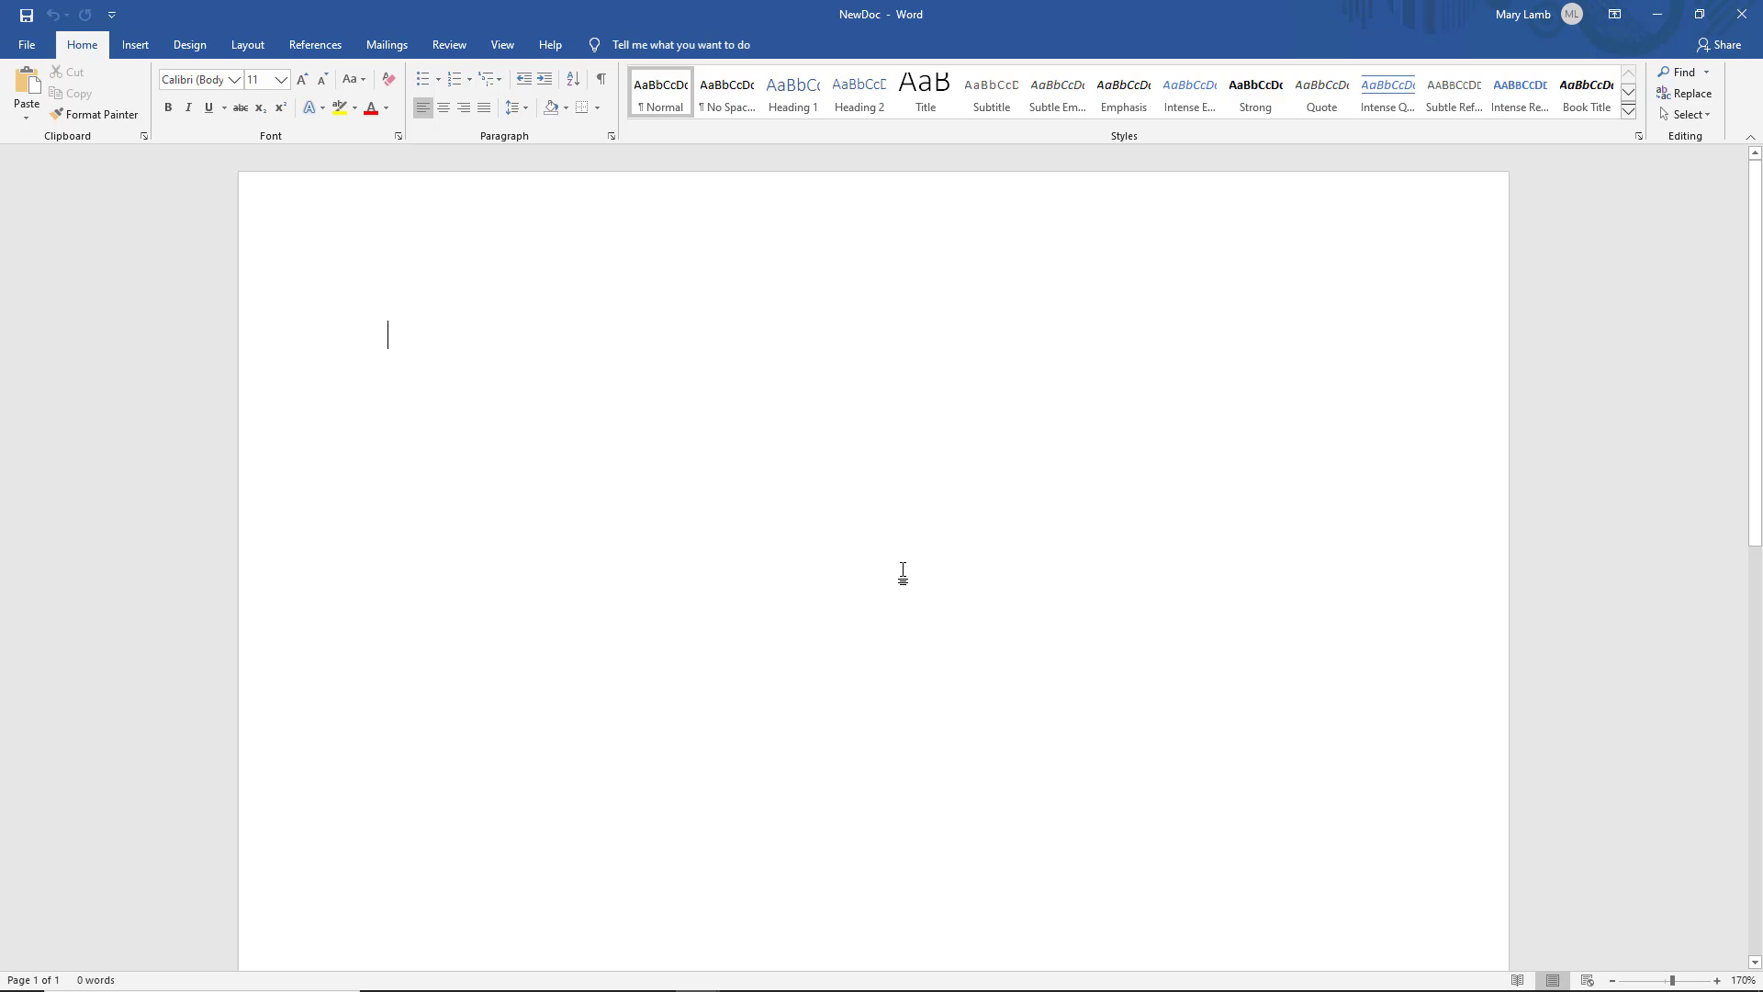
pyautogui.click(1732, 27)
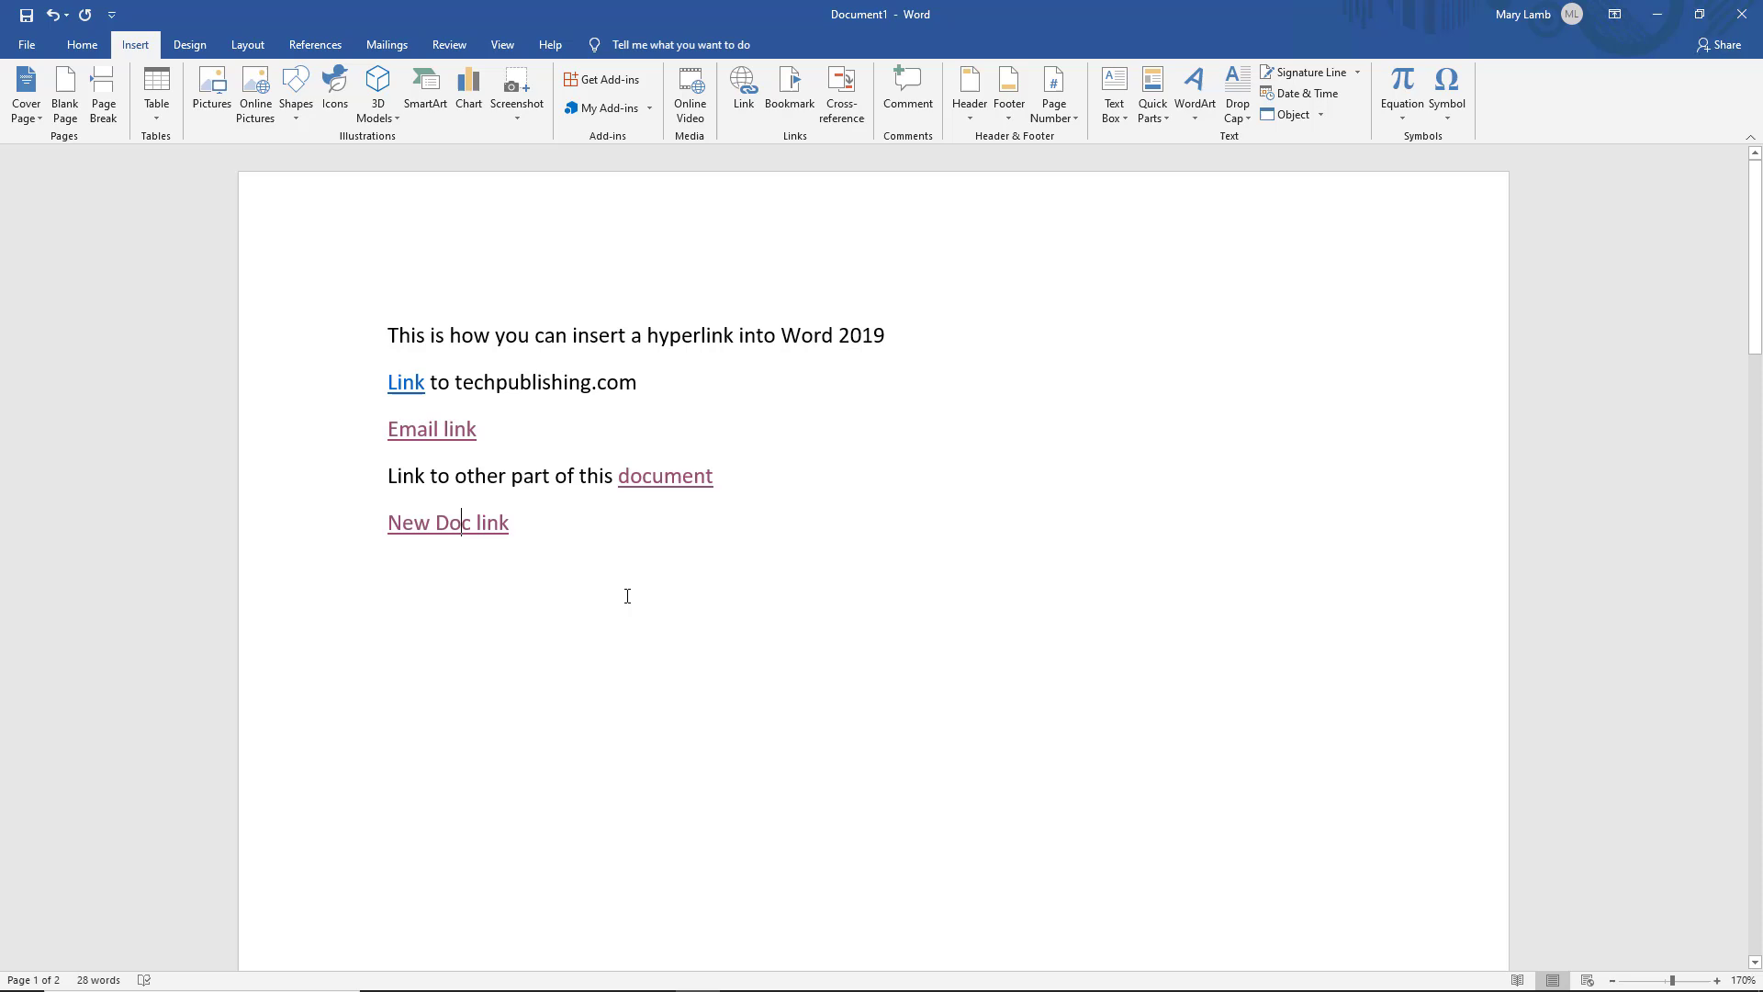